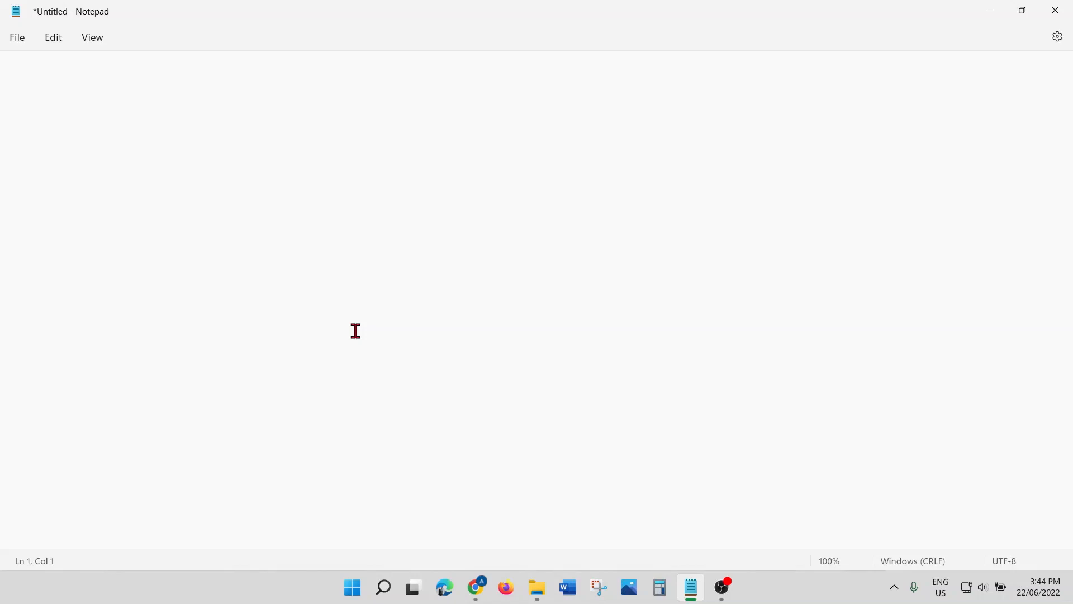
Step: Note 'WINDOWS + W' on the second line of the Notepad list
{"action": "left_click", "coordinate": [38, 75]}
{"action": "type", "text": "WINDOWS +"}
{"action": "type", "text": "W"}
Step: Open Widgets, move the Suggested for you card above Photos, then return to Notepad
{"action": "key", "text": "super+w"}
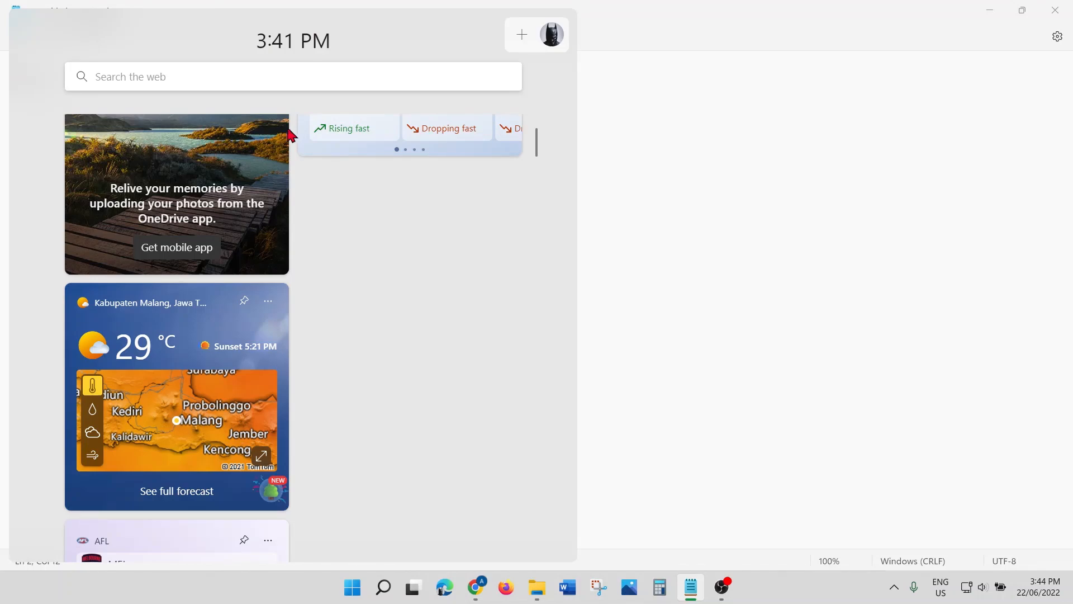
{"action": "scroll", "coordinate": [344, 224], "scroll_direction": "down", "scroll_amount": 2}
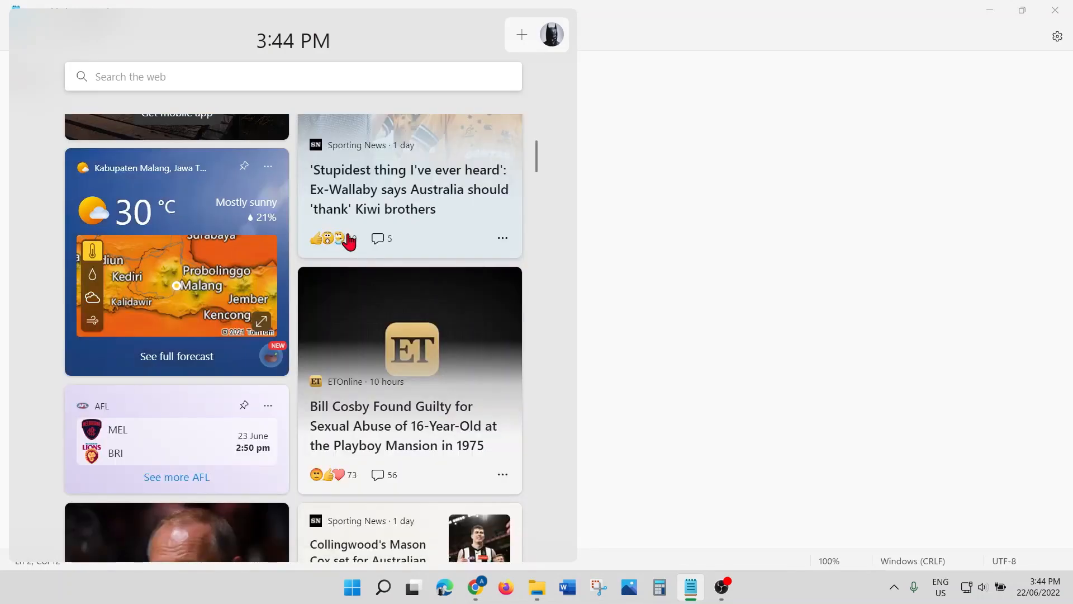
{"action": "mouse_move", "coordinate": [348, 240]}
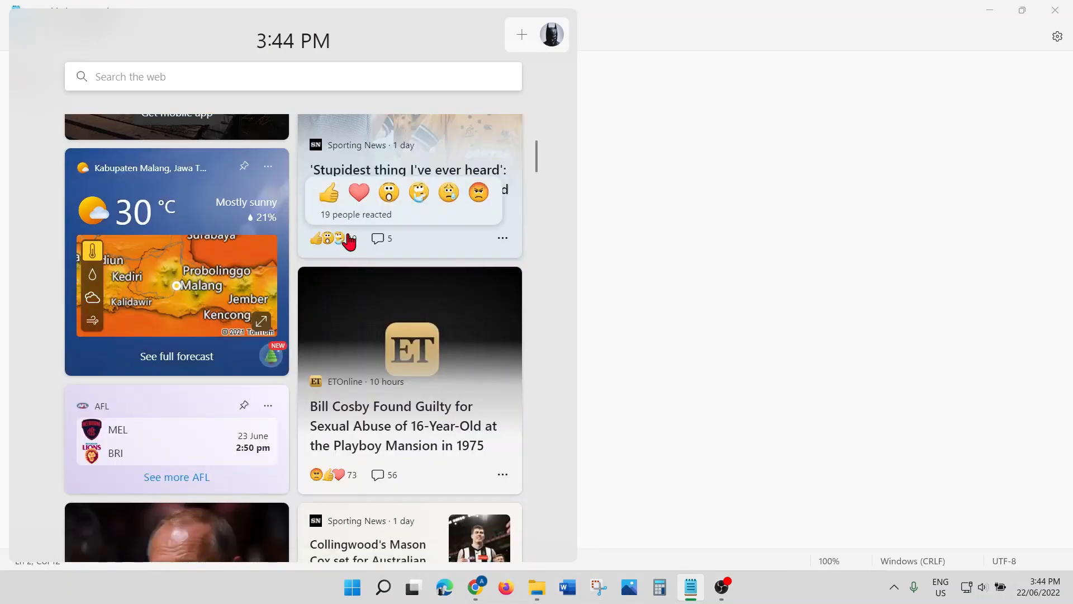
{"action": "scroll", "coordinate": [349, 241], "scroll_direction": "down", "scroll_amount": 5}
{"action": "scroll", "coordinate": [348, 242], "scroll_direction": "down", "scroll_amount": 6}
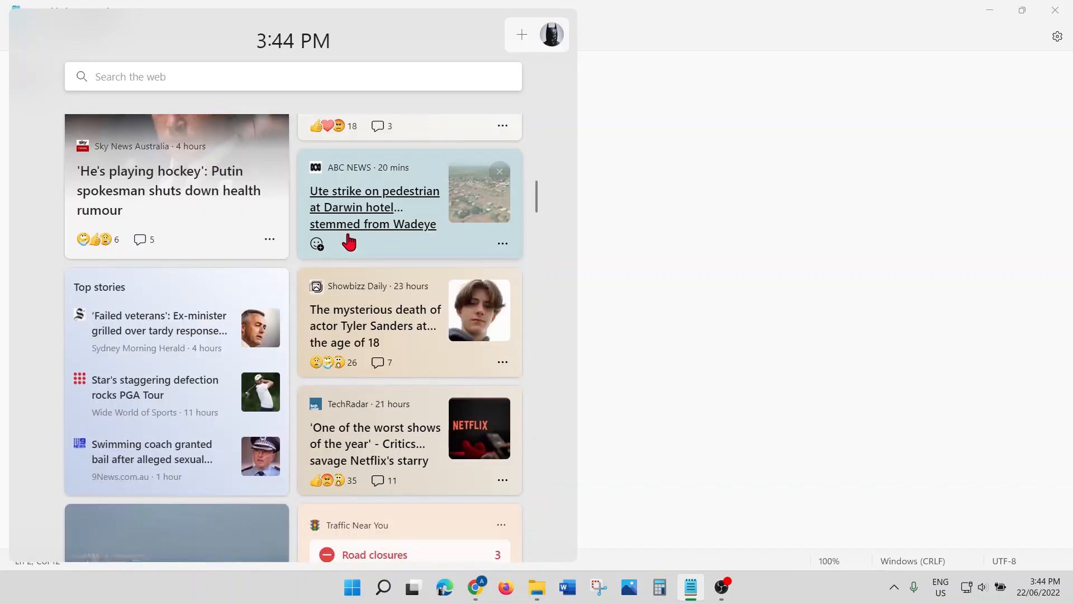
{"action": "scroll", "coordinate": [350, 241], "scroll_direction": "down", "scroll_amount": 5}
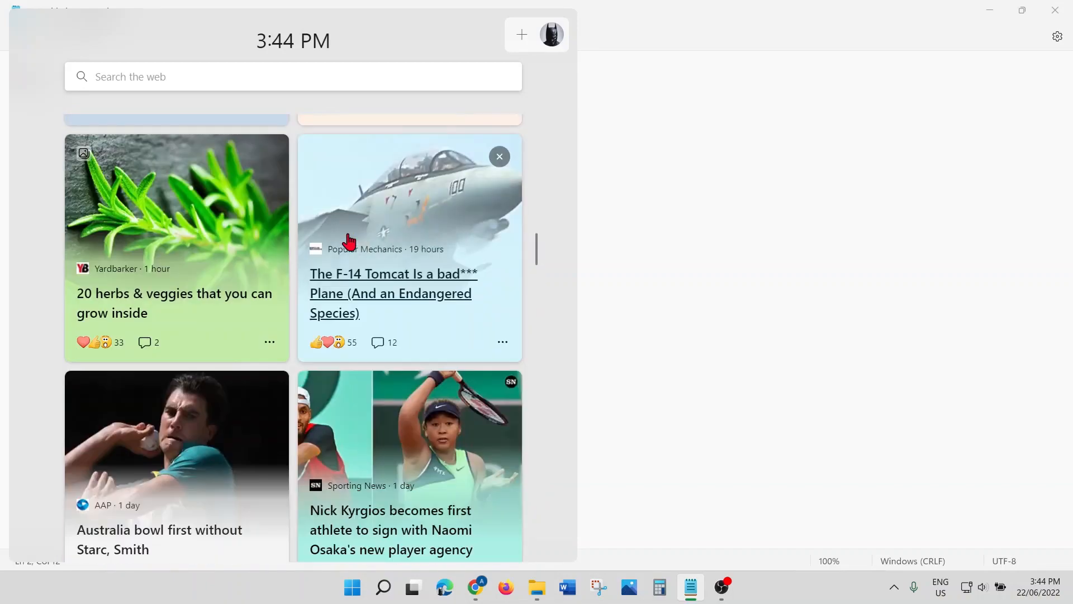
{"action": "scroll", "coordinate": [360, 247], "scroll_direction": "up", "scroll_amount": 3}
{"action": "scroll", "coordinate": [358, 246], "scroll_direction": "up", "scroll_amount": 10}
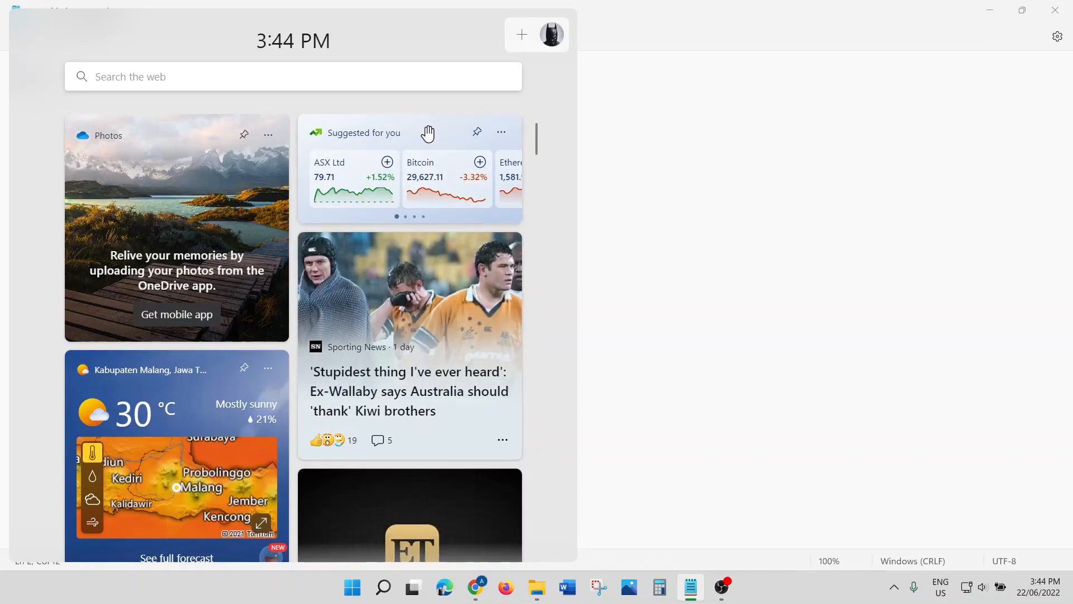
{"action": "left_click_drag", "start_coordinate": [411, 133], "coordinate": [161, 156]}
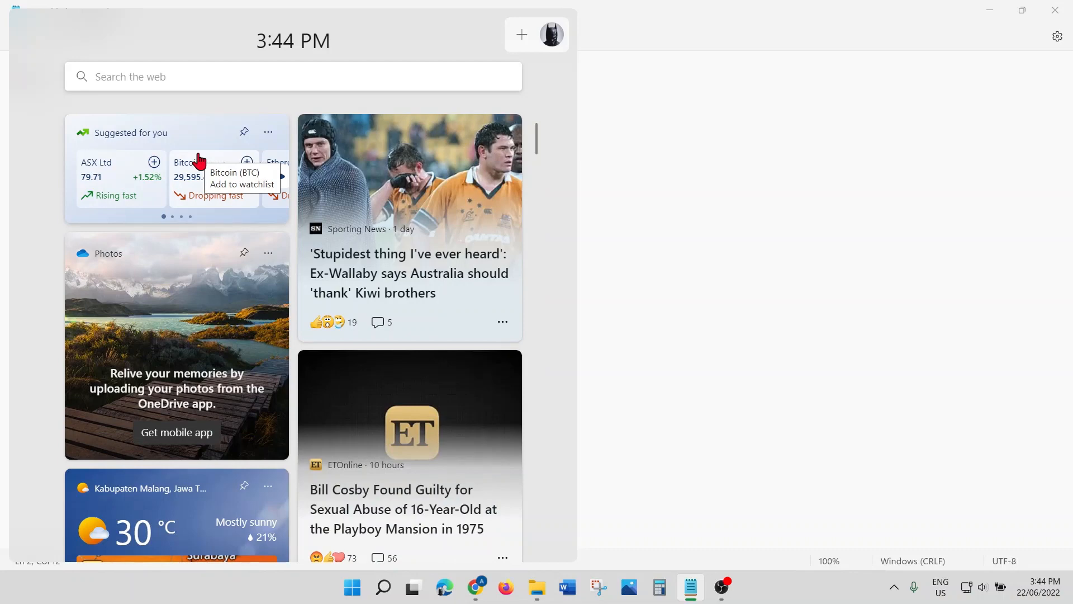
{"action": "left_click", "coordinate": [703, 151]}
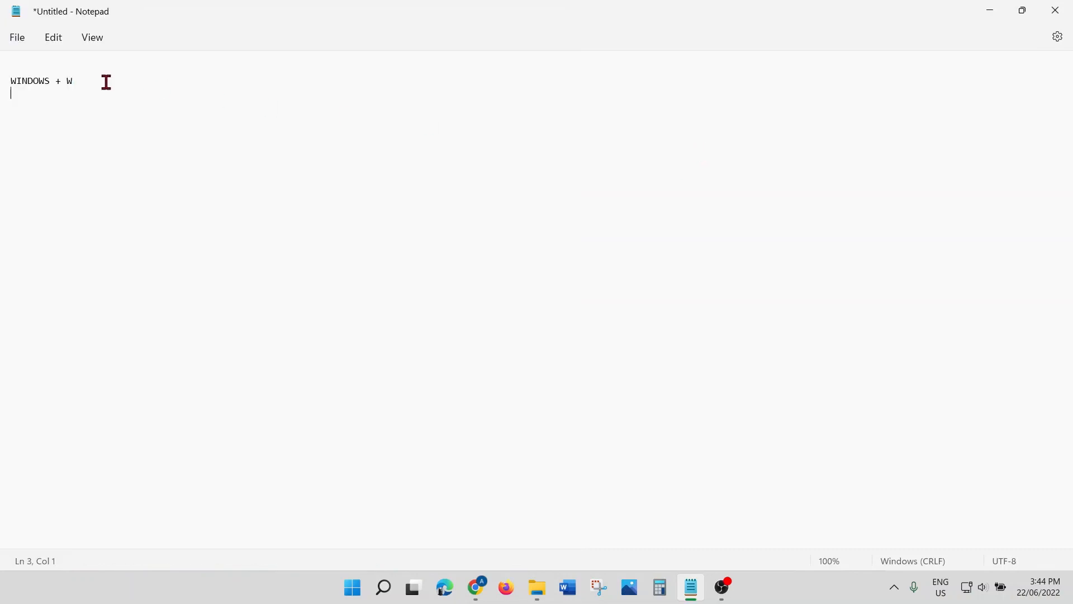
Step: Add 'WINDOWS + N' to the list and preview the notifications and calendar panel
{"action": "key", "text": "Return"}
{"action": "type", "text": "WINDOWS + N"}
{"action": "key", "text": "super+n"}
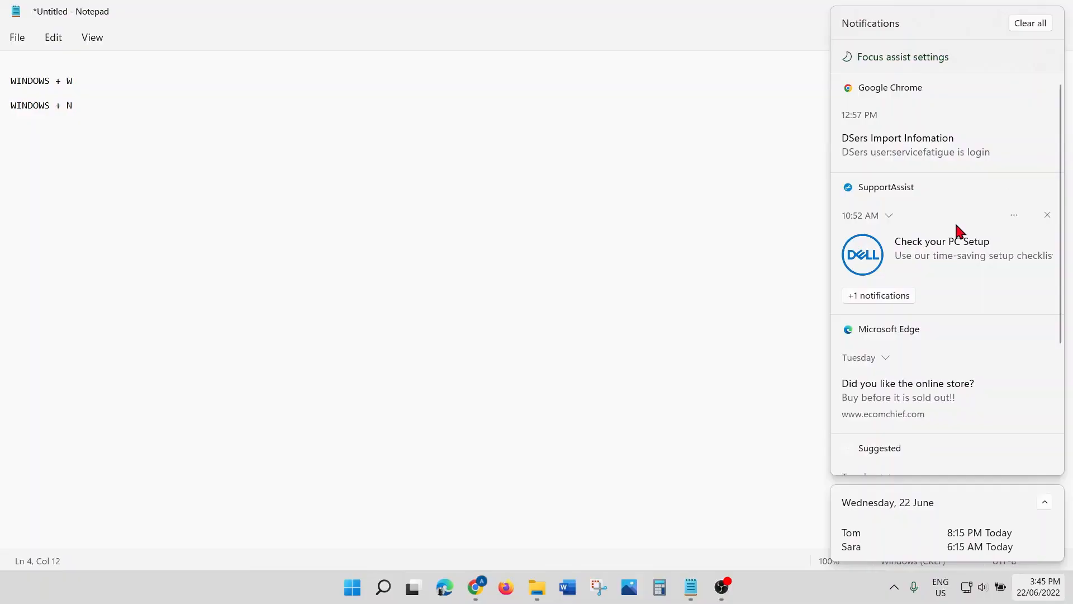
{"action": "left_click", "coordinate": [764, 173]}
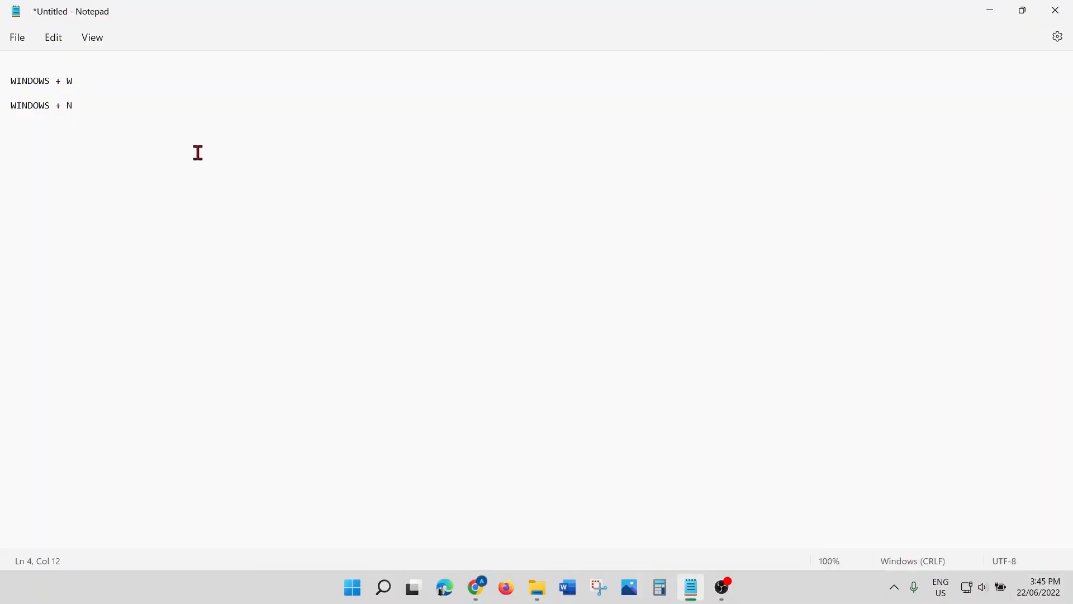
Step: Start a new 'WINDOWS + ' line for the Quick Settings tip, removing the lowercase a
{"action": "key", "text": "Return"}
{"action": "key", "text": "Return"}
{"action": "type", "text": "WINDOWS + a"}
{"action": "key", "text": "BackSpace"}
Step: Complete 'WINDOWS + A', preview Quick Settings, then add 'WINDOWS + Z' to the list
{"action": "type", "text": "A"}
{"action": "key", "text": "super+a"}
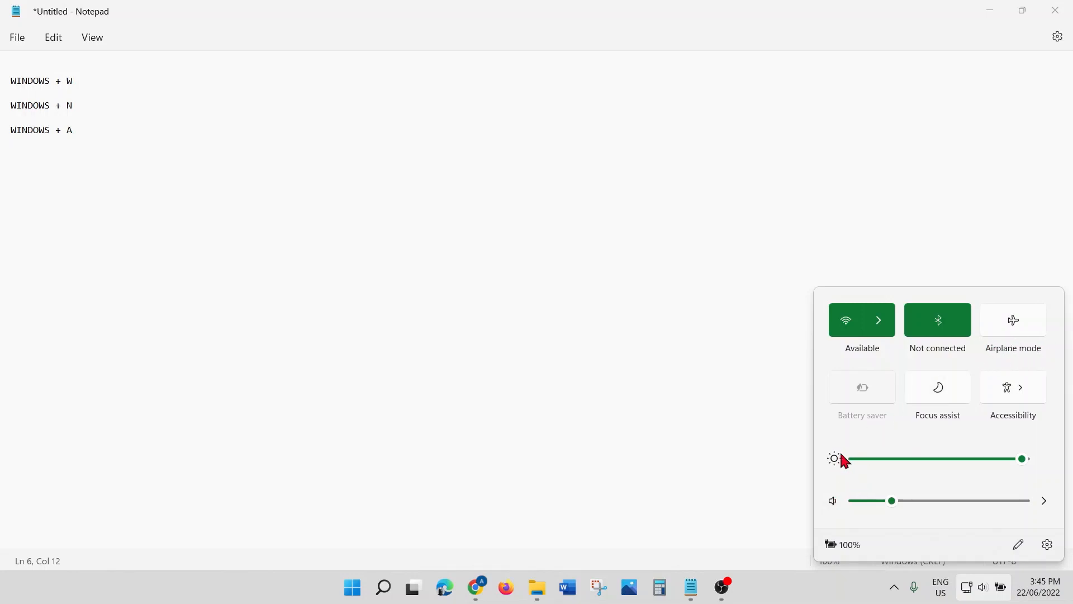
{"action": "left_click", "coordinate": [102, 137]}
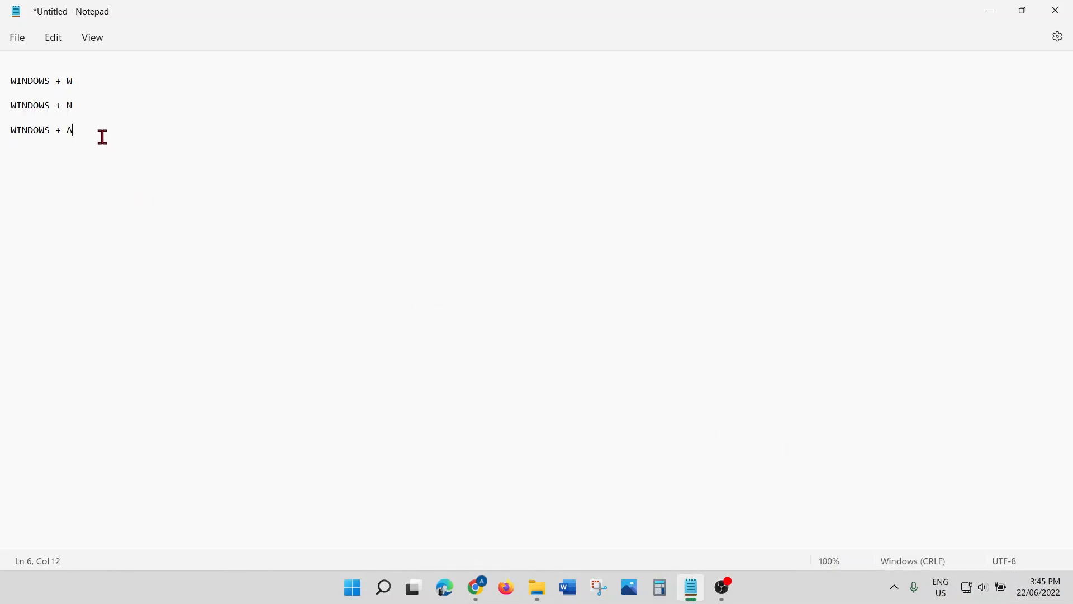
{"action": "key", "text": "Return"}
{"action": "key", "text": "Return"}
{"action": "type", "text": "WINDOWS + Z"}
{"action": "key", "text": "super+z"}
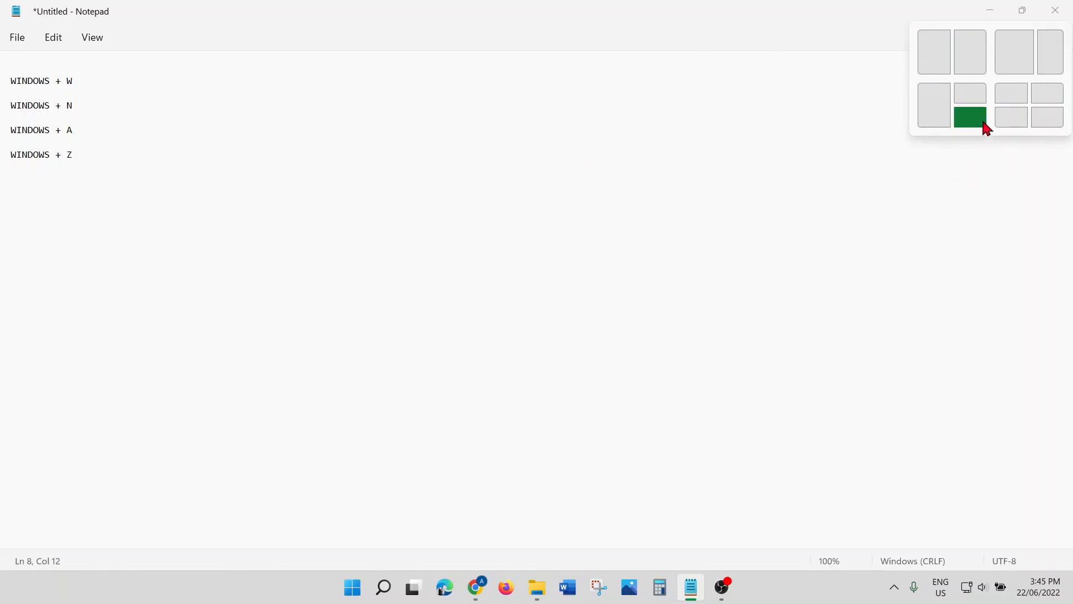
{"action": "left_click", "coordinate": [1023, 104]}
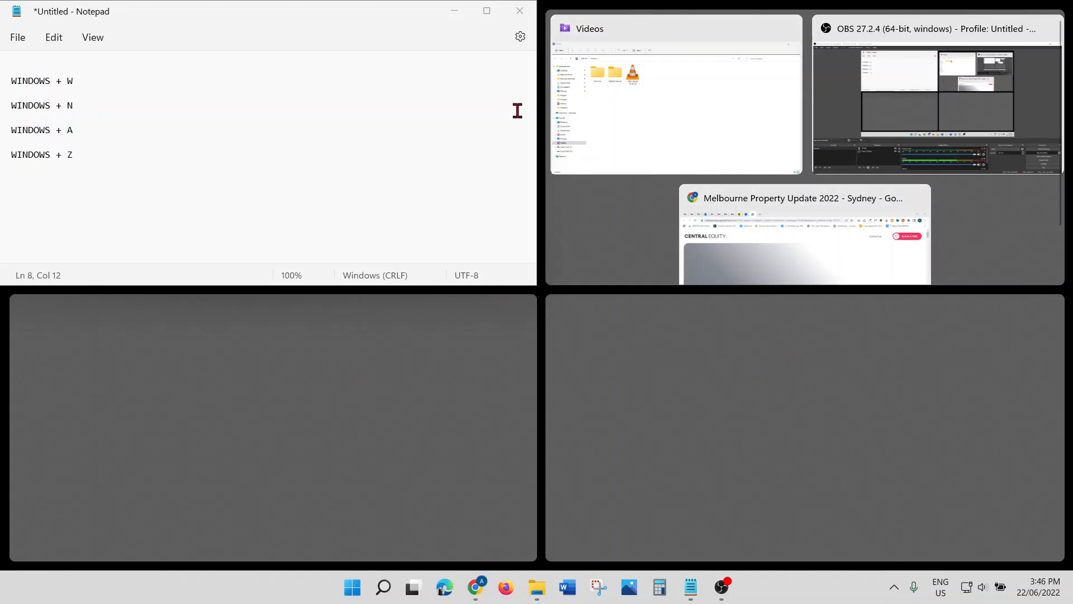
{"action": "left_click", "coordinate": [488, 11]}
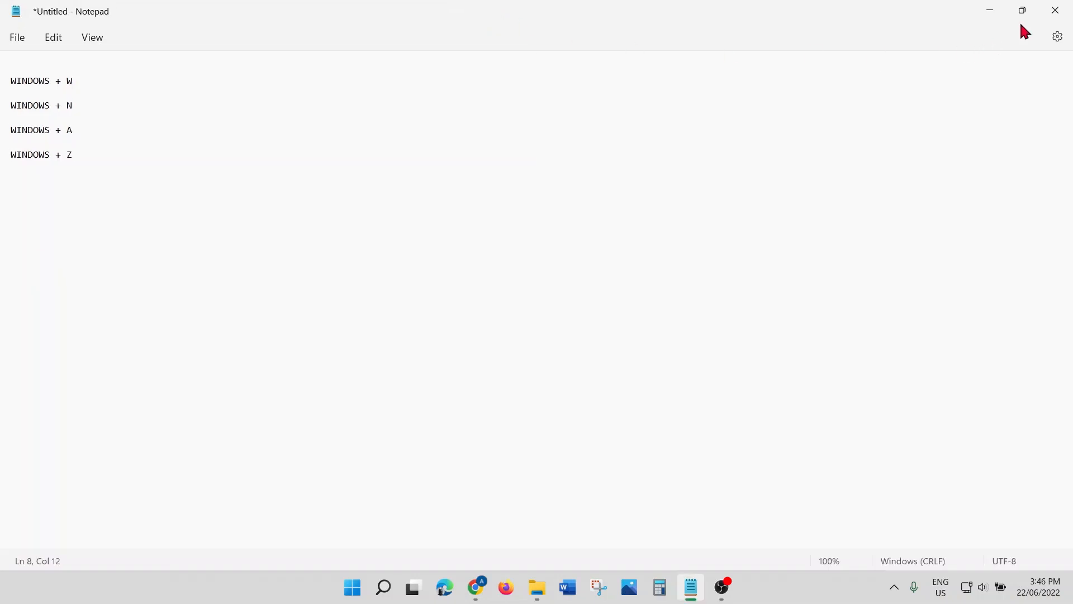
{"action": "left_click", "coordinate": [1021, 14]}
{"action": "mouse_move", "coordinate": [971, 32]}
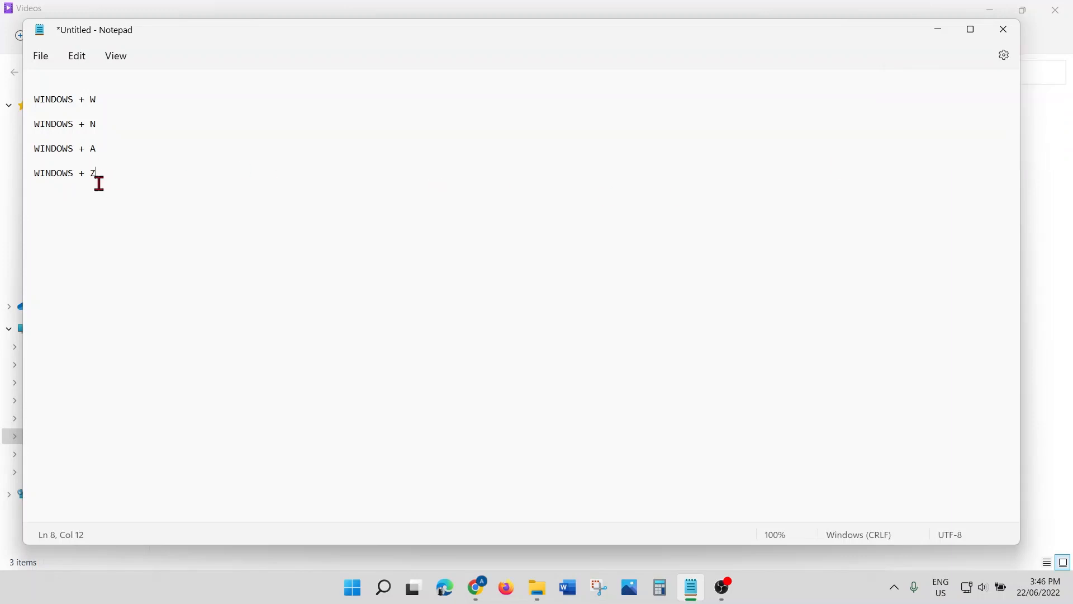
{"action": "left_click", "coordinate": [971, 30]}
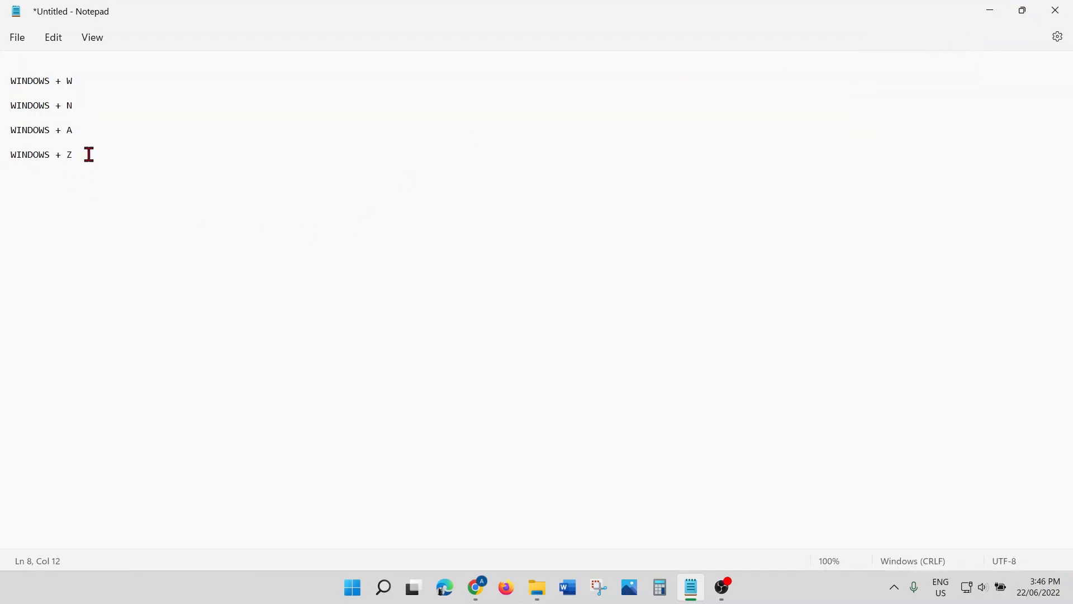
Step: Add a THEMES line and number the tips '1.' and '2.'
{"action": "key", "text": "Return"}
{"action": "key", "text": "Return"}
{"action": "type", "text": "THEMES"}
{"action": "left_click", "coordinate": [14, 179]}
{"action": "type", "text": "2."}
{"action": "left_click", "coordinate": [12, 81]}
{"action": "type", "text": "1."}
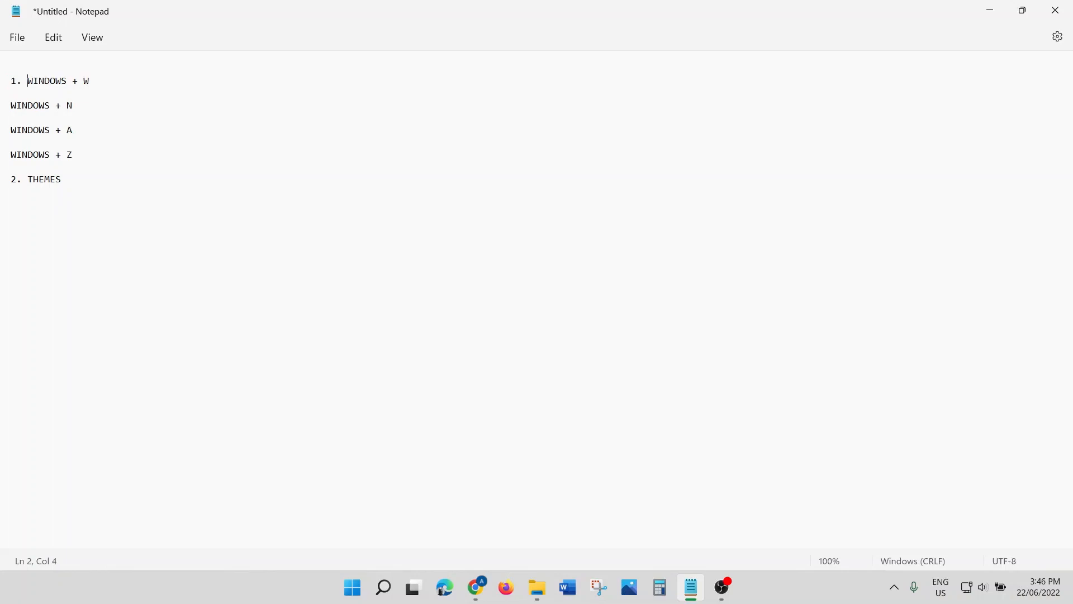
{"action": "left_click", "coordinate": [85, 180]}
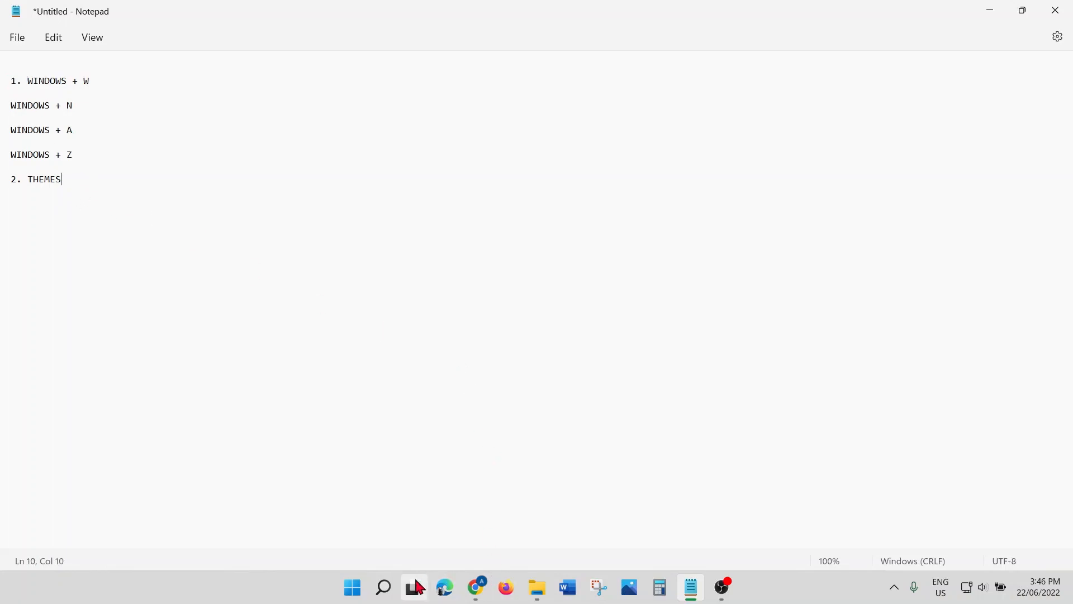
Step: Search for 'SETT' and launch the Settings app
{"action": "left_click", "coordinate": [393, 596]}
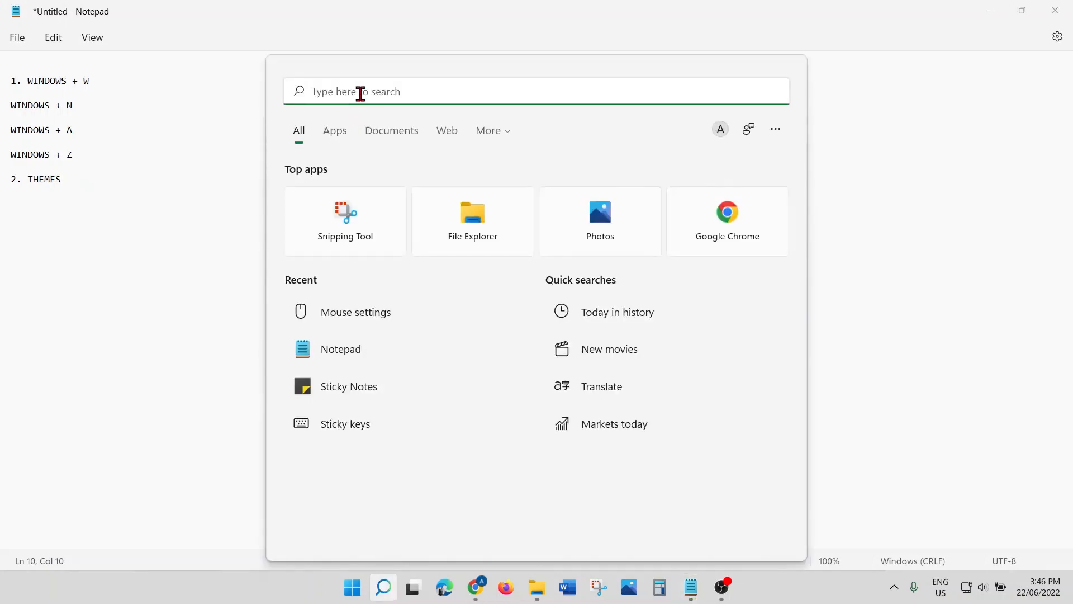
{"action": "type", "text": "SETT"}
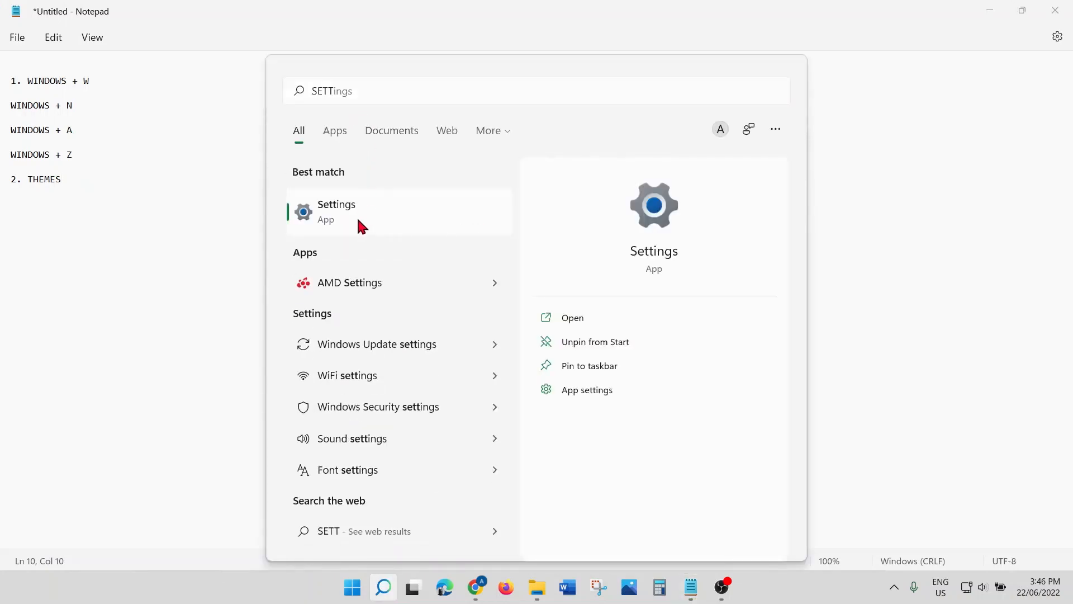
{"action": "left_click", "coordinate": [358, 220]}
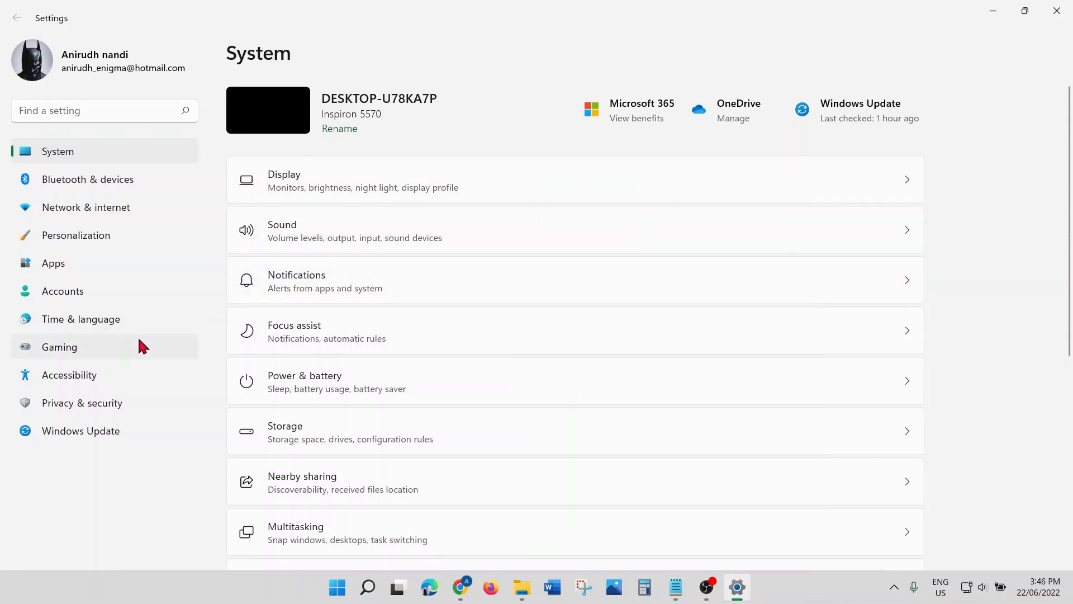
Step: Go to Personalization > Themes and choose Browse themes to reach Microsoft Store
{"action": "left_click", "coordinate": [92, 238]}
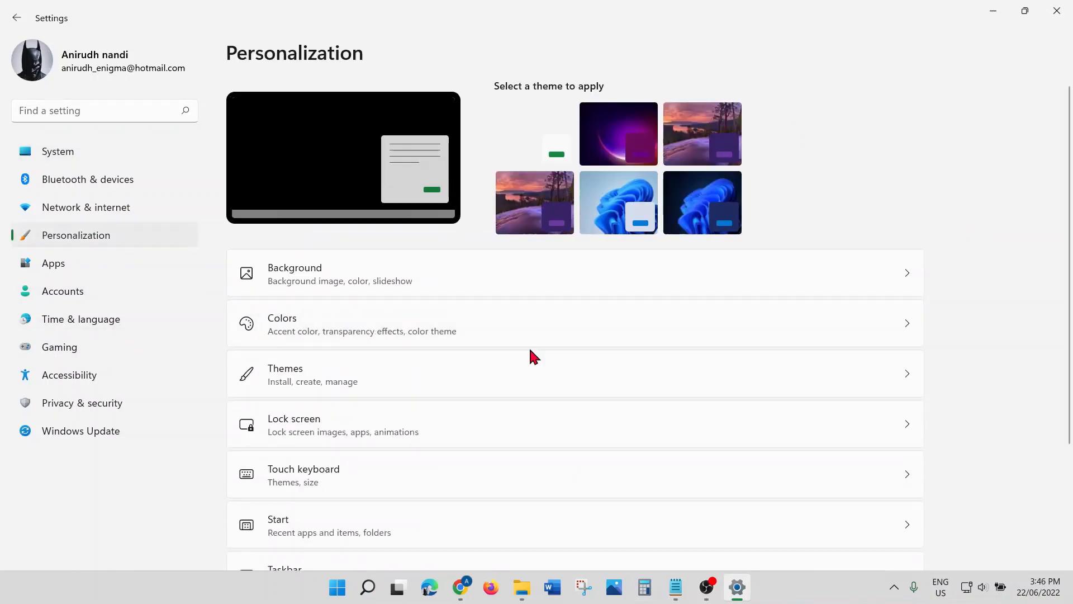
{"action": "scroll", "coordinate": [530, 350], "scroll_direction": "down", "scroll_amount": 2}
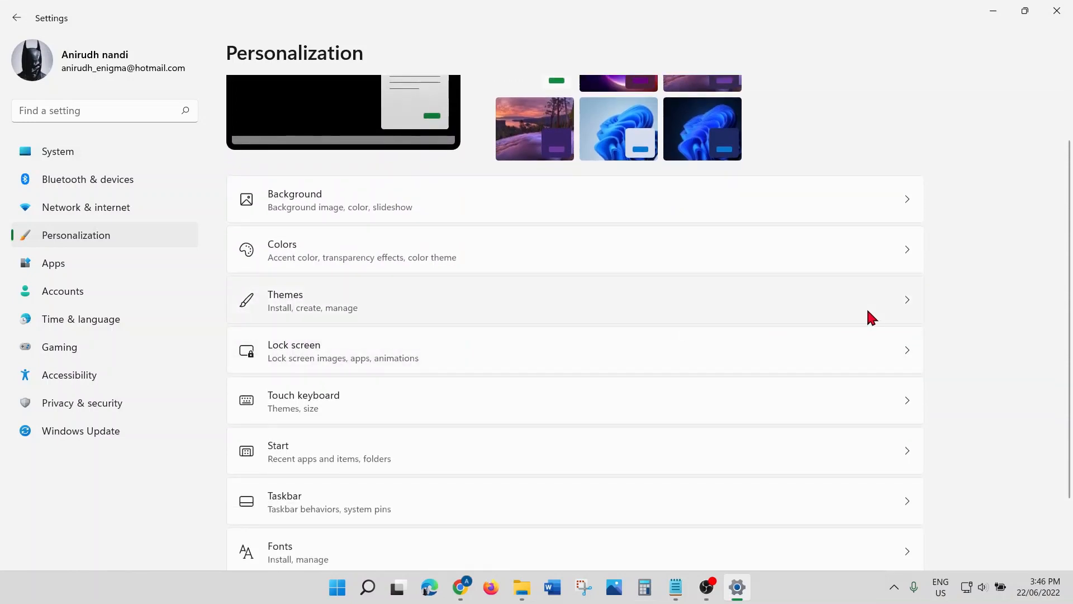
{"action": "left_click", "coordinate": [750, 302]}
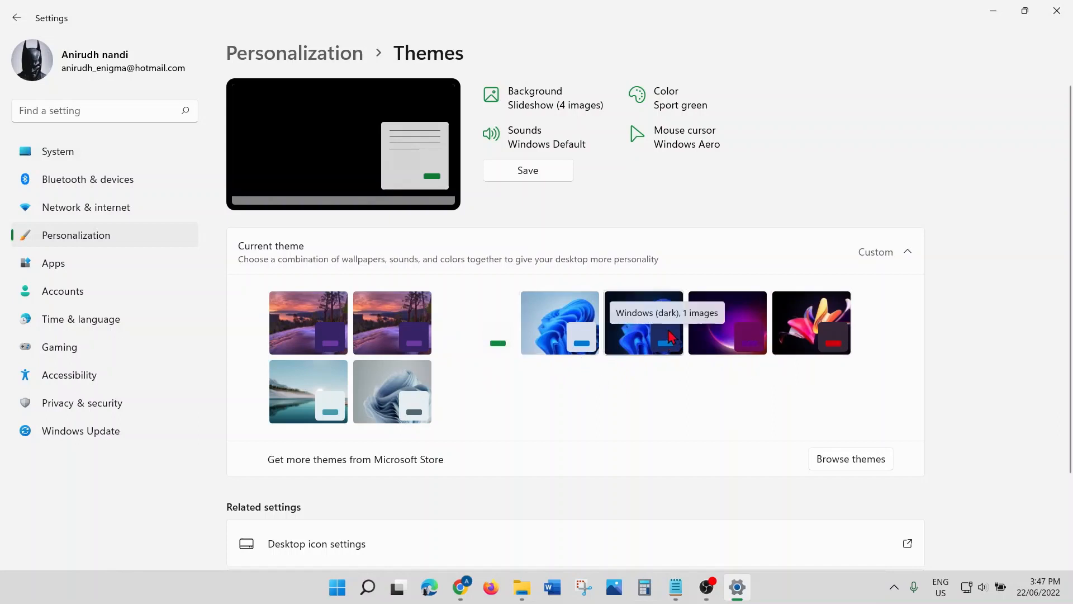
{"action": "left_click", "coordinate": [879, 462]}
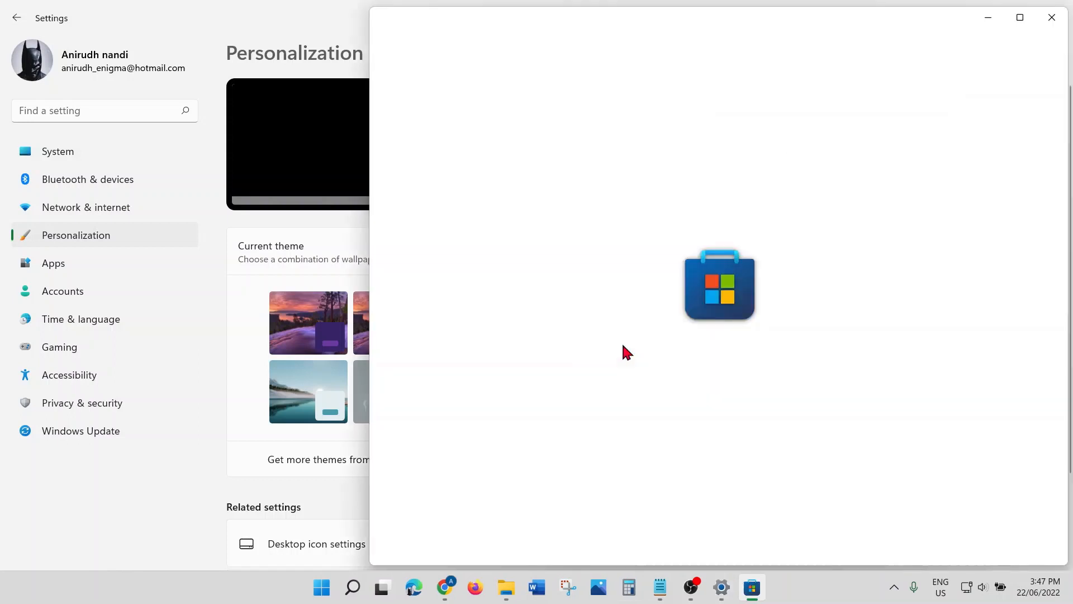
Step: Maximize Microsoft Store, scroll through free themes like Night Skies PREMIUM, then close it
{"action": "left_click", "coordinate": [1023, 21]}
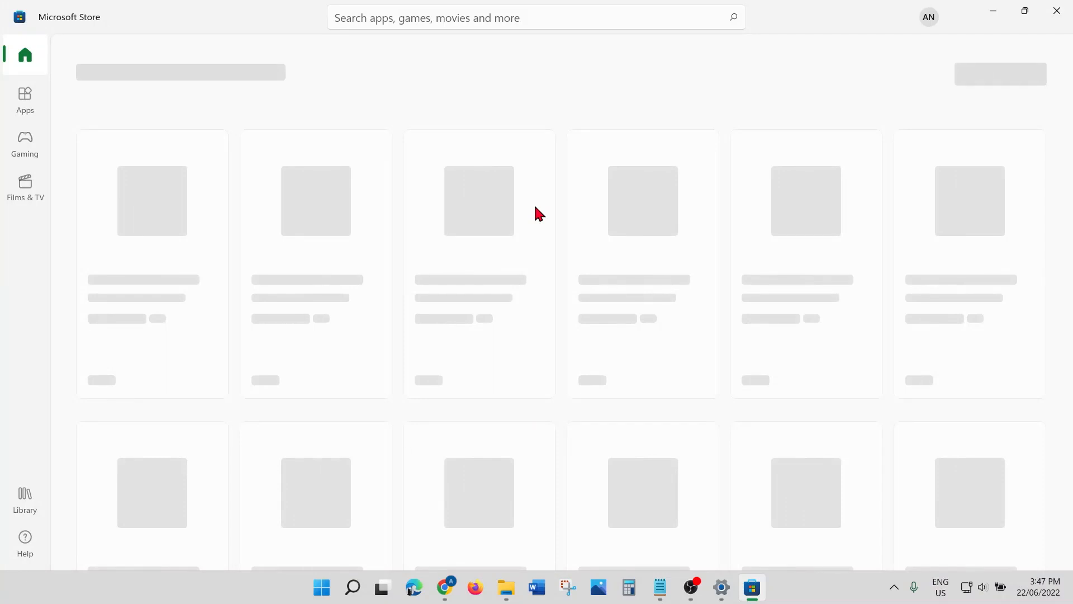
{"action": "scroll", "coordinate": [535, 208], "scroll_direction": "down", "scroll_amount": 3}
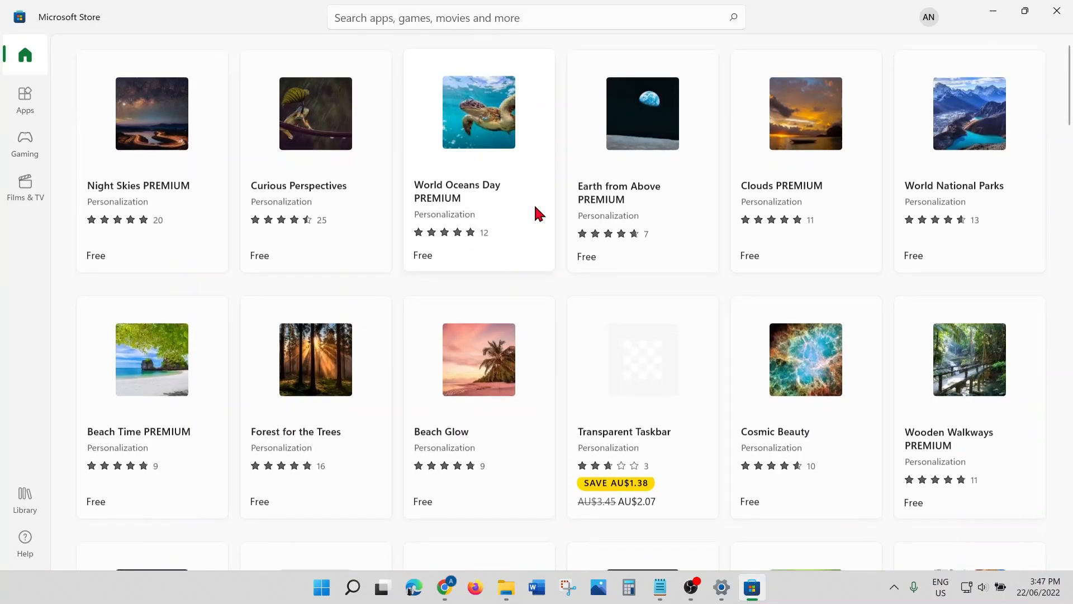
{"action": "scroll", "coordinate": [535, 208], "scroll_direction": "down", "scroll_amount": 2}
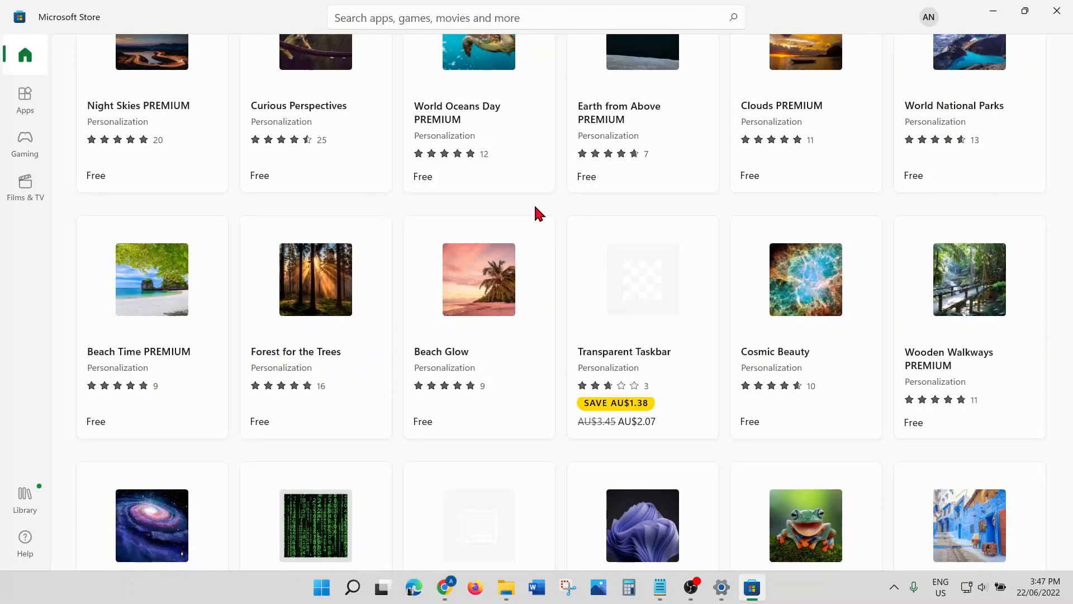
{"action": "left_click", "coordinate": [1062, 10]}
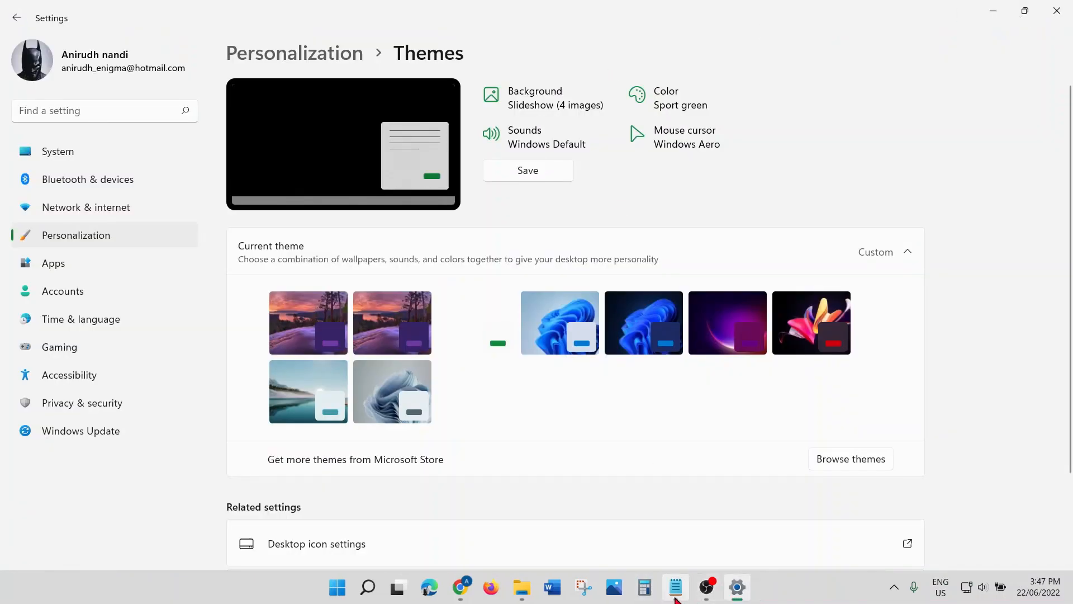
Step: Add '3. Task manager' to the Notepad list with a capital T
{"action": "mouse_move", "coordinate": [676, 596]}
{"action": "left_click", "coordinate": [655, 547]}
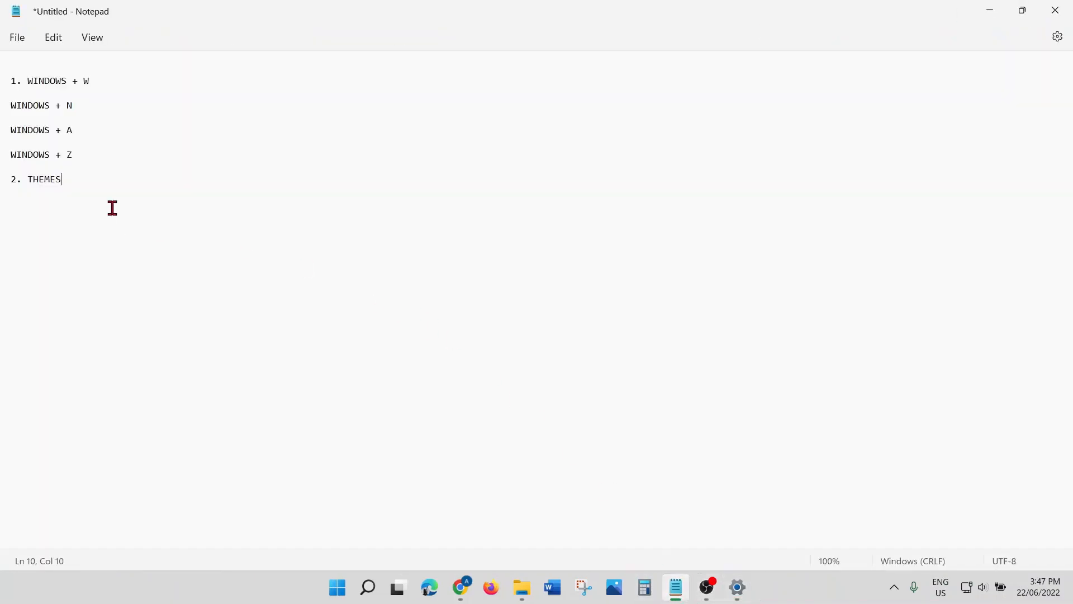
{"action": "key", "text": "Return"}
{"action": "key", "text": "Return"}
{"action": "type", "text": "3. task manager"}
{"action": "left_click", "coordinate": [33, 203]}
{"action": "key", "text": "BackSpace"}
{"action": "type", "text": "T"}
Step: Open and close Task Manager with Ctrl+Shift+Esc, then note 'CTRL+ SHIFT+ ESC' after tip 3
{"action": "key", "text": "ctrl+shift+Escape"}
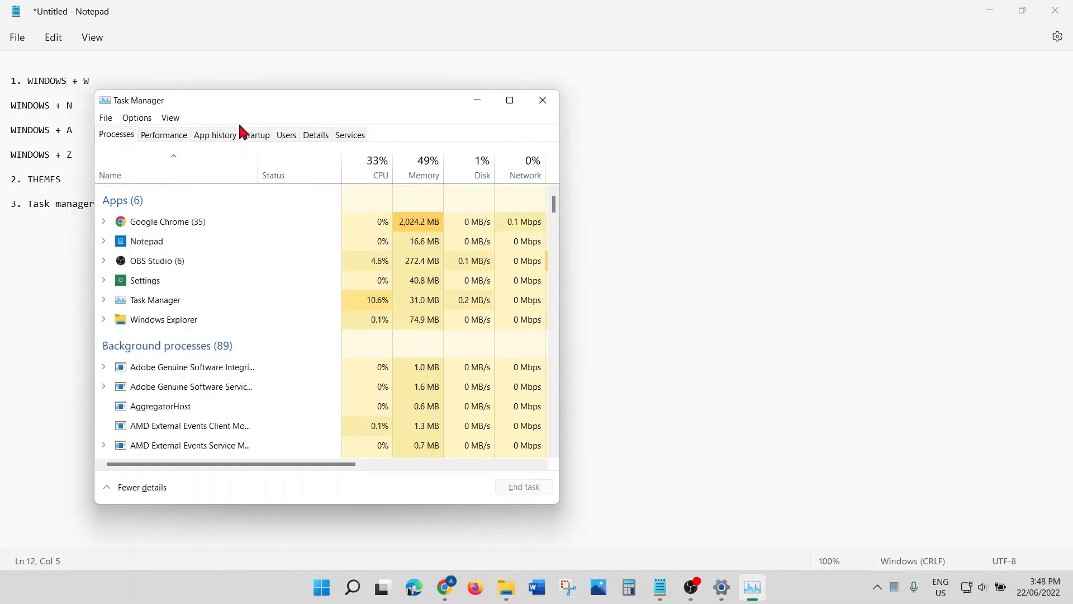
{"action": "left_click", "coordinate": [544, 102]}
{"action": "left_click", "coordinate": [102, 205]}
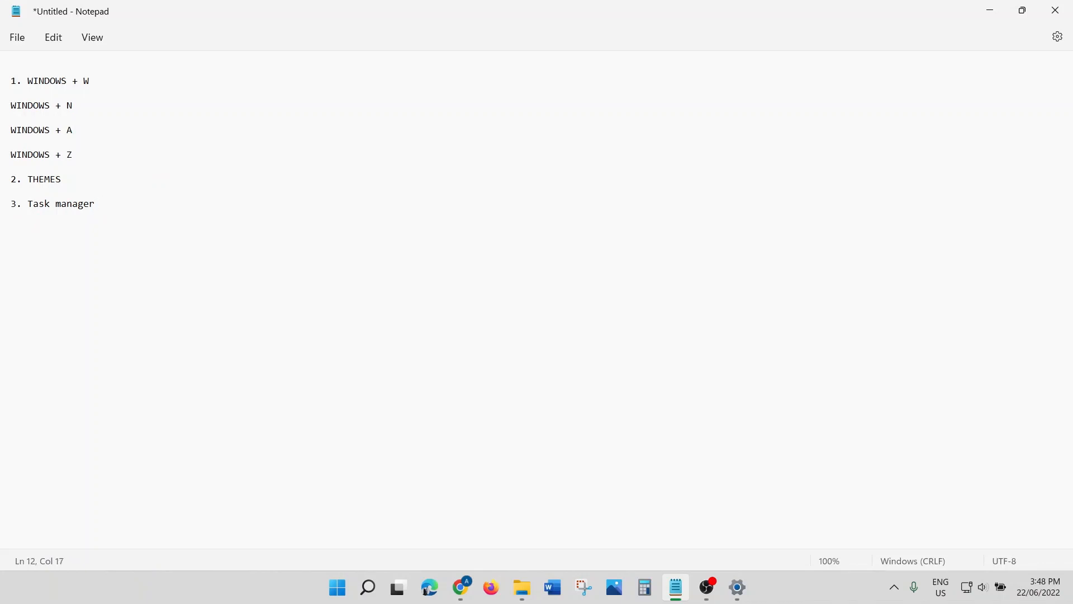
{"action": "type", "text": "CTRL+ SHIFT+ ESC"}
Step: Add '4. NIGHT LIGHT' as the fourth tip, then show the desktop and right-click it
{"action": "key", "text": "Return"}
{"action": "key", "text": "Return"}
{"action": "type", "text": "4. NIGHT LIGHT"}
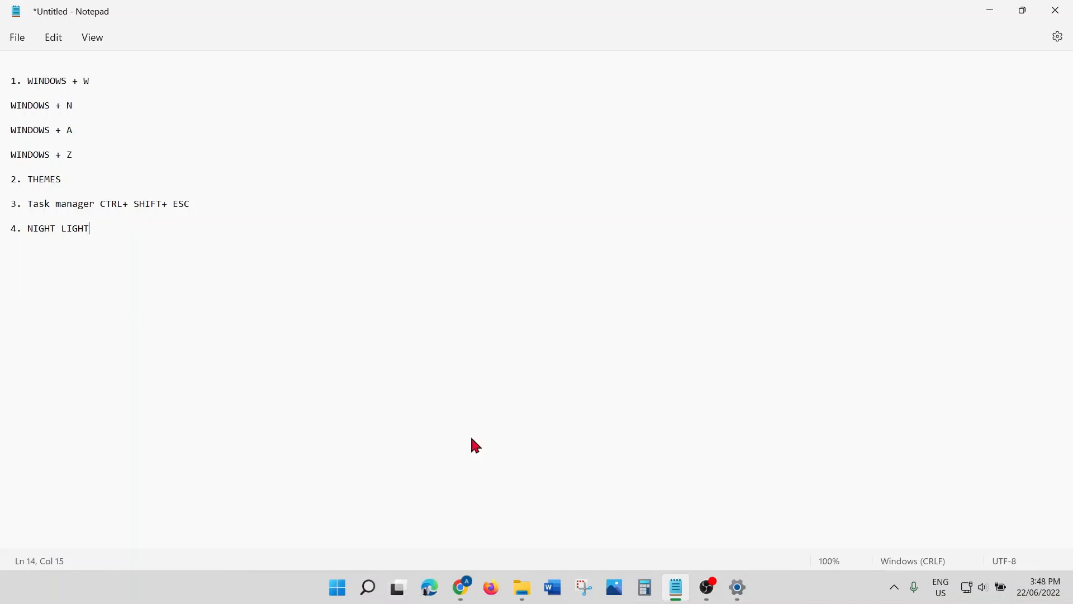
{"action": "key", "text": "super+d"}
{"action": "right_click", "coordinate": [501, 295]}
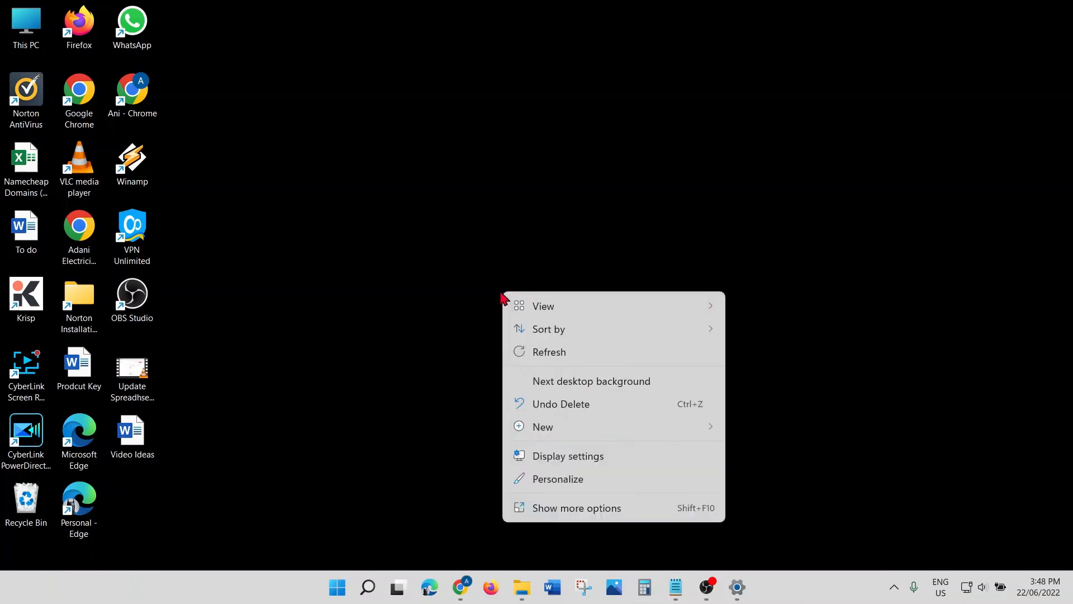
Step: From Display settings, switch Night light on and back off, then return to Notepad
{"action": "left_click", "coordinate": [559, 454]}
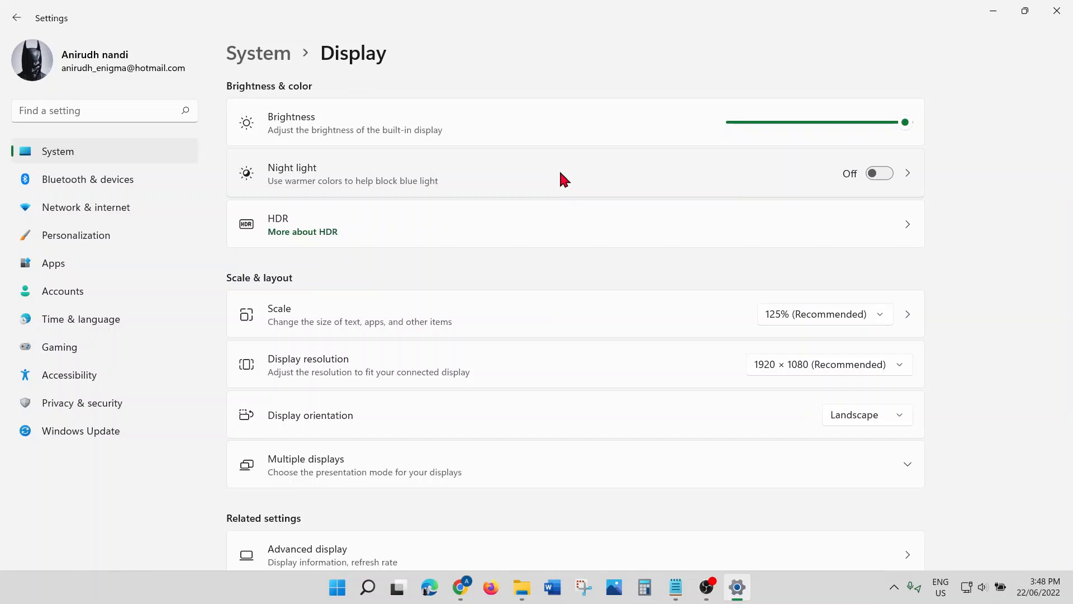
{"action": "left_click", "coordinate": [880, 173]}
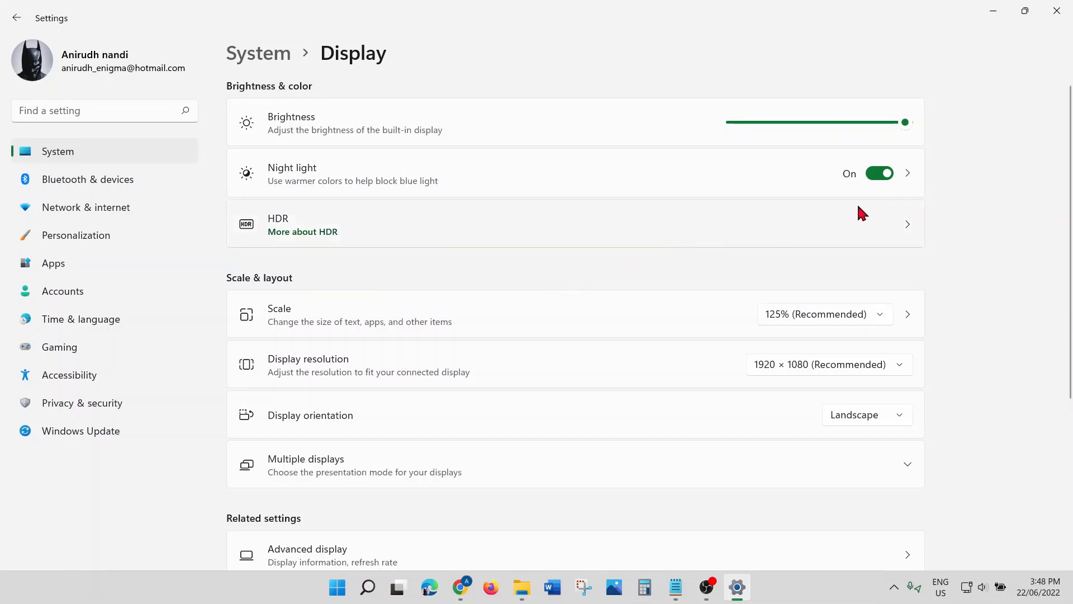
{"action": "left_click", "coordinate": [889, 175]}
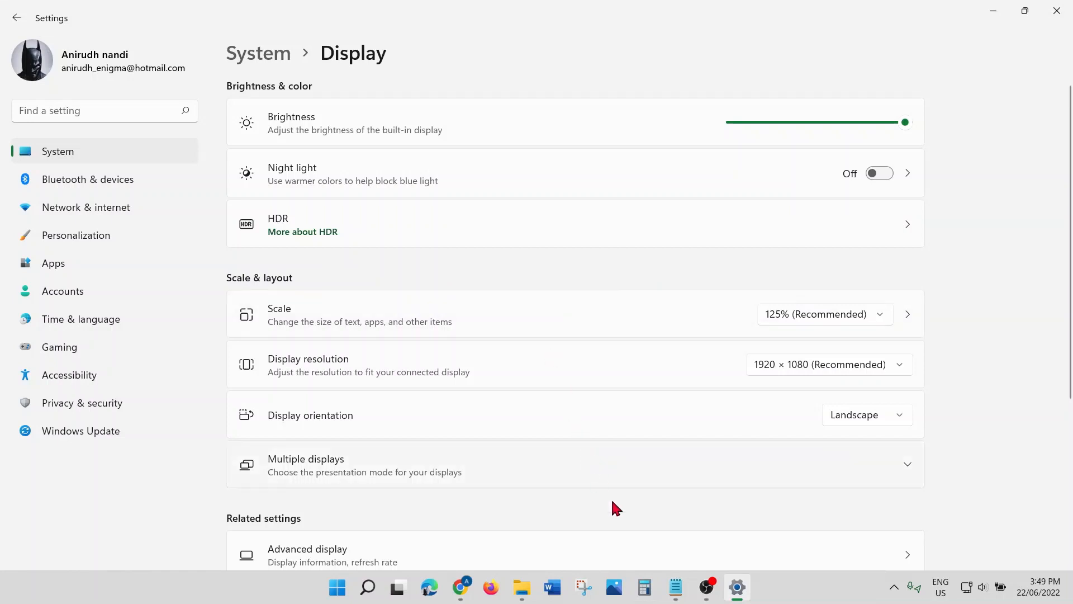
{"action": "left_click", "coordinate": [676, 581]}
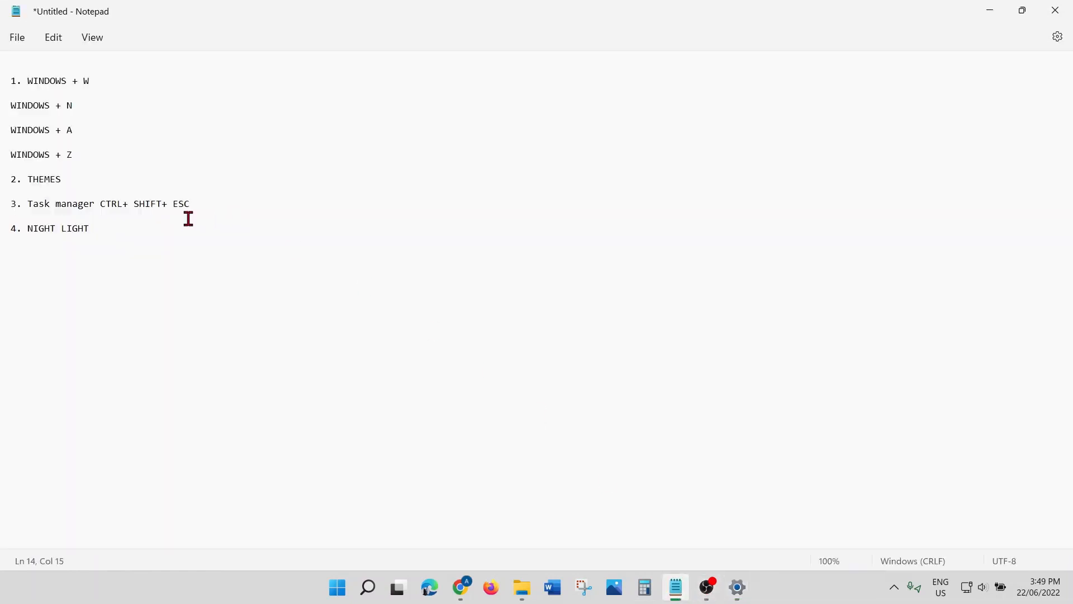
Step: Add '5 MOUSE POINTER' as the fifth tip and open Windows Search
{"action": "key", "text": "Return"}
{"action": "type", "text": "5"}
{"action": "type", "text": "MOUSE POINTER"}
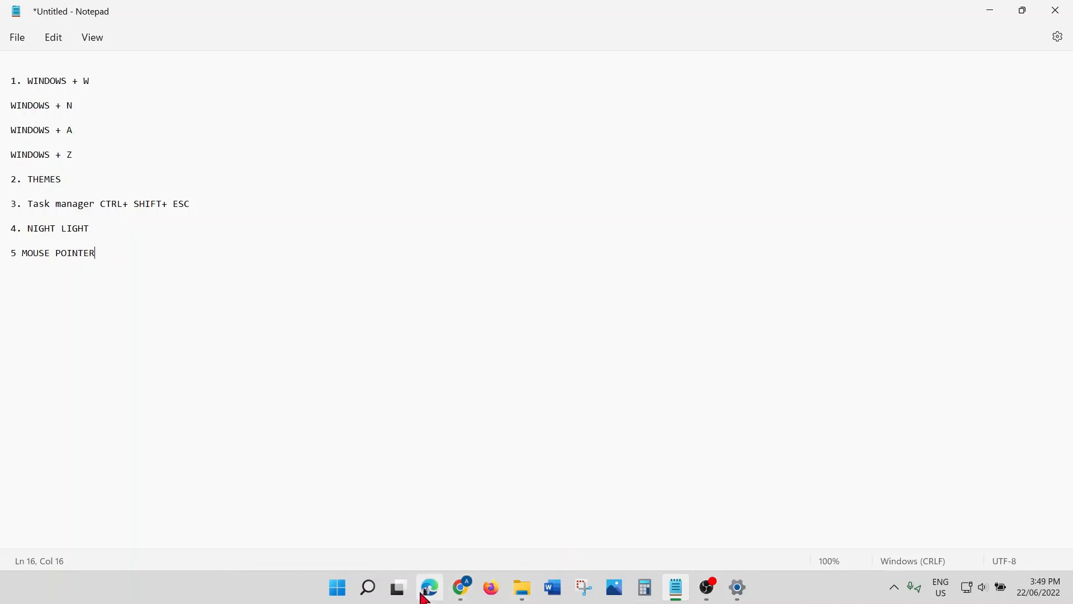
{"action": "left_click", "coordinate": [373, 594]}
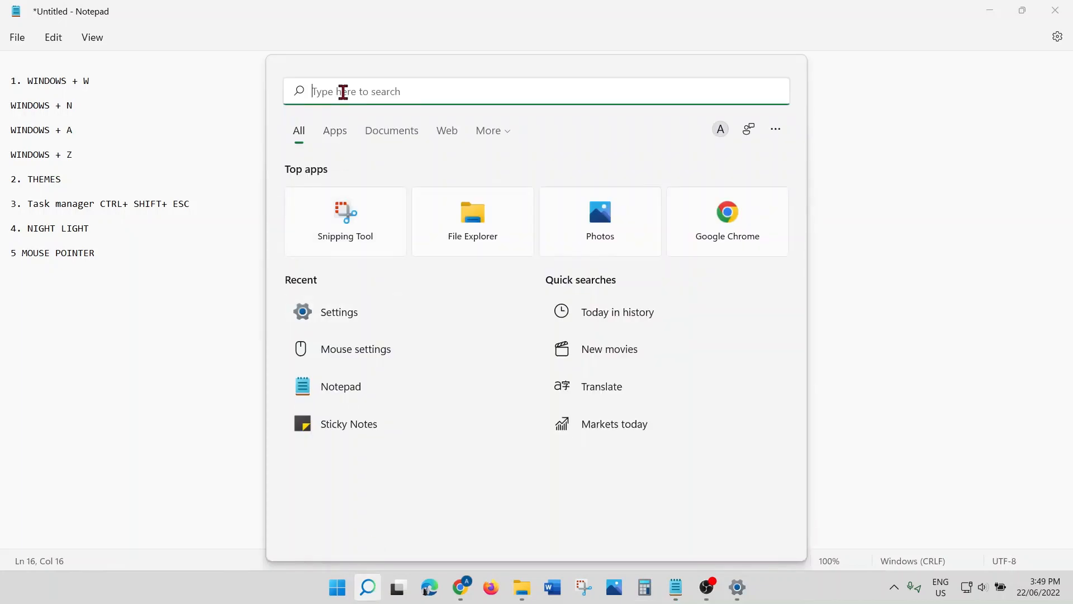
Step: Search Settings for MOUSE and go to Accessibility > Mouse pointer and touch
{"action": "type", "text": "MOUSE"}
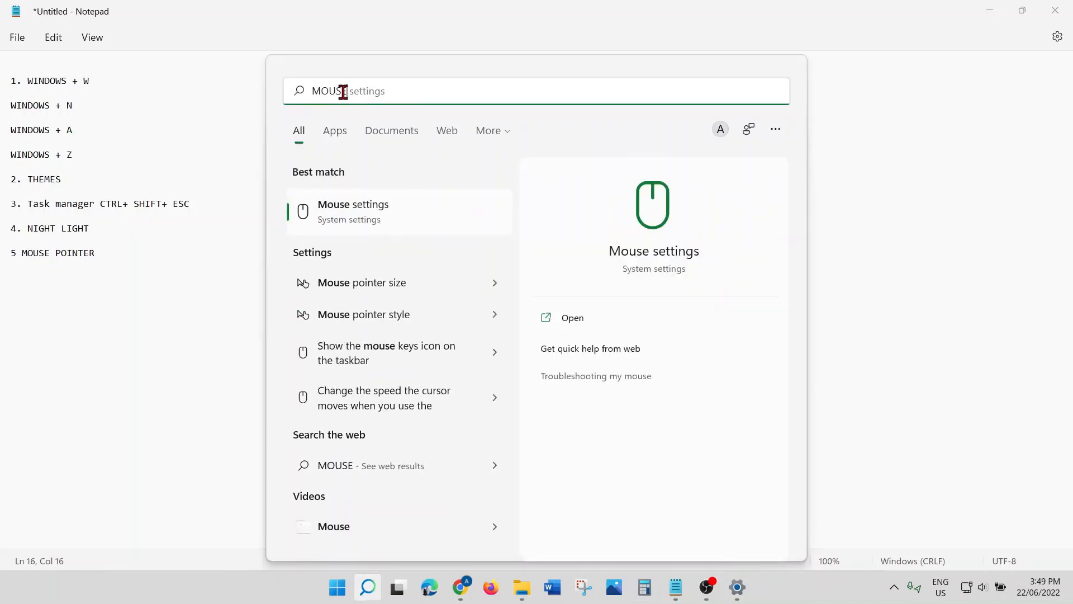
{"action": "left_click", "coordinate": [374, 212]}
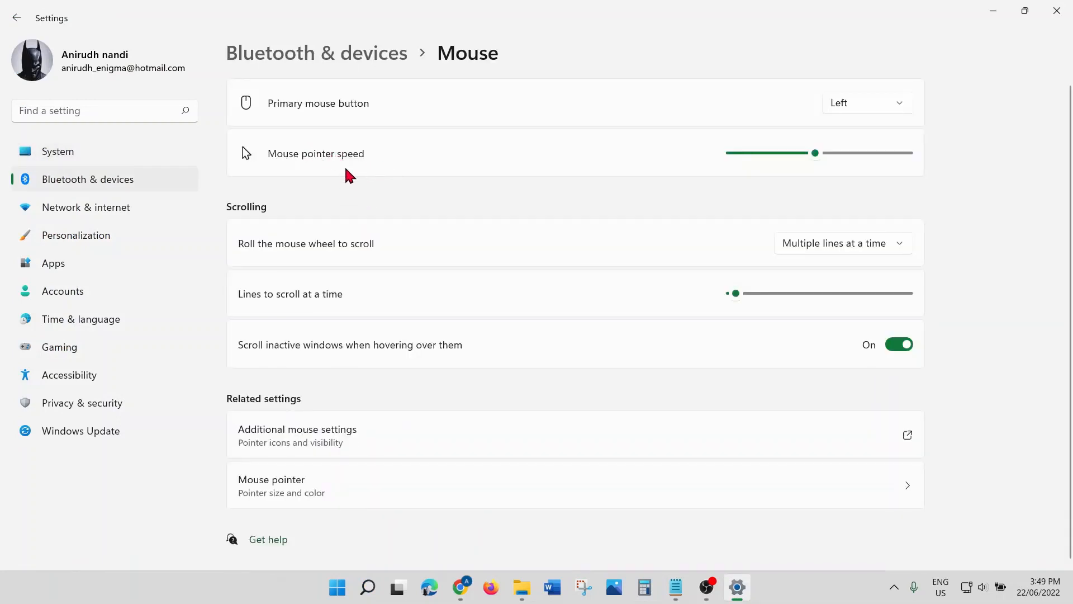
{"action": "scroll", "coordinate": [412, 413], "scroll_direction": "down", "scroll_amount": 1}
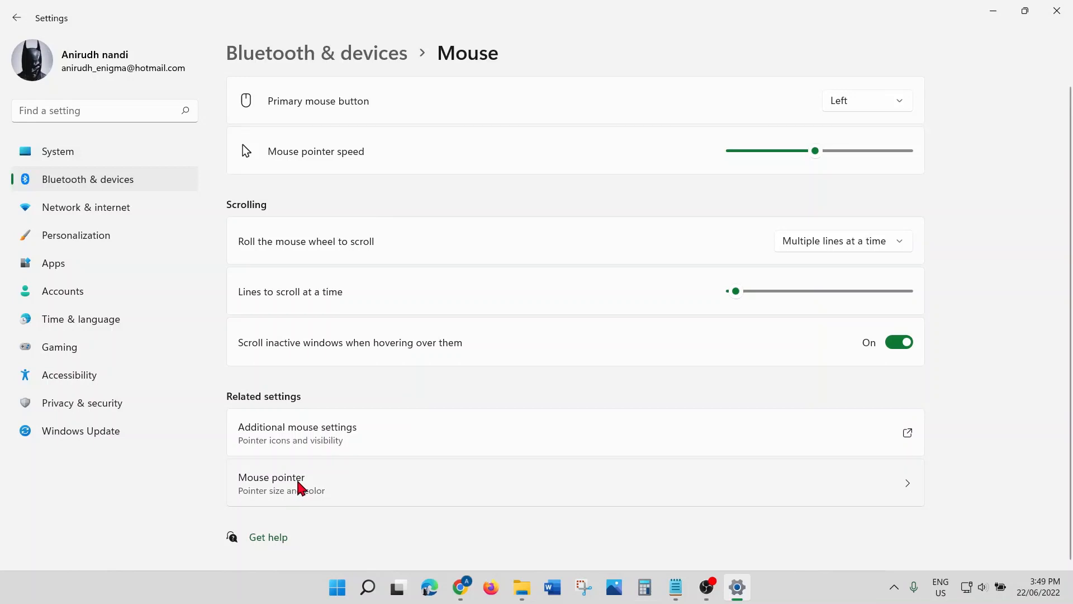
{"action": "left_click", "coordinate": [301, 485]}
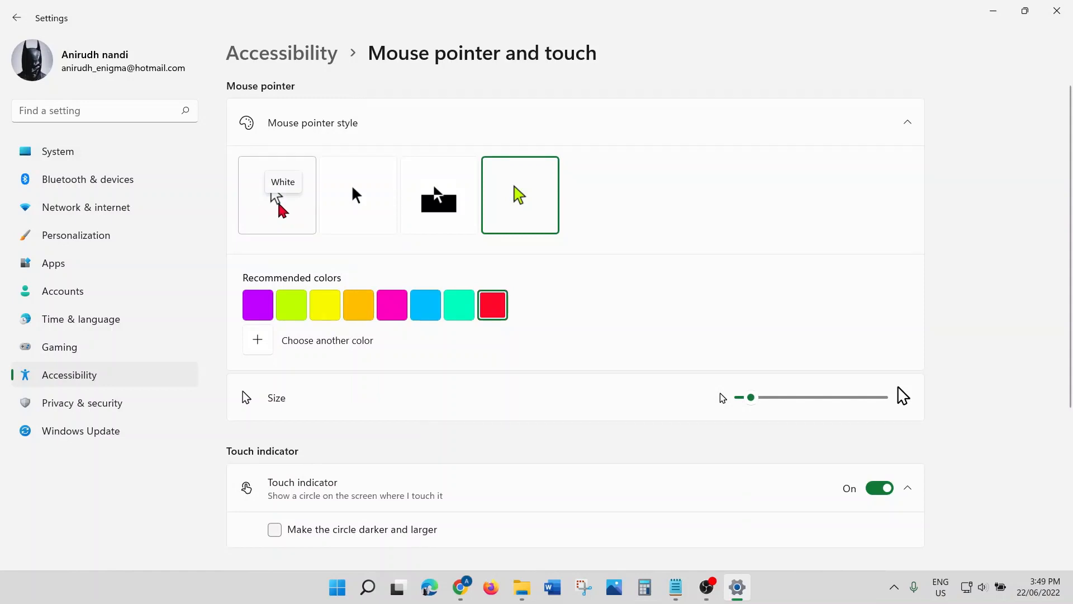
{"action": "left_click", "coordinate": [279, 204]}
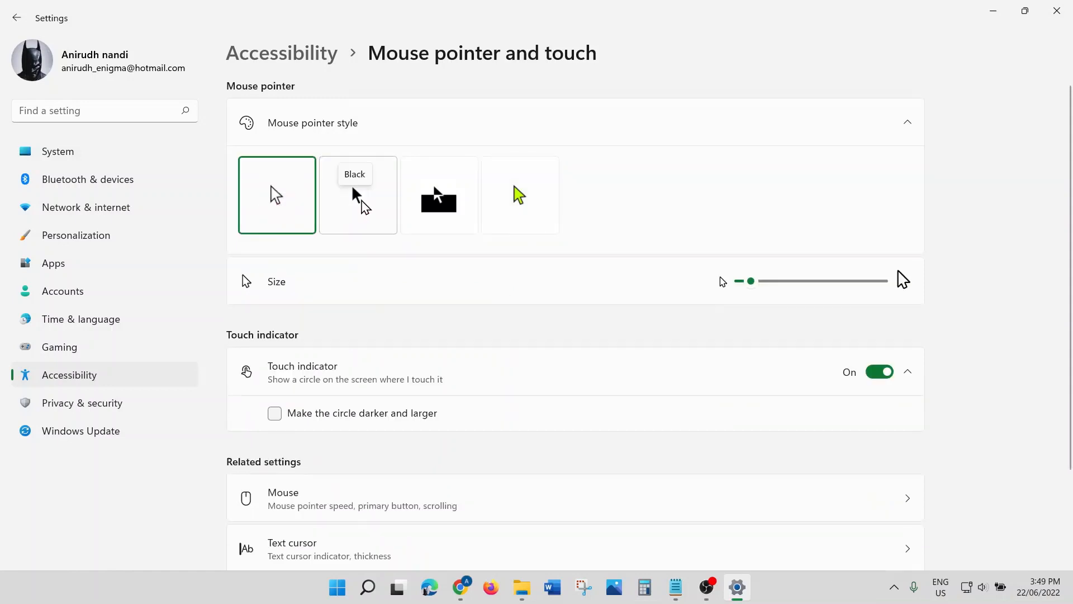
{"action": "left_click", "coordinate": [362, 204]}
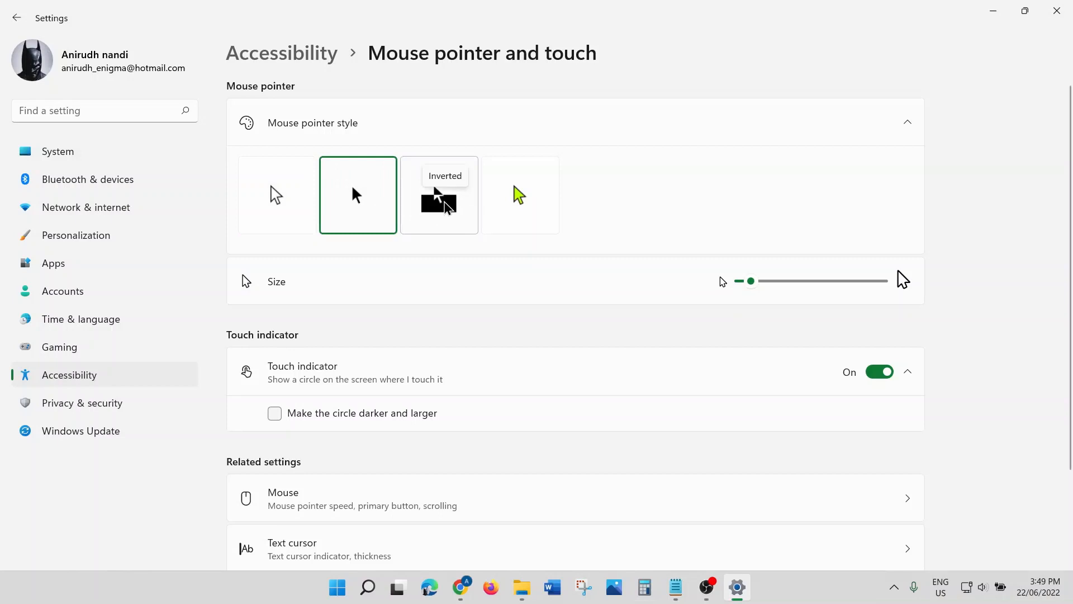
{"action": "left_click", "coordinate": [447, 208]}
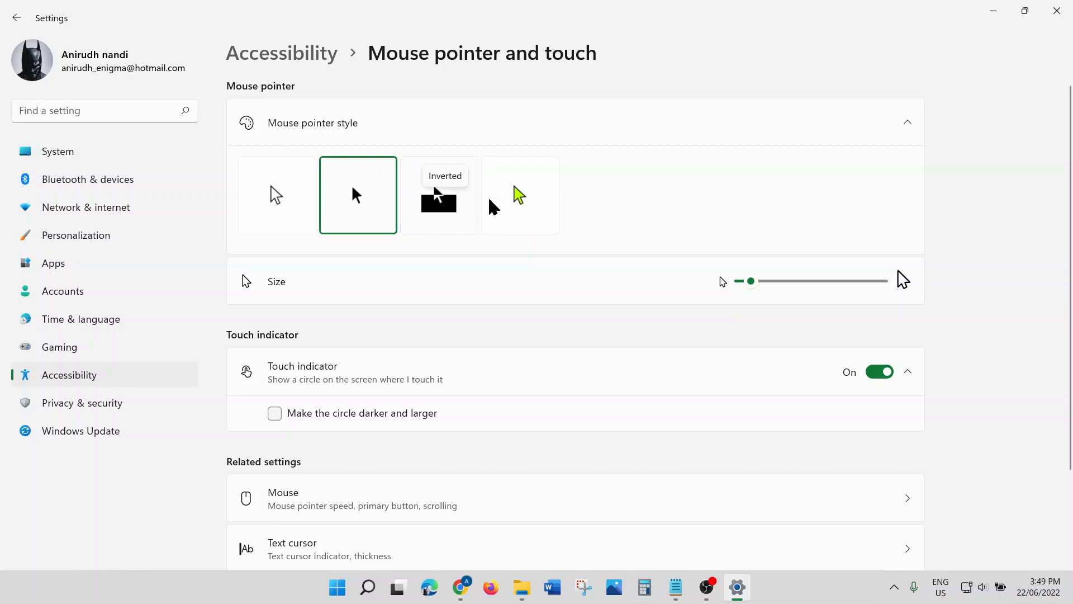
{"action": "left_click", "coordinate": [522, 201]}
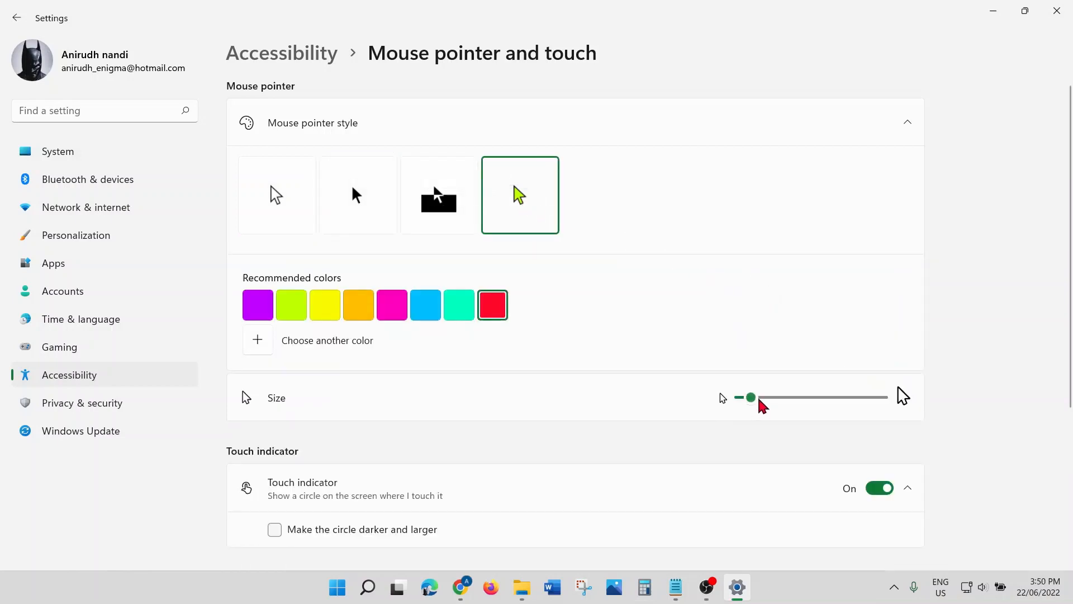
{"action": "mouse_move", "coordinate": [760, 400]}
{"action": "left_mouse_down"}
{"action": "mouse_move", "coordinate": [858, 398]}
{"action": "mouse_move", "coordinate": [755, 398]}
{"action": "left_mouse_up"}
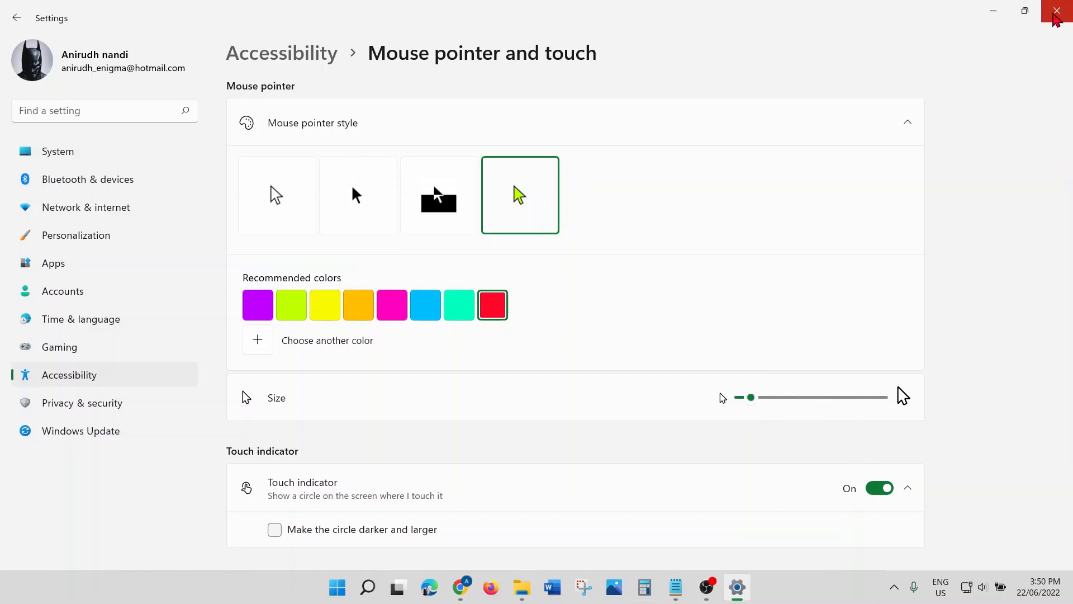
Step: Close Settings, start a '6.' line in Notepad, and show the desktop with Win+D
{"action": "left_click", "coordinate": [1055, 16]}
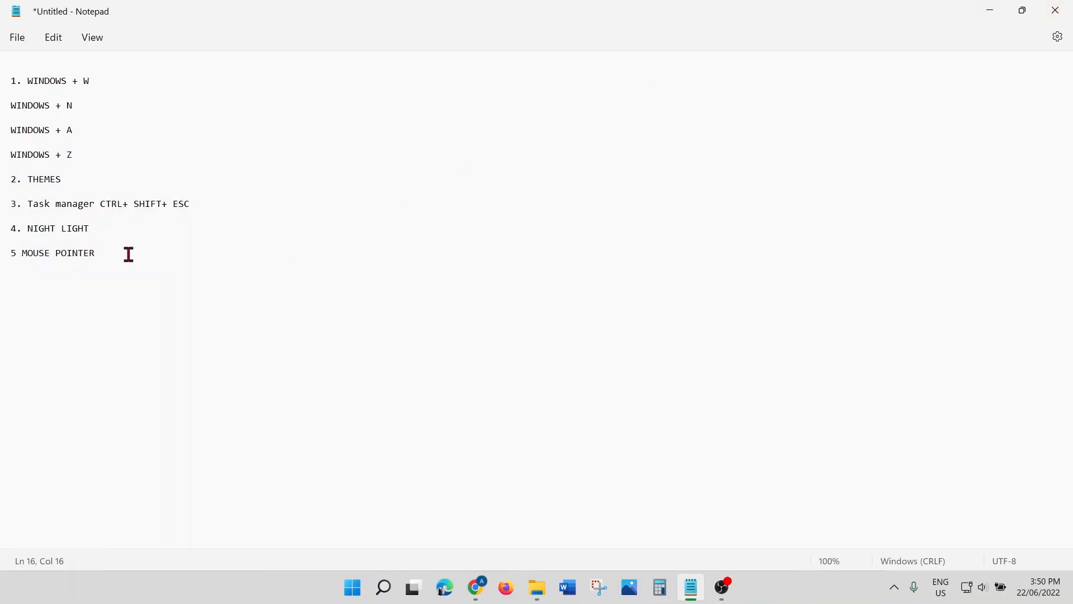
{"action": "key", "text": "Return"}
{"action": "type", "text": "6."}
{"action": "key", "text": "super+d"}
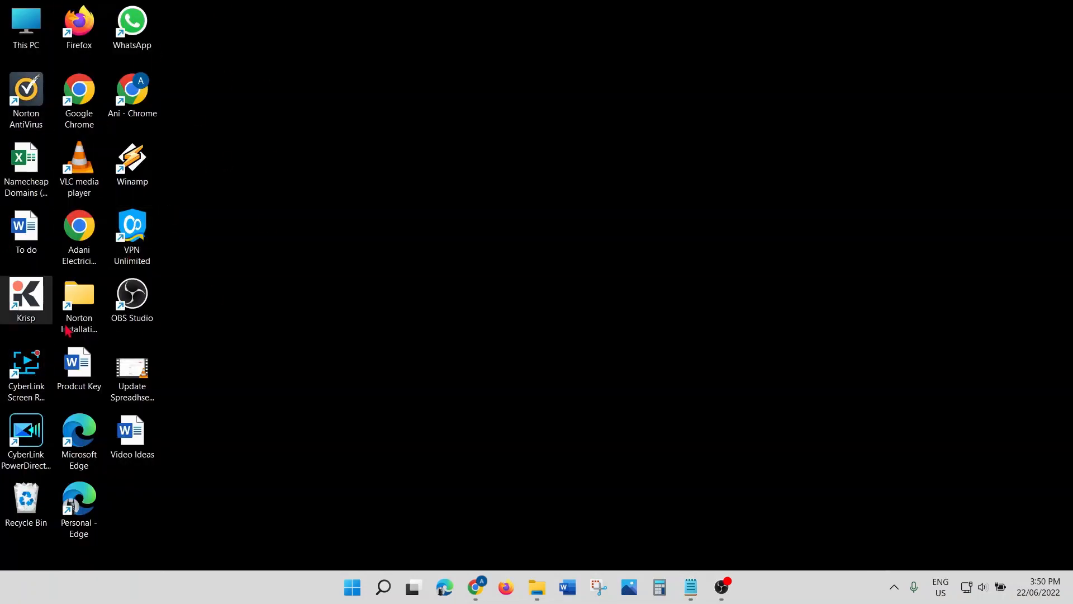
Step: Hide the desktop icons from the desktop context menu, then show them again
{"action": "right_click", "coordinate": [474, 254]}
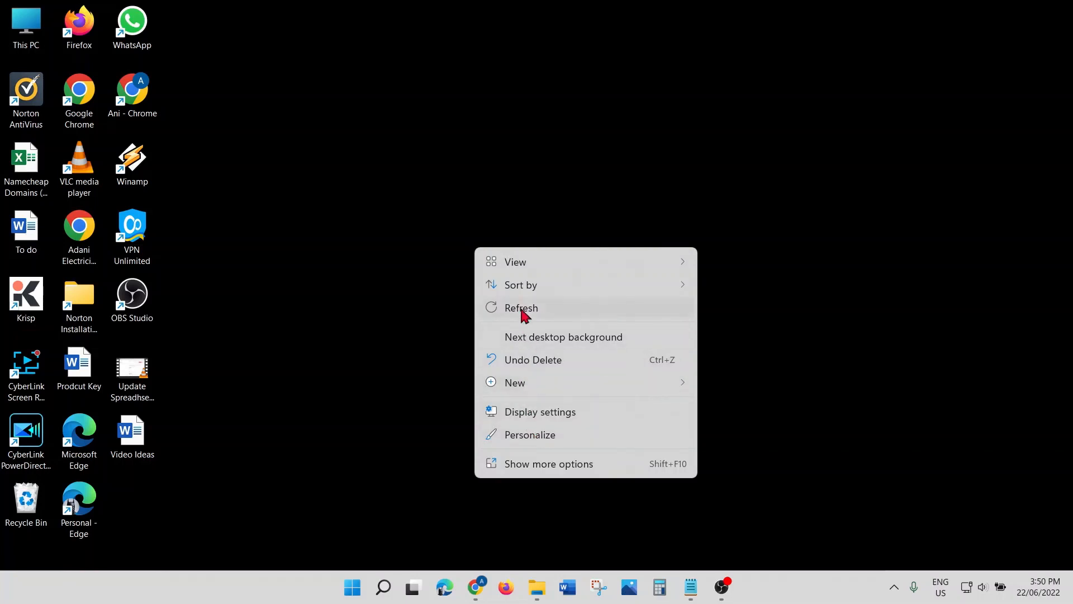
{"action": "mouse_move", "coordinate": [522, 267]}
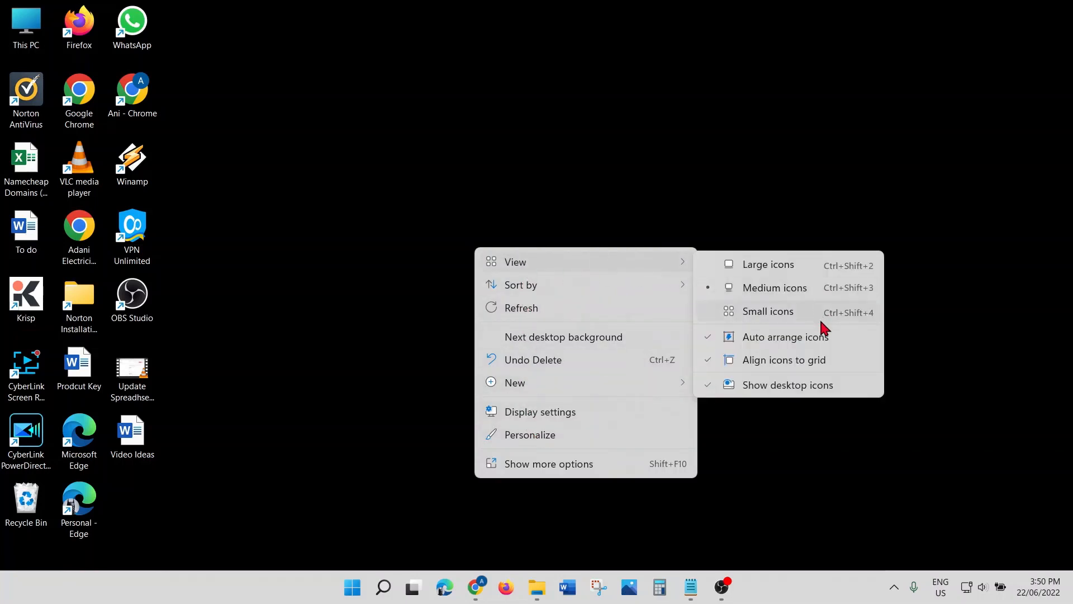
{"action": "left_click", "coordinate": [784, 386]}
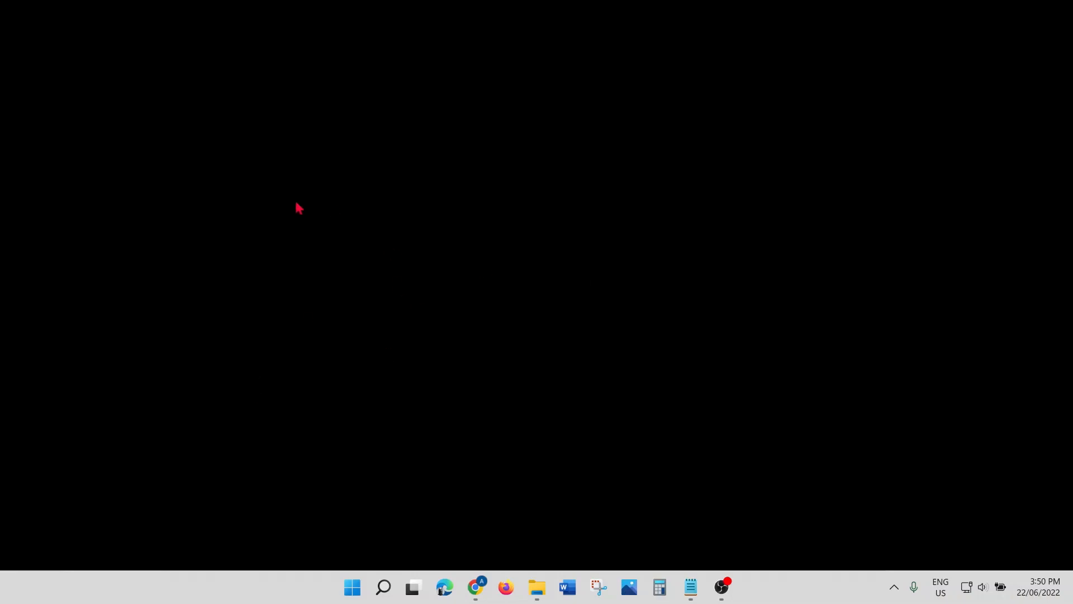
{"action": "right_click", "coordinate": [443, 257]}
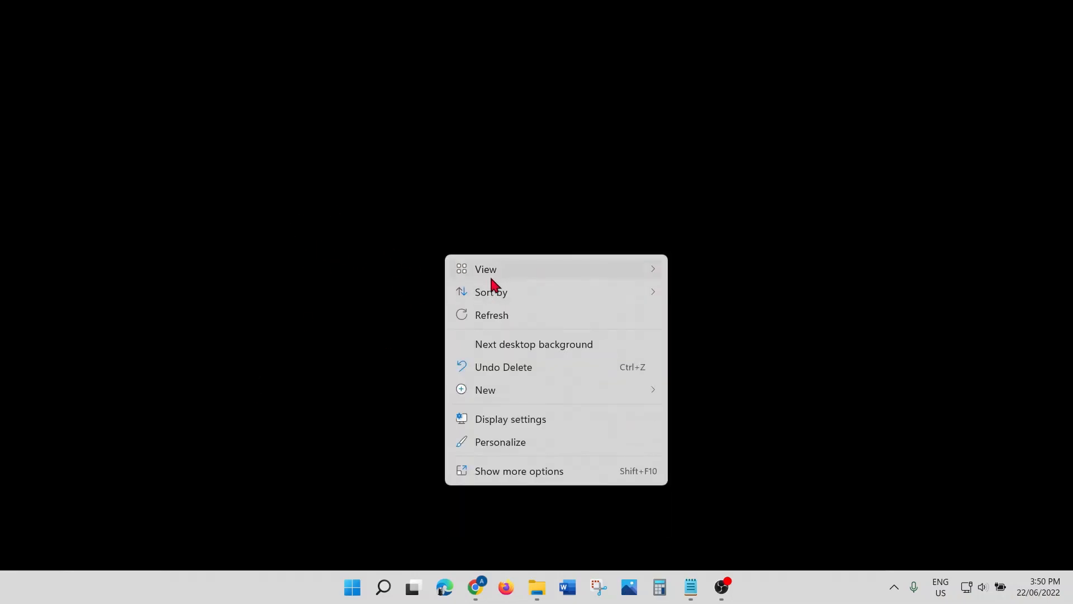
{"action": "mouse_move", "coordinate": [493, 273]}
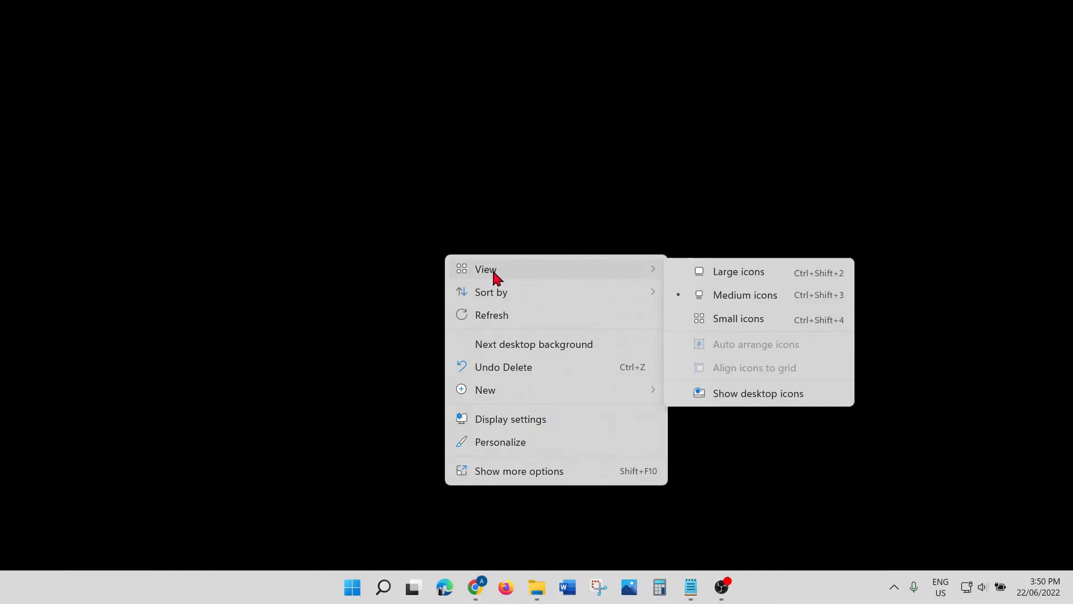
{"action": "left_click", "coordinate": [762, 397]}
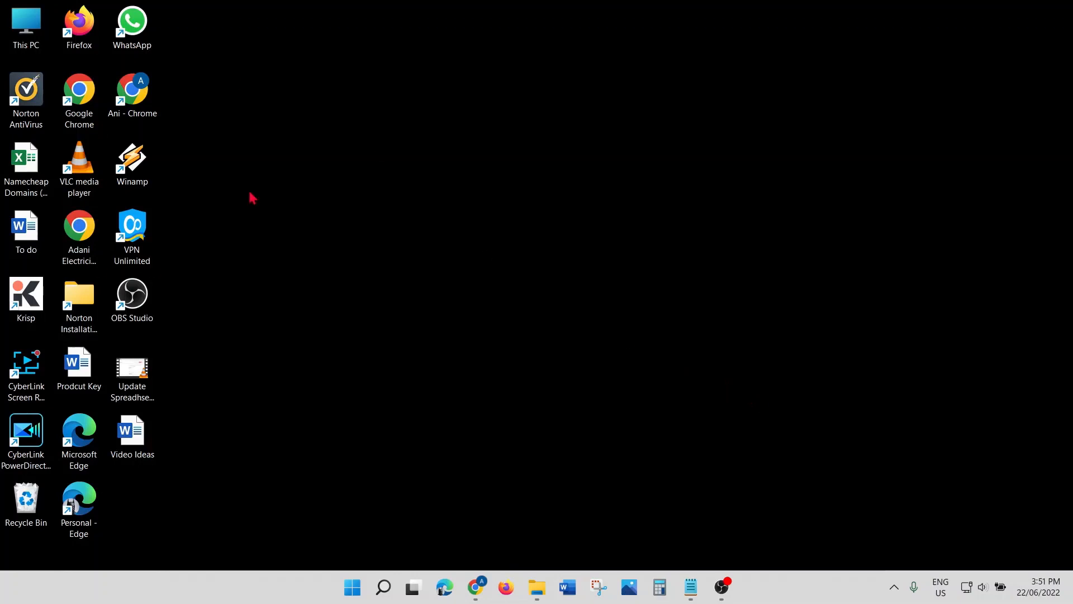
Step: Hide the desktop icons once more and restore the Notepad window from the taskbar
{"action": "right_click", "coordinate": [403, 246]}
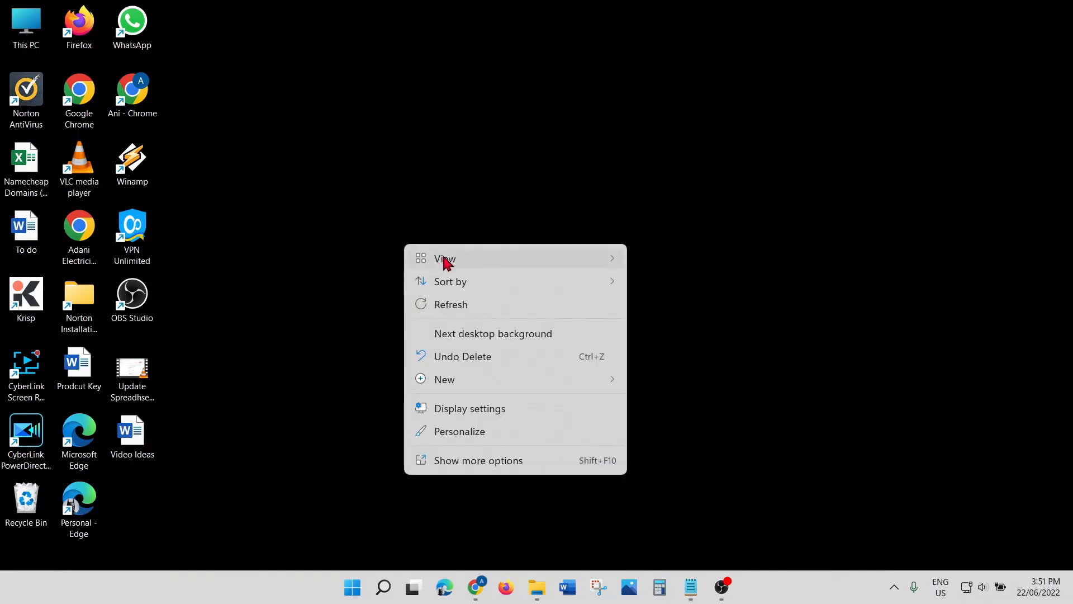
{"action": "mouse_move", "coordinate": [446, 263]}
{"action": "left_click", "coordinate": [693, 382]}
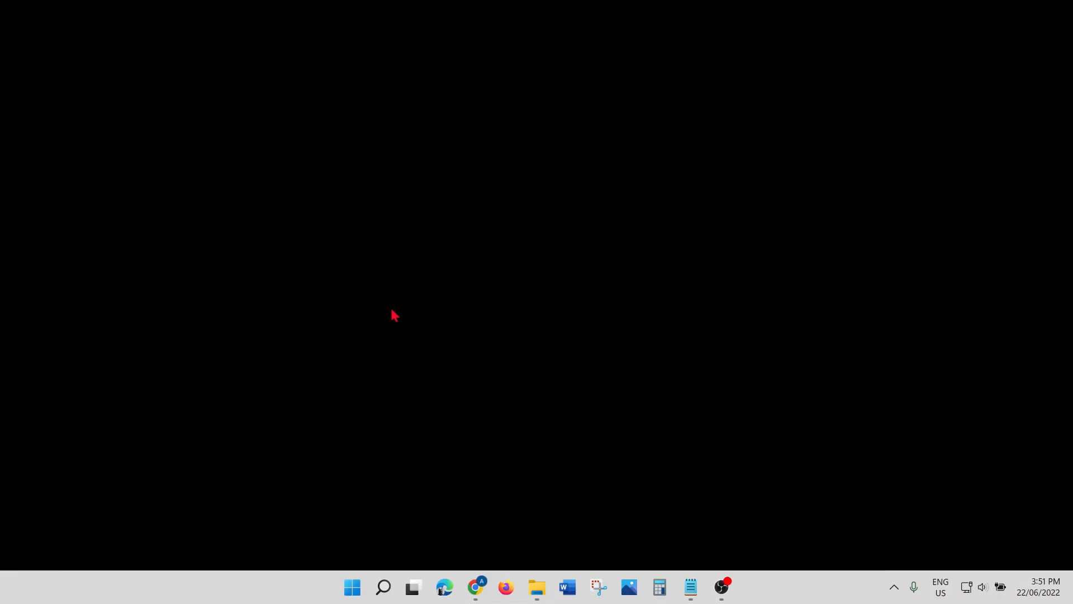
{"action": "left_click", "coordinate": [691, 590]}
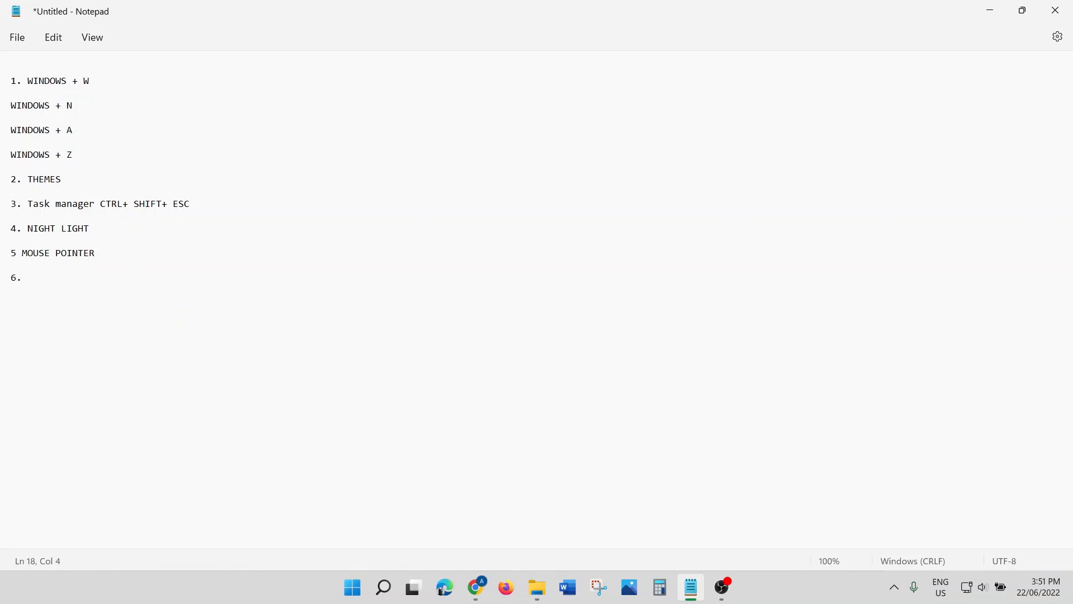
Step: Complete item 6 as 'HIDE DESKTOP ICONS', inserting the missing 'H' and 'DESKTOP'
{"action": "type", "text": "IDE ICONS"}
{"action": "left_click", "coordinate": [28, 279]}
{"action": "type", "text": "HIDE DESKTOP ICONS"}
{"action": "left_click", "coordinate": [144, 277]}
Step: Add item '7. EMOJI PICKER WINDOWS + ;' and bring up the emoji picker with Win+;
{"action": "key", "text": "Return"}
{"action": "key", "text": "Return"}
{"action": "type", "text": "7"}
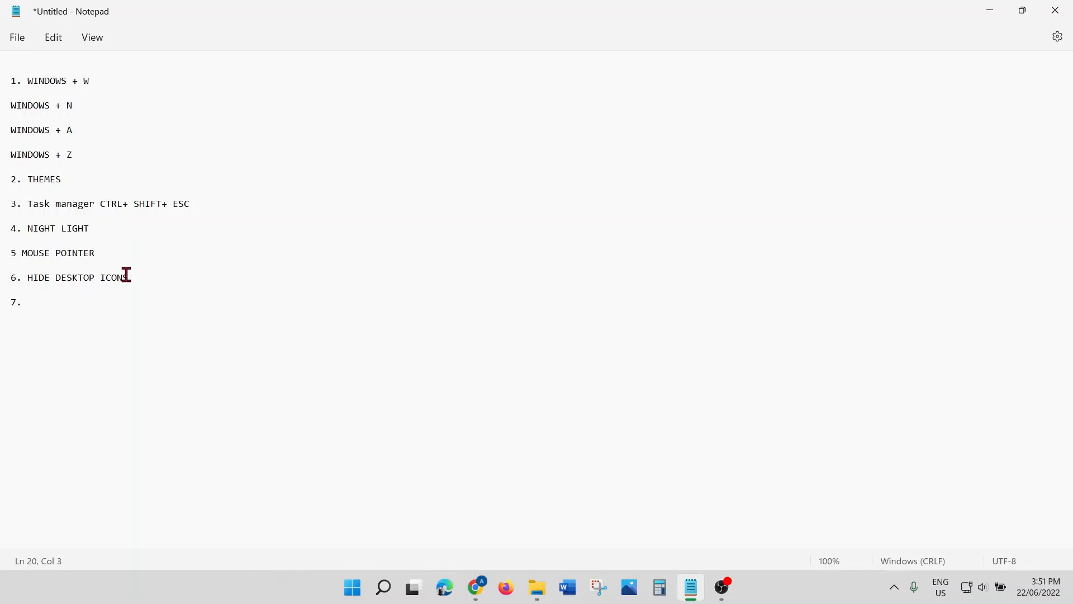
{"action": "type", "text": ". EMOJI PICKER"}
{"action": "type", "text": "WINDOWS + ;"}
{"action": "key", "text": "super+semicolon"}
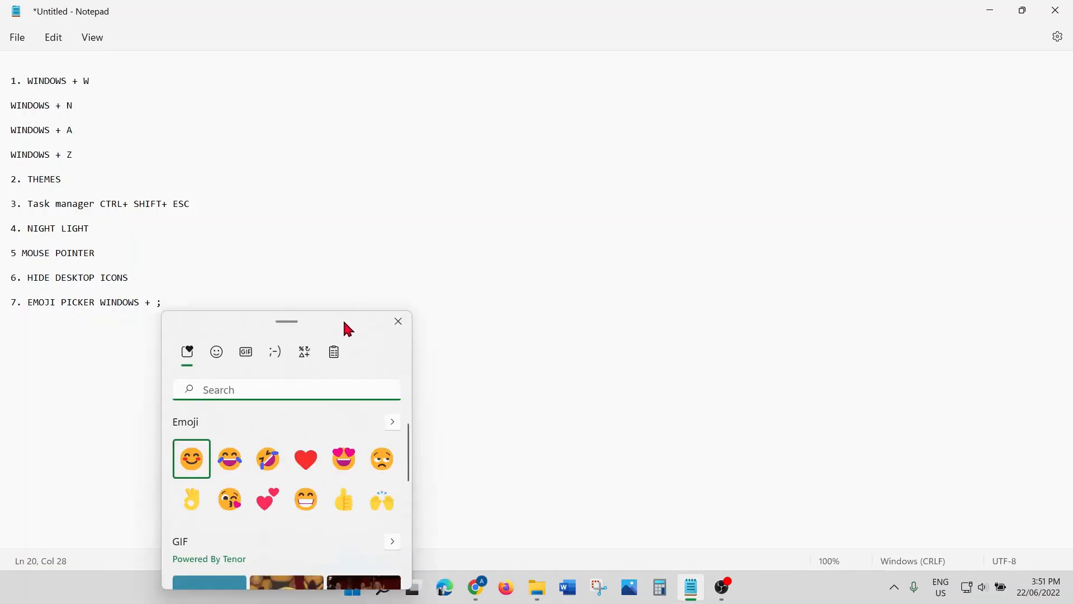
Step: Move the emoji picker beside the list, scroll through its sections, close it, and start a new line
{"action": "left_click_drag", "start_coordinate": [344, 319], "coordinate": [419, 134]}
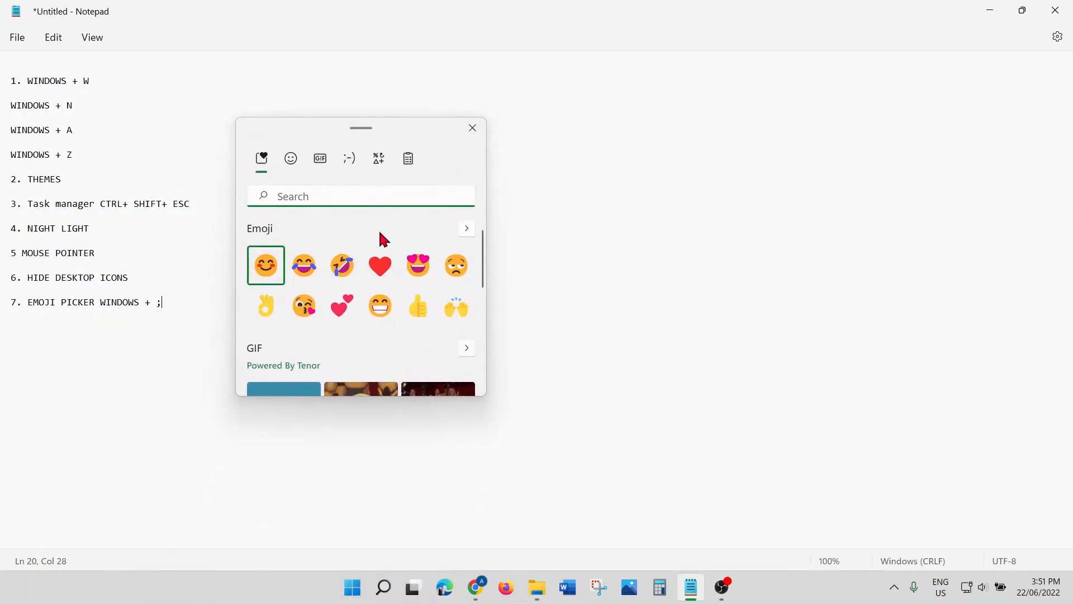
{"action": "scroll", "coordinate": [378, 227], "scroll_direction": "down", "scroll_amount": 2}
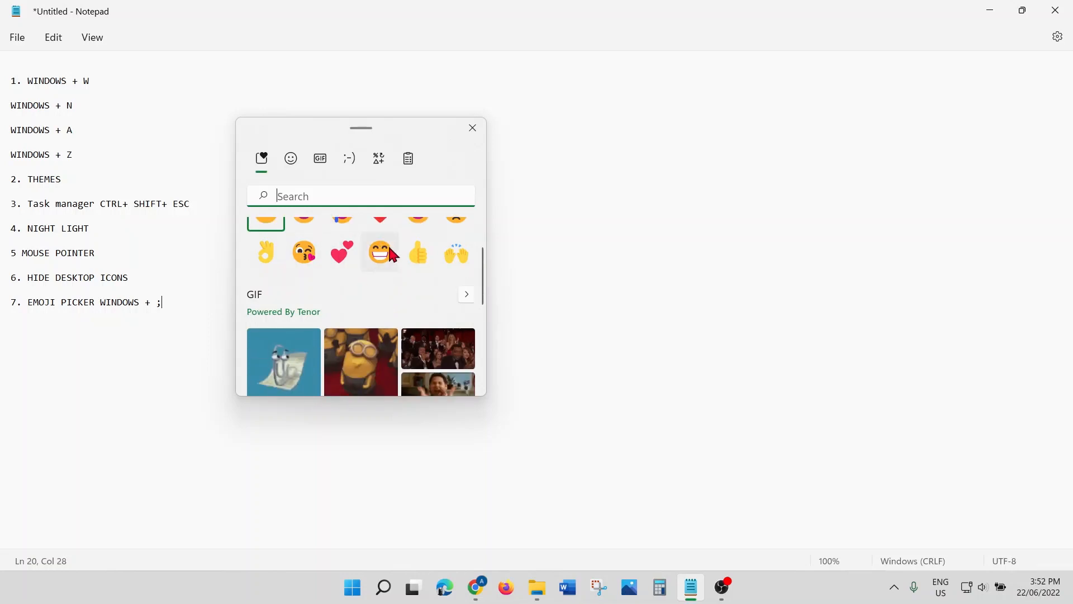
{"action": "scroll", "coordinate": [346, 325], "scroll_direction": "down", "scroll_amount": 1}
{"action": "scroll", "coordinate": [337, 343], "scroll_direction": "down", "scroll_amount": 7}
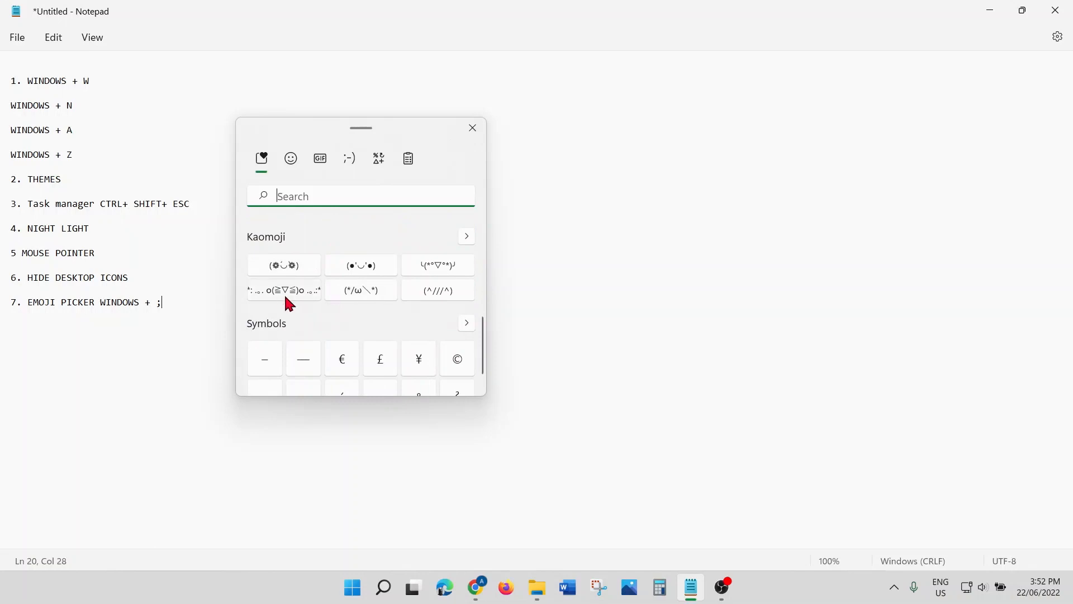
{"action": "scroll", "coordinate": [286, 302], "scroll_direction": "down", "scroll_amount": 1}
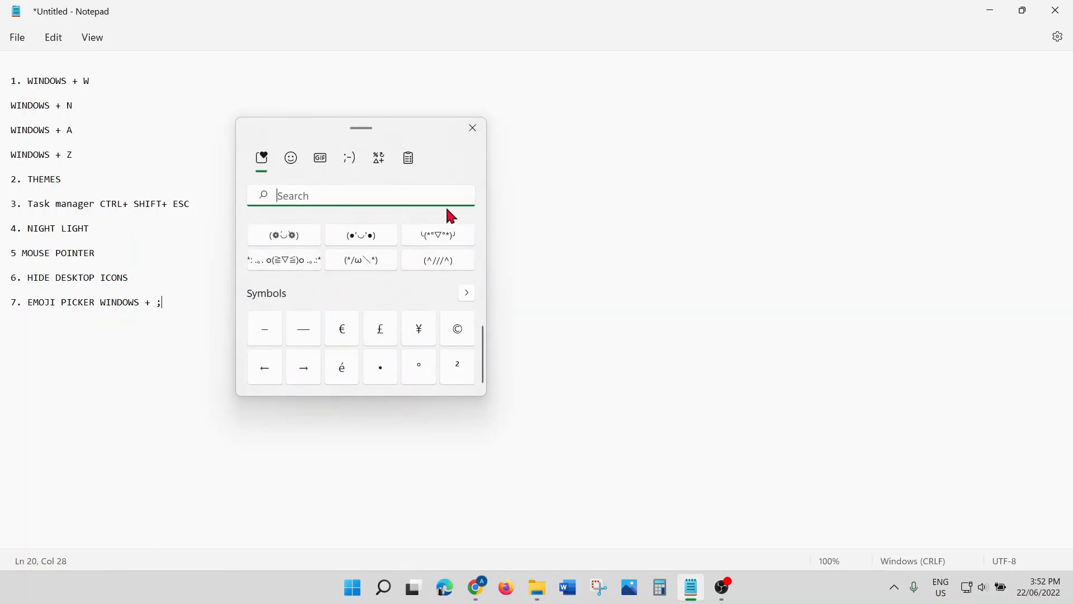
{"action": "left_click", "coordinate": [473, 128]}
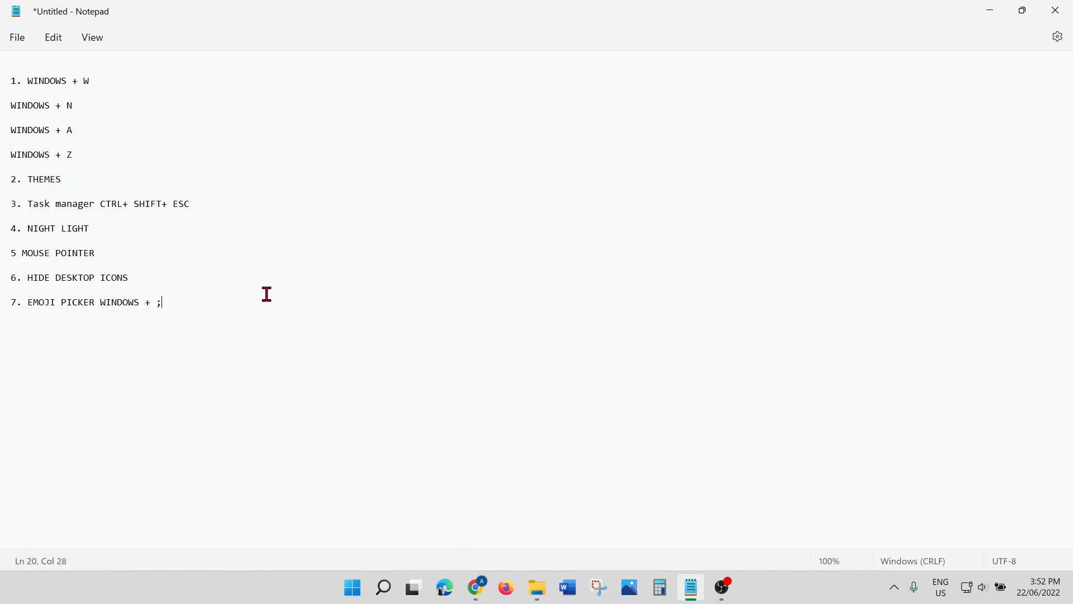
{"action": "key", "text": "Return"}
{"action": "key", "text": "Return"}
Step: Type '8. COPY MULTIPLE', copy the '1. WINDOWS + W' line, and show clipboard history with Win+V
{"action": "type", "text": "8."}
{"action": "type", "text": "COPY MULTIPLE"}
{"action": "left_click_drag", "start_coordinate": [103, 81], "coordinate": [11, 80]}
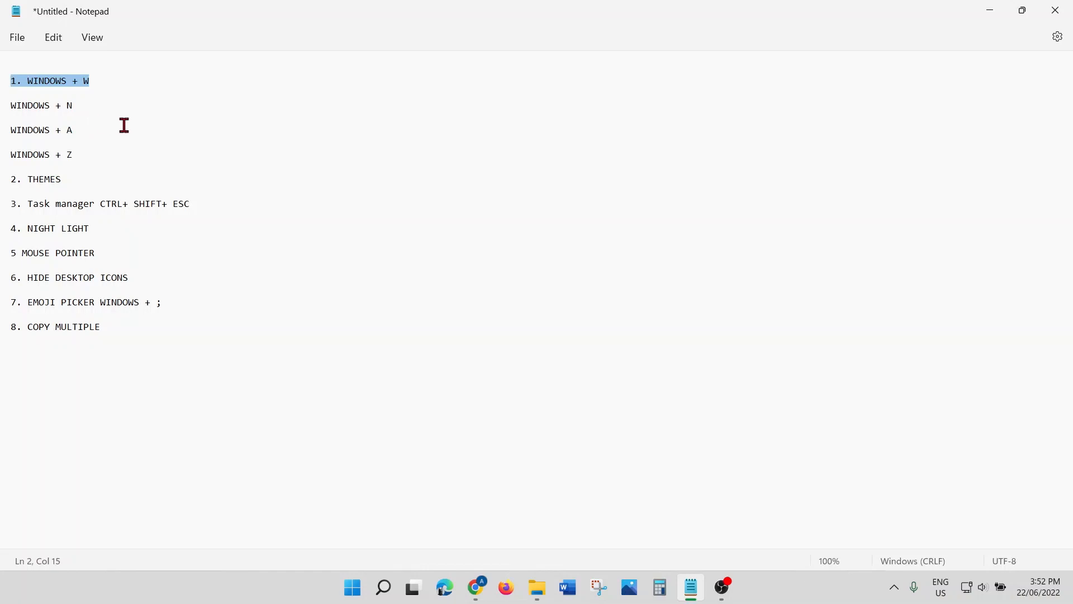
{"action": "key", "text": "super+v"}
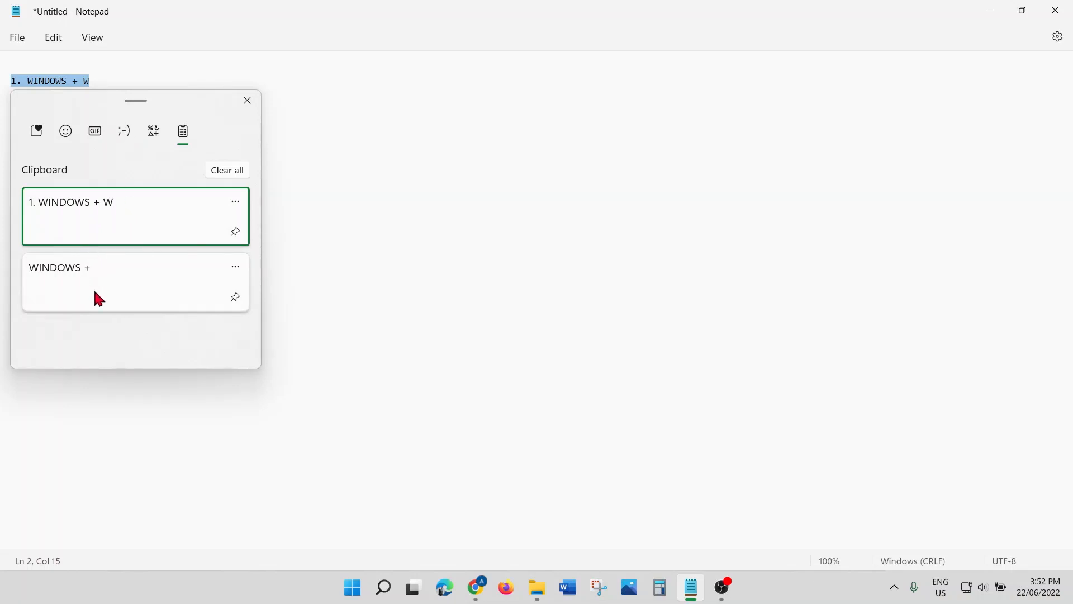
Step: Copy the 'WINDOWS + N' line, confirm it tops clipboard history, then dismiss the history panel
{"action": "left_click_drag", "start_coordinate": [192, 105], "coordinate": [552, 101]}
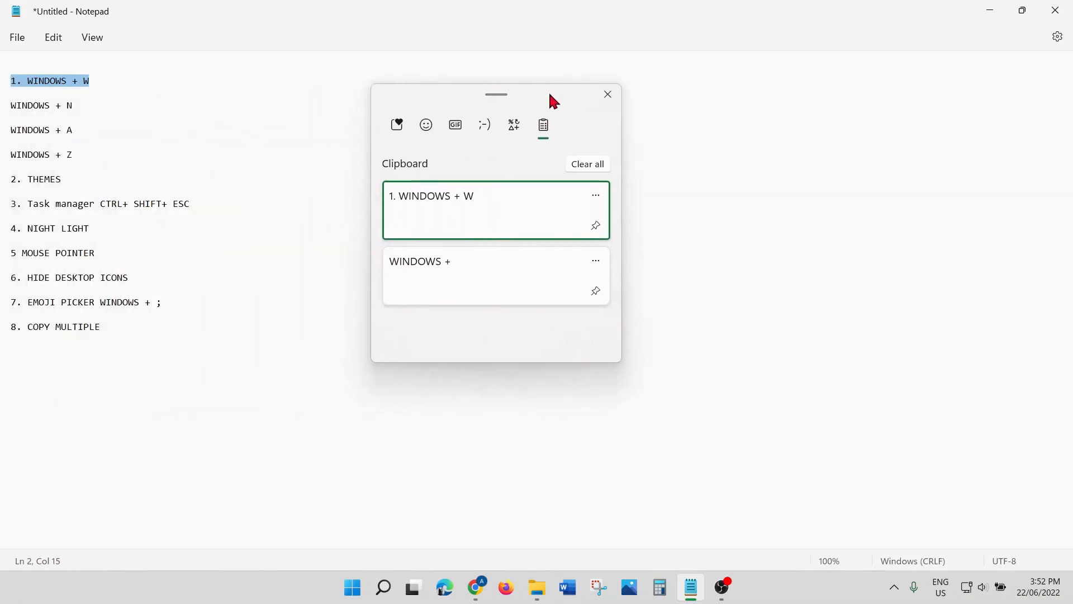
{"action": "left_click", "coordinate": [32, 105]}
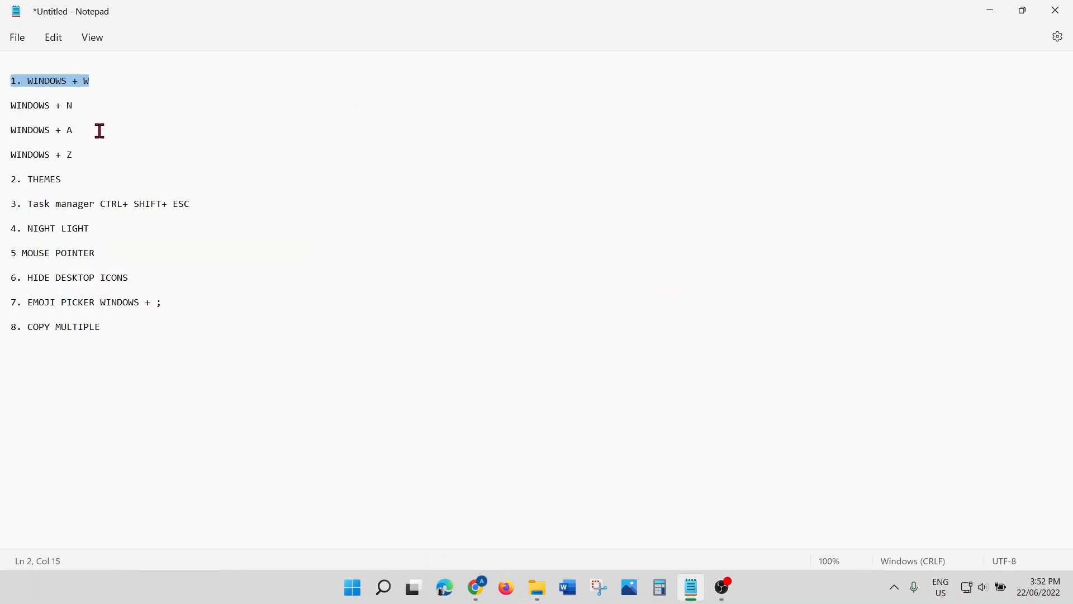
{"action": "left_click_drag", "start_coordinate": [75, 109], "coordinate": [3, 106]}
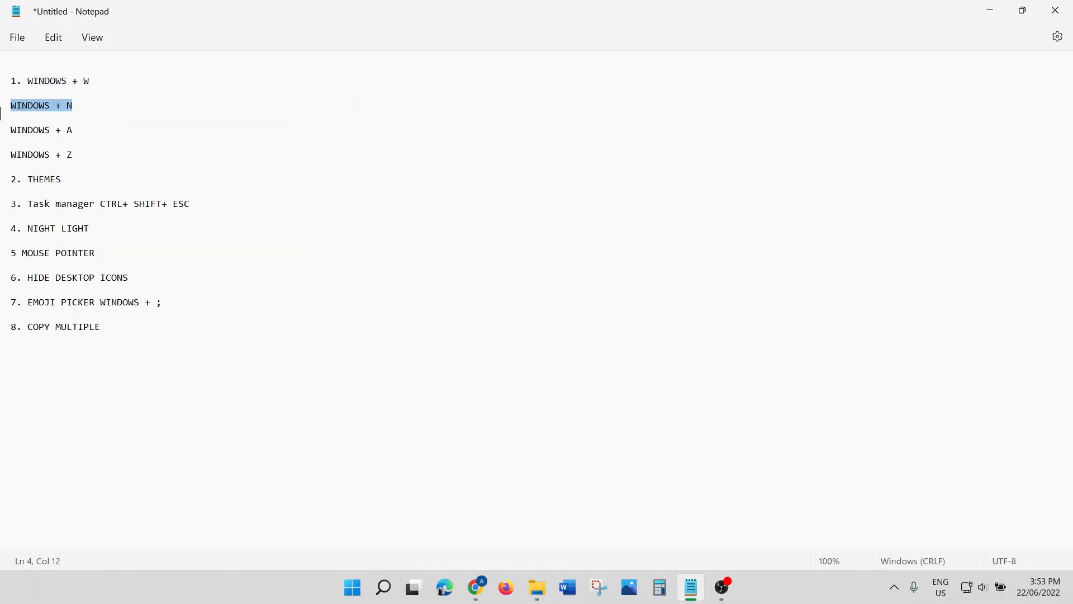
{"action": "key", "text": "ctrl+c"}
{"action": "key", "text": "super+v"}
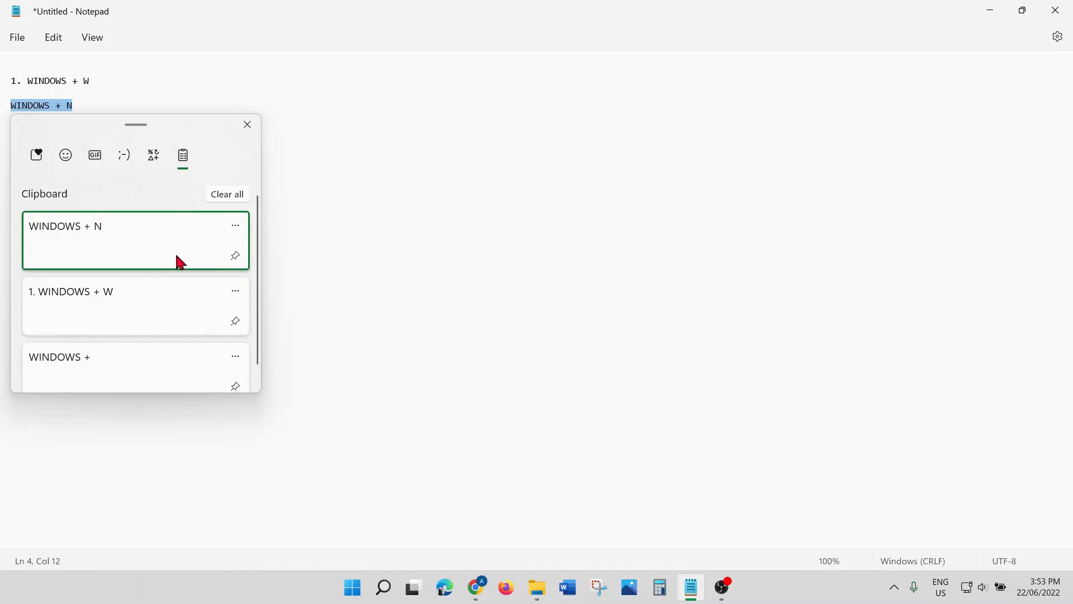
{"action": "left_click_drag", "start_coordinate": [194, 124], "coordinate": [482, 119]}
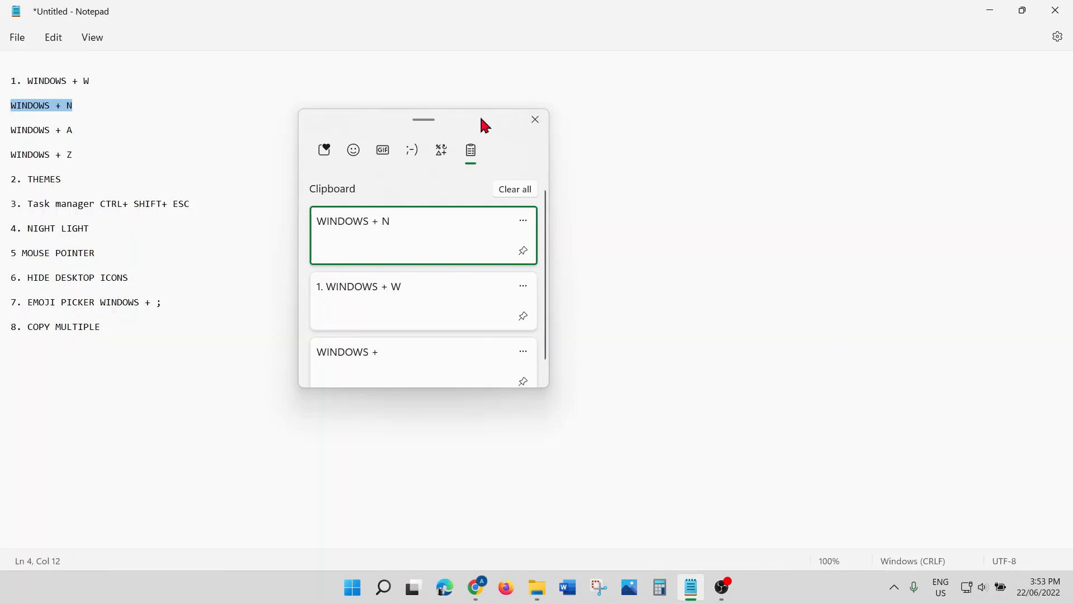
{"action": "left_click", "coordinate": [535, 120]}
{"action": "left_click", "coordinate": [110, 329]}
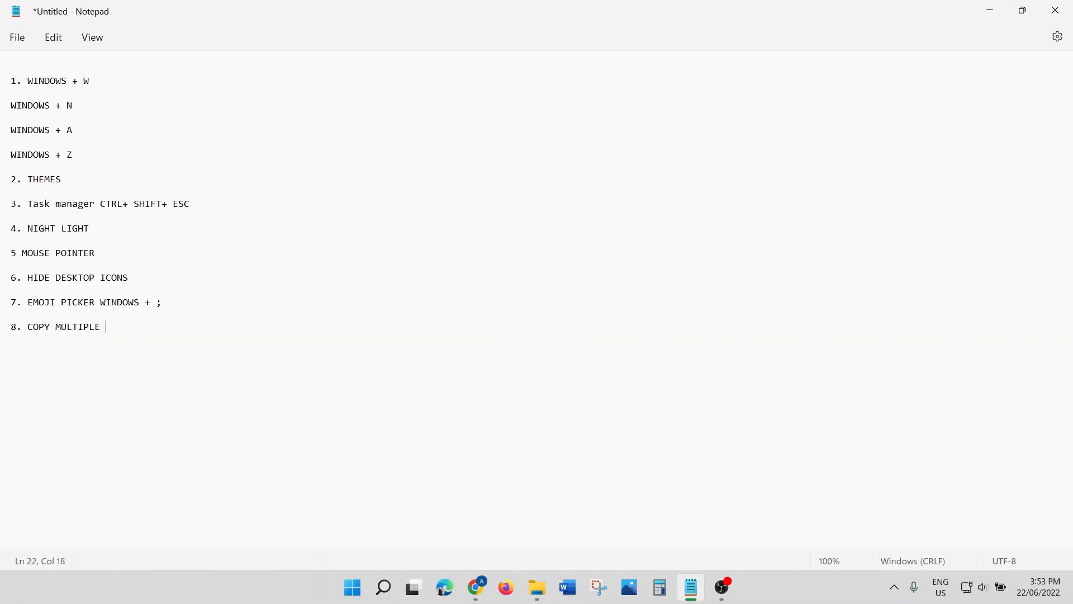
Step: Finish item 8 as 'COPY MULTIPLE (WINDOWS + V)', correcting the N to V, and begin a '9.' line
{"action": "type", "text": "WINDOWS + N"}
{"action": "key", "text": "BackSpace"}
{"action": "type", "text": "V)"}
{"action": "left_click", "coordinate": [102, 328]}
{"action": "type", "text": "("}
{"action": "left_click", "coordinate": [207, 331]}
{"action": "key", "text": "Return"}
{"action": "key", "text": "Return"}
{"action": "type", "text": "9."}
{"action": "mouse_move", "coordinate": [373, 595]}
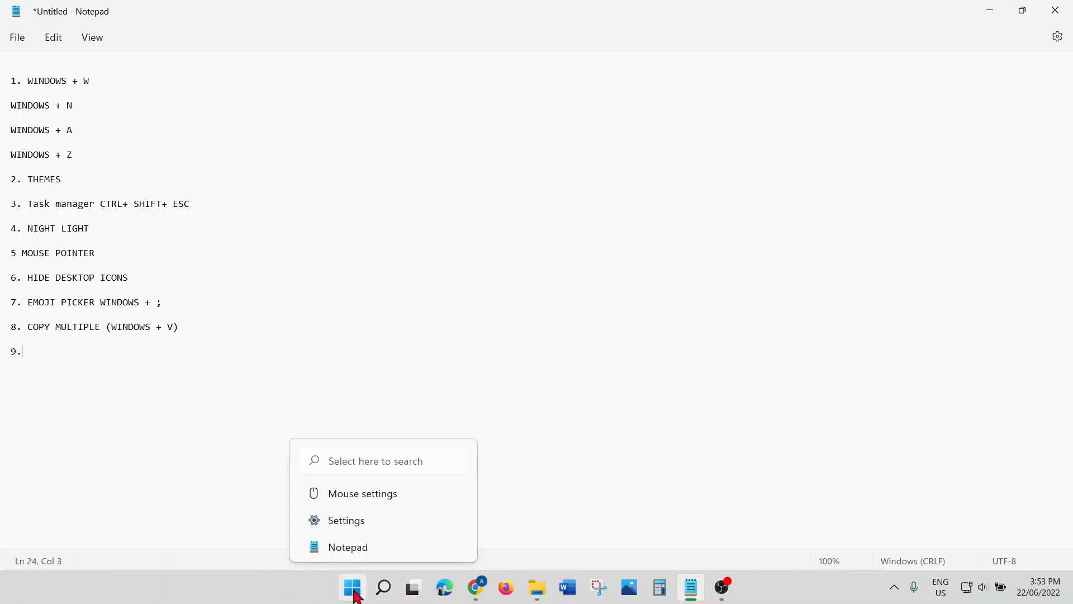
{"action": "left_click", "coordinate": [355, 594]}
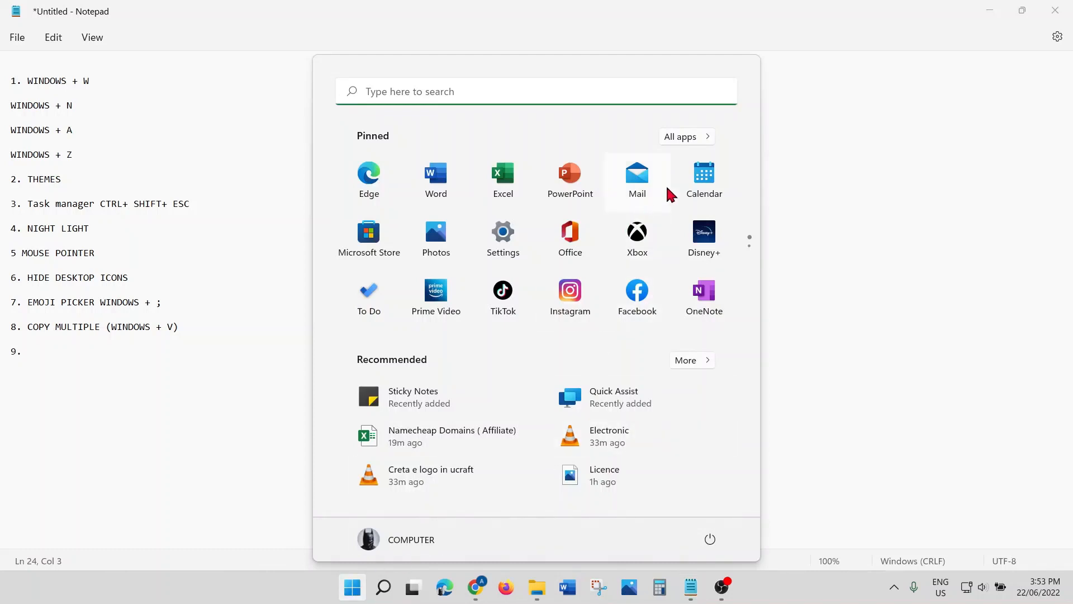
{"action": "left_click", "coordinate": [686, 140]}
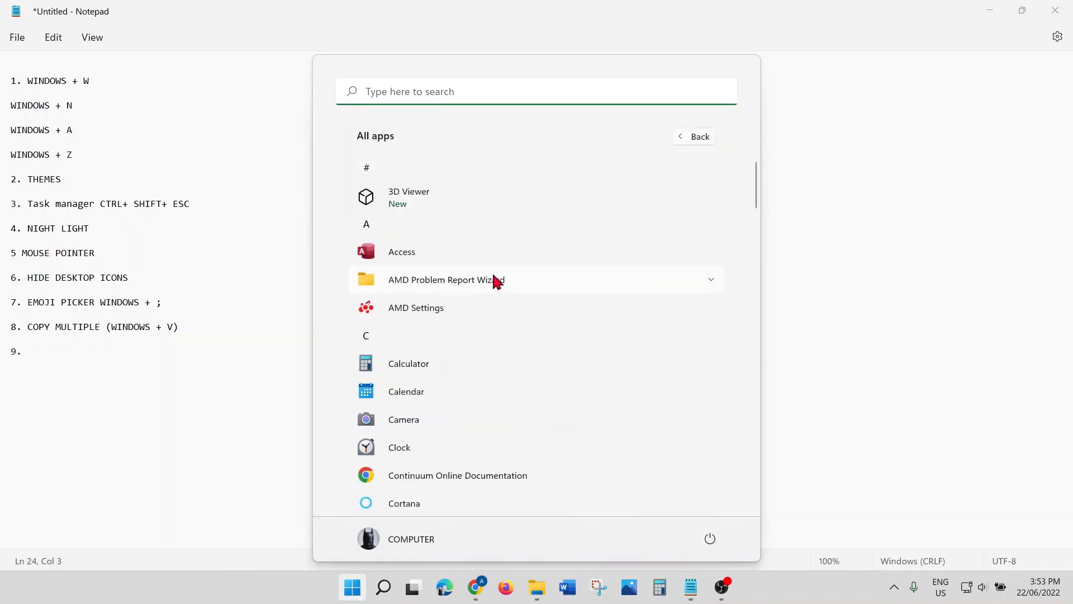
{"action": "scroll", "coordinate": [497, 279], "scroll_direction": "down", "scroll_amount": 10}
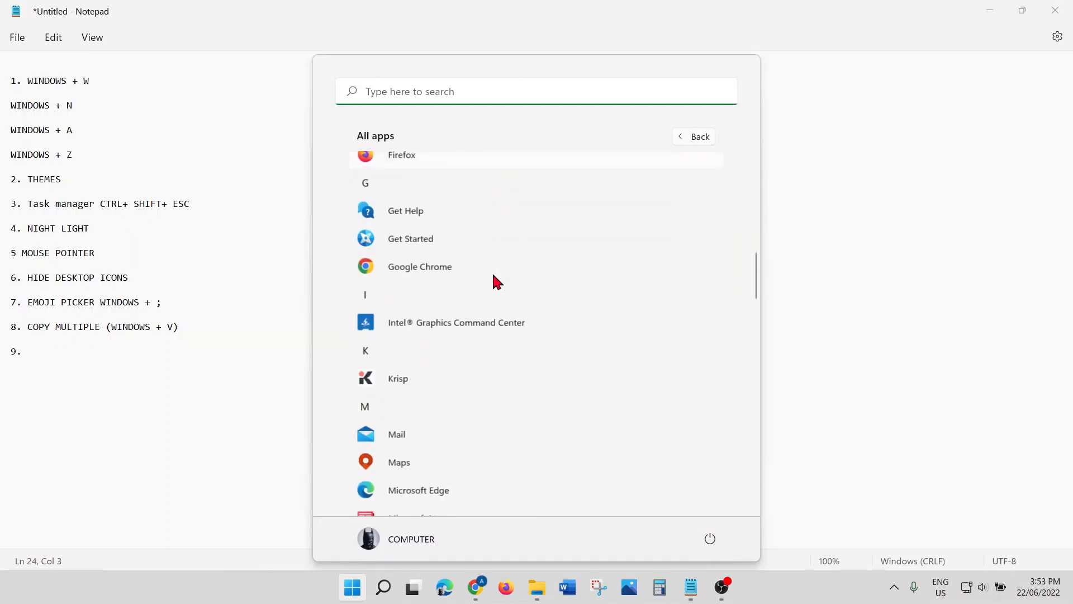
{"action": "scroll", "coordinate": [496, 280], "scroll_direction": "down", "scroll_amount": 15}
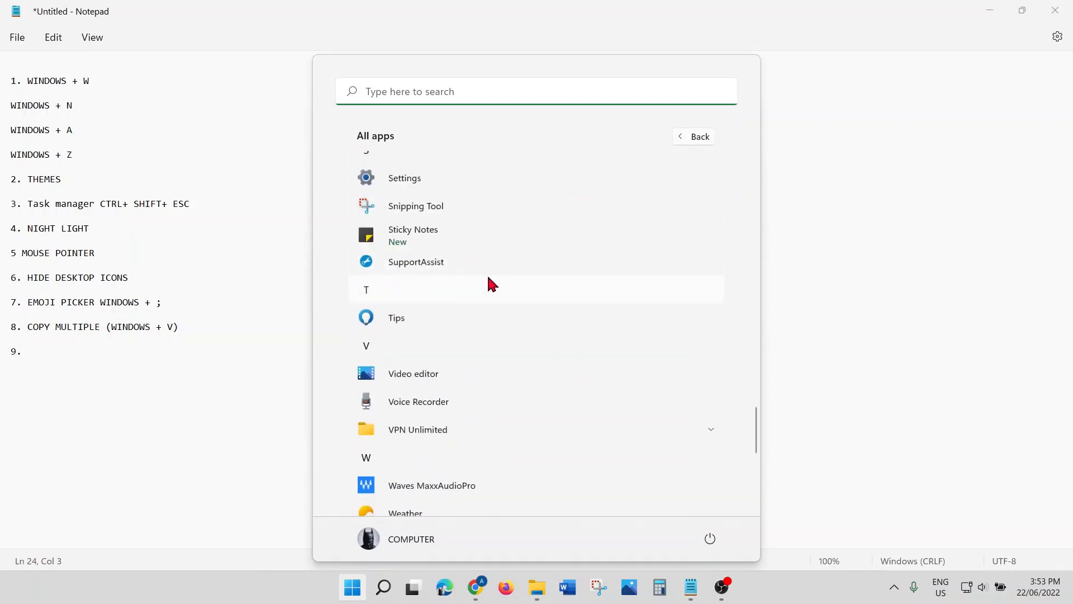
{"action": "scroll", "coordinate": [485, 279], "scroll_direction": "down", "scroll_amount": 5}
{"action": "scroll", "coordinate": [482, 281], "scroll_direction": "up", "scroll_amount": 10}
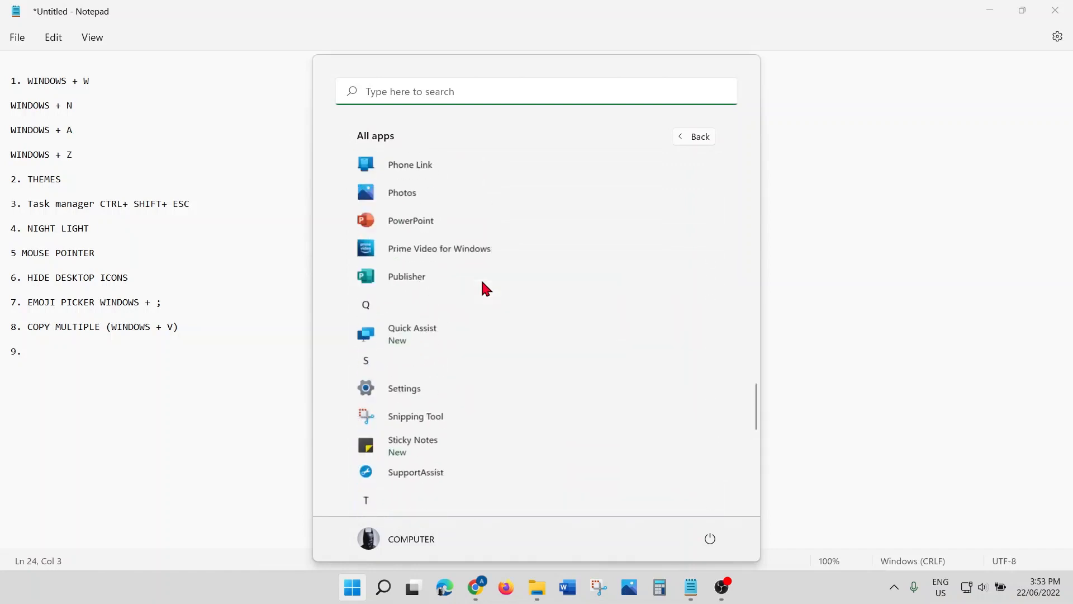
{"action": "scroll", "coordinate": [482, 280], "scroll_direction": "up", "scroll_amount": 15}
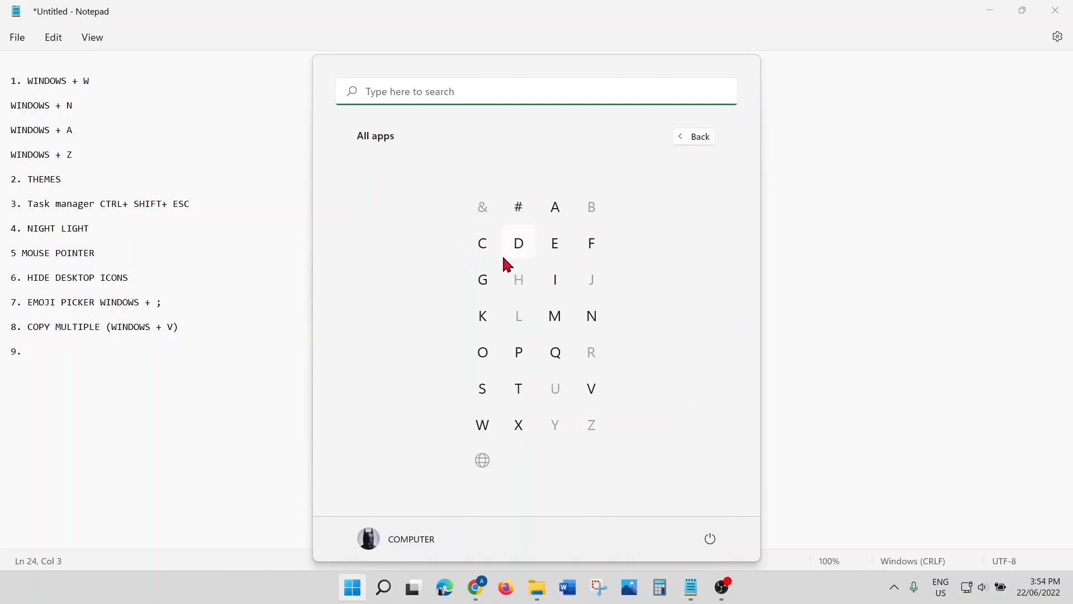
{"action": "left_click", "coordinate": [485, 392]}
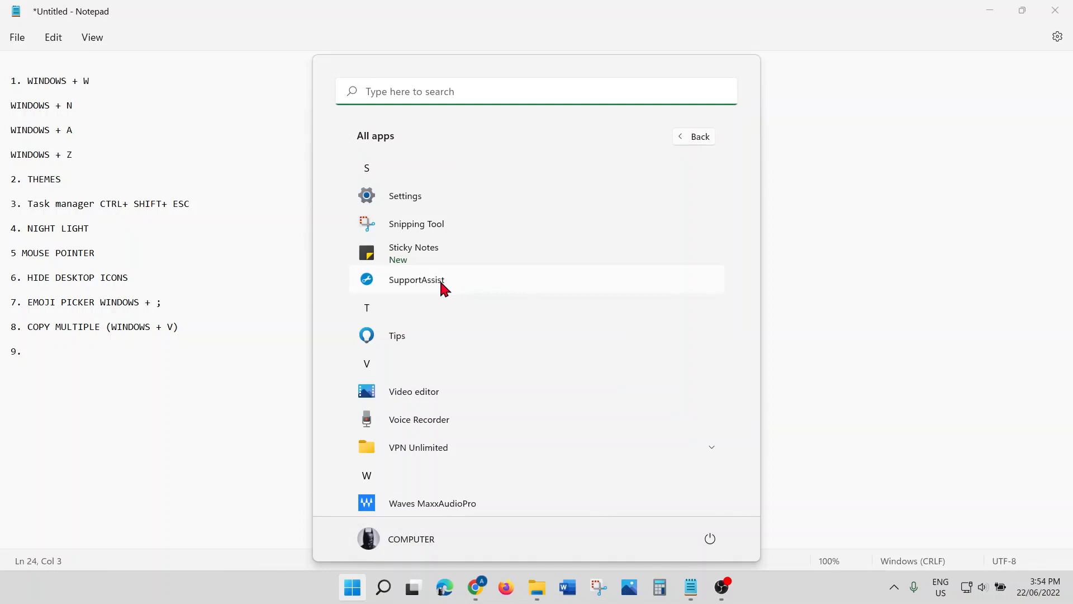
{"action": "left_click", "coordinate": [40, 348]}
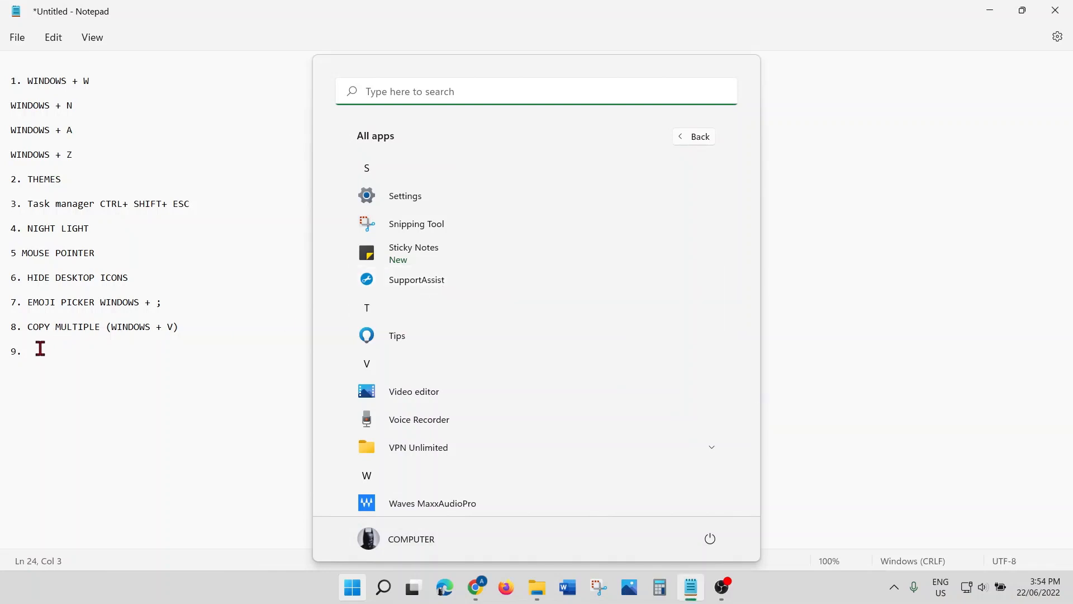
Step: Type 'APPS SHORTCUT' after 9., correcting typos, then add a '10.' line below
{"action": "type", "text": "a"}
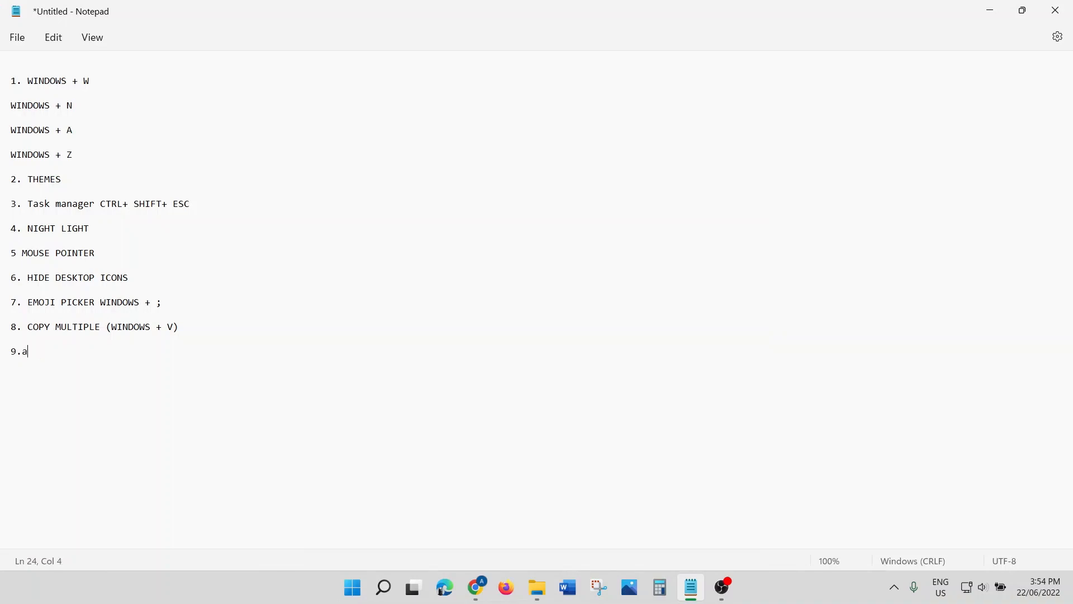
{"action": "key", "text": "BackSpace"}
{"action": "type", "text": "APPS SHOI"}
{"action": "key", "text": "BackSpace"}
{"action": "type", "text": "TCUT"}
{"action": "type", "text": "R"}
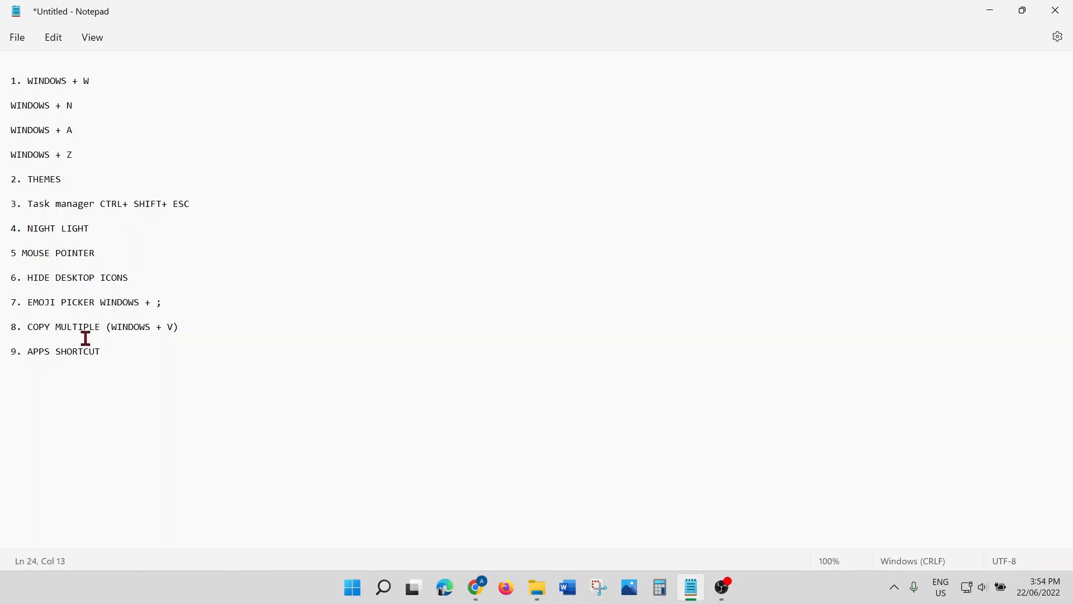
{"action": "left_click", "coordinate": [117, 347]}
{"action": "key", "text": "Return"}
{"action": "key", "text": "Return"}
{"action": "type", "text": "10."}
Step: Launch Snipping Tool by searching SNIP and capture the Notepad tips list area
{"action": "left_click", "coordinate": [385, 590]}
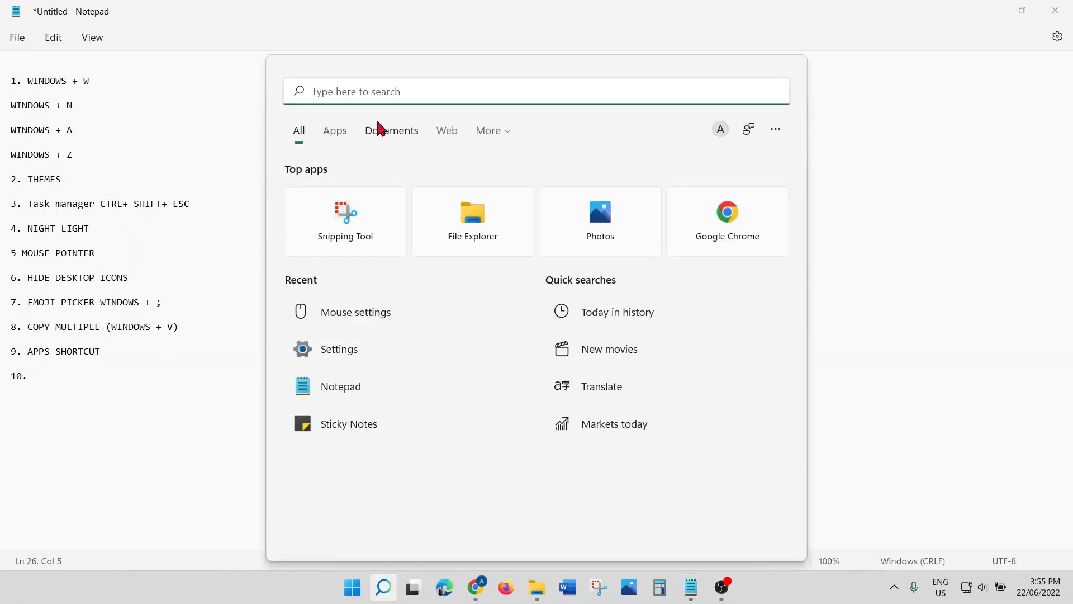
{"action": "type", "text": "SNIP"}
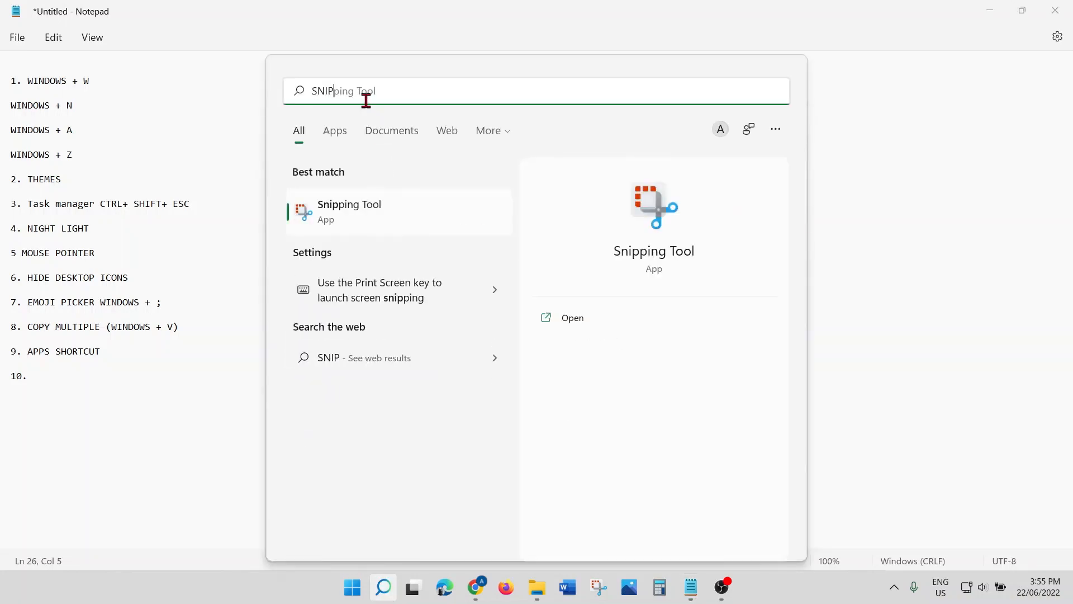
{"action": "left_click", "coordinate": [404, 216]}
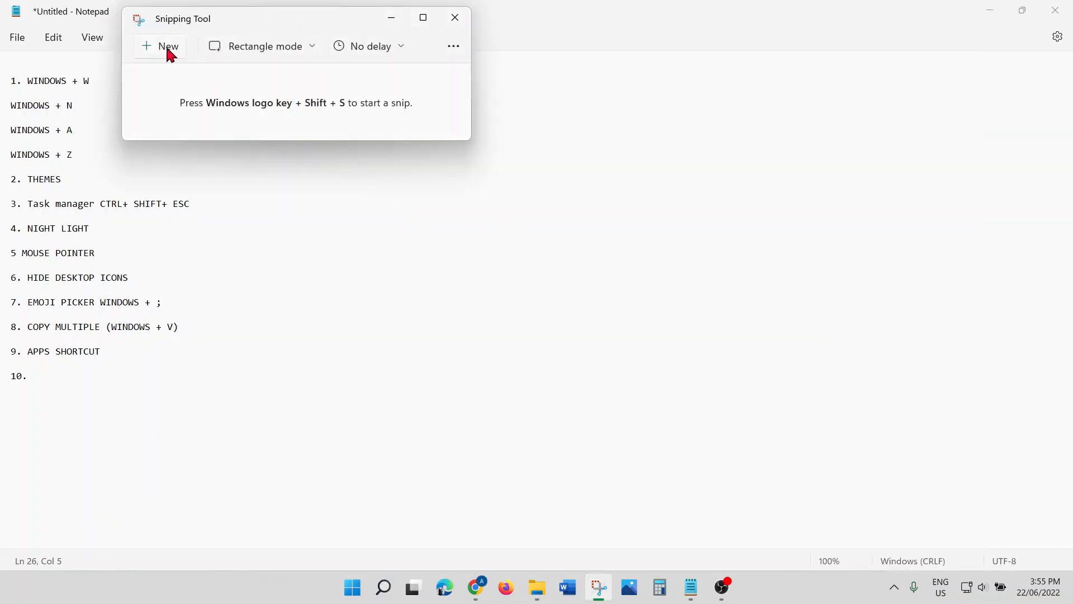
{"action": "left_click", "coordinate": [169, 53]}
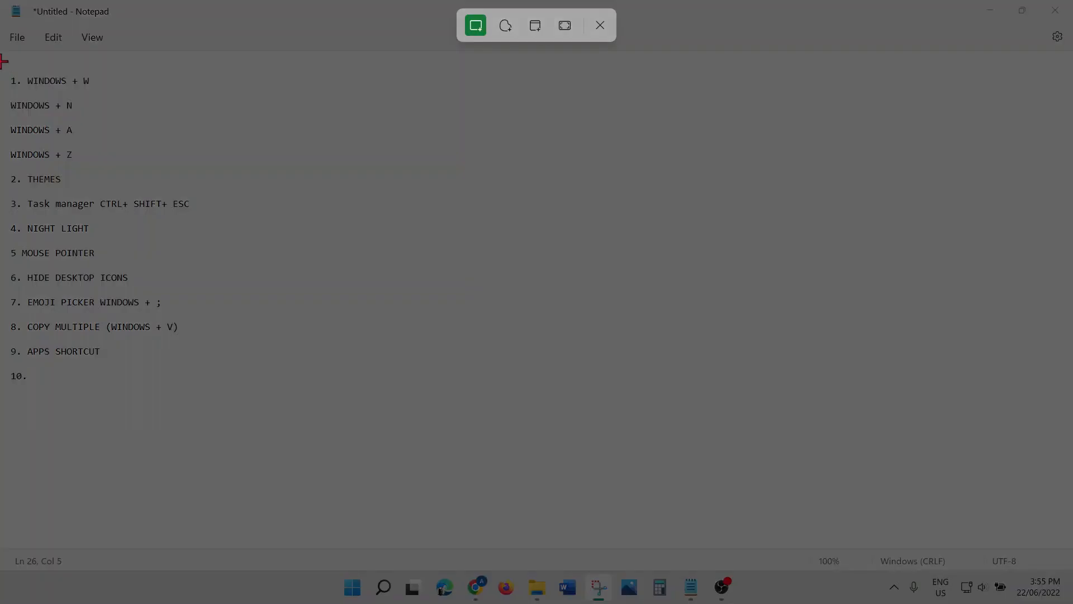
{"action": "left_click_drag", "start_coordinate": [2, 60], "coordinate": [869, 428]}
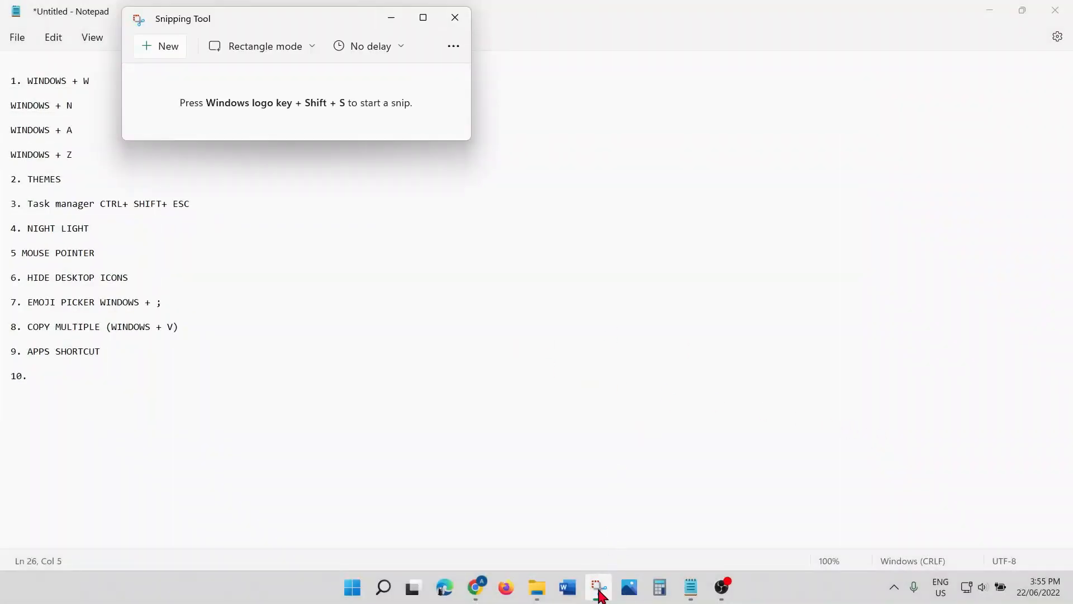
Step: Draw blue pen marks on the capture, then close Snipping Tool
{"action": "left_click", "coordinate": [600, 593]}
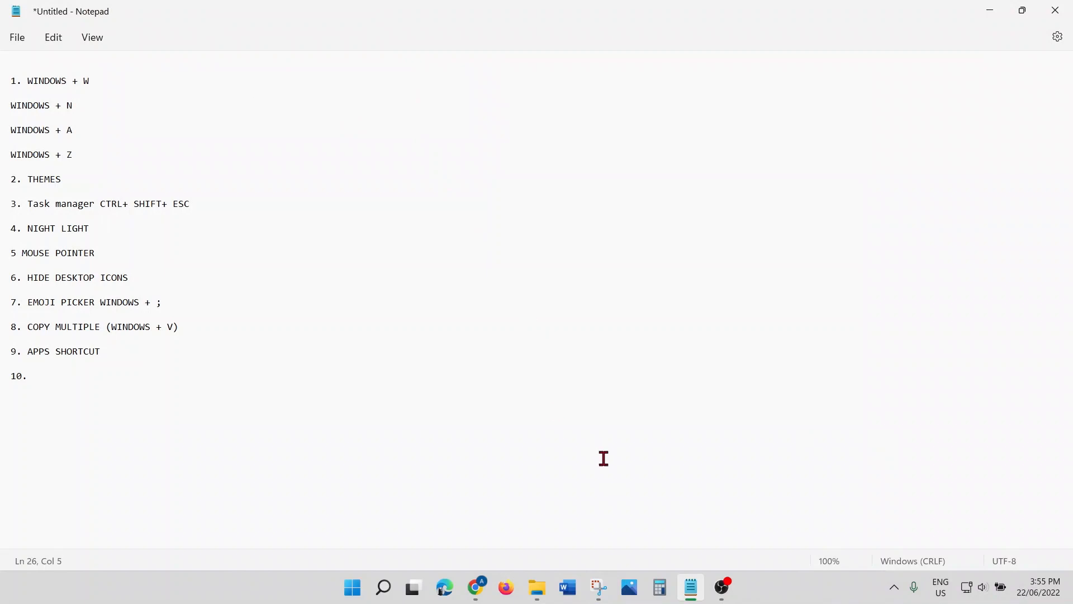
{"action": "left_click", "coordinate": [602, 592]}
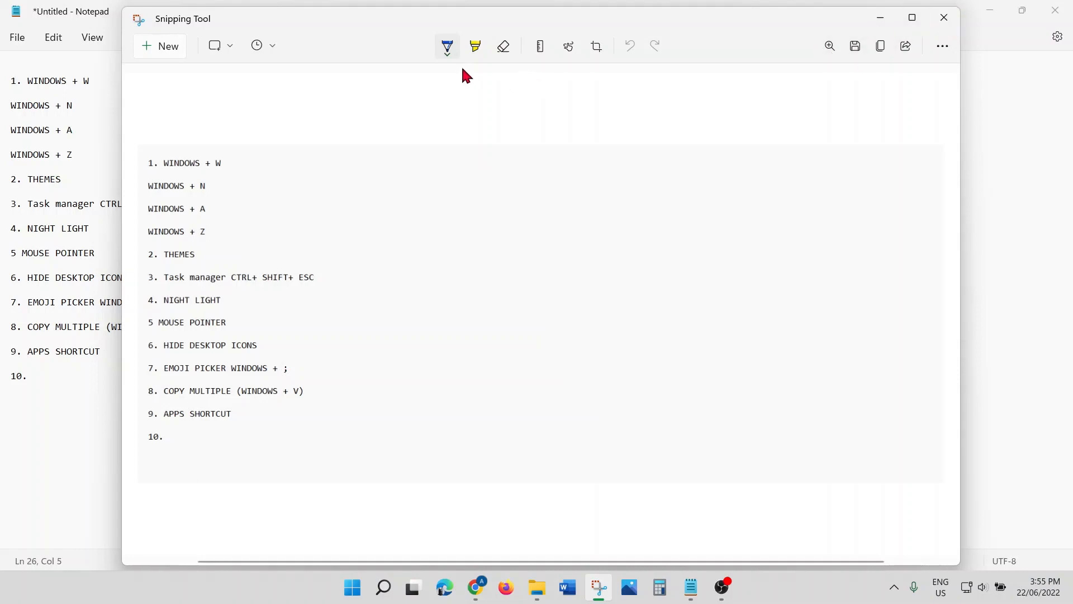
{"action": "left_click_drag", "start_coordinate": [245, 185], "coordinate": [424, 135]}
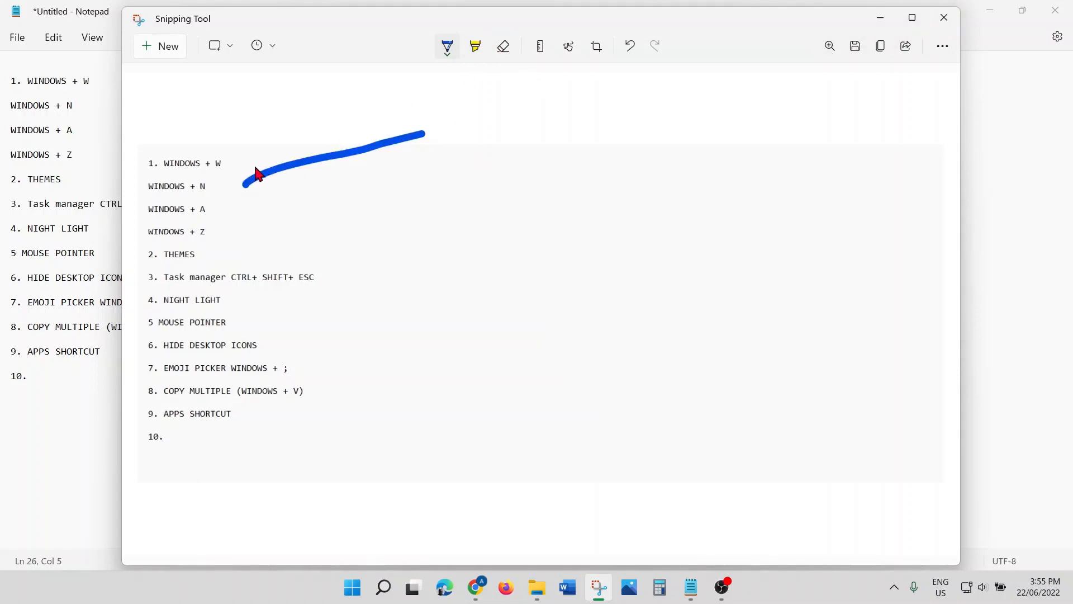
{"action": "mouse_move", "coordinate": [244, 168]}
{"action": "left_mouse_down"}
{"action": "mouse_move", "coordinate": [246, 183]}
{"action": "mouse_move", "coordinate": [285, 195]}
{"action": "left_mouse_up"}
{"action": "left_click", "coordinate": [951, 20]}
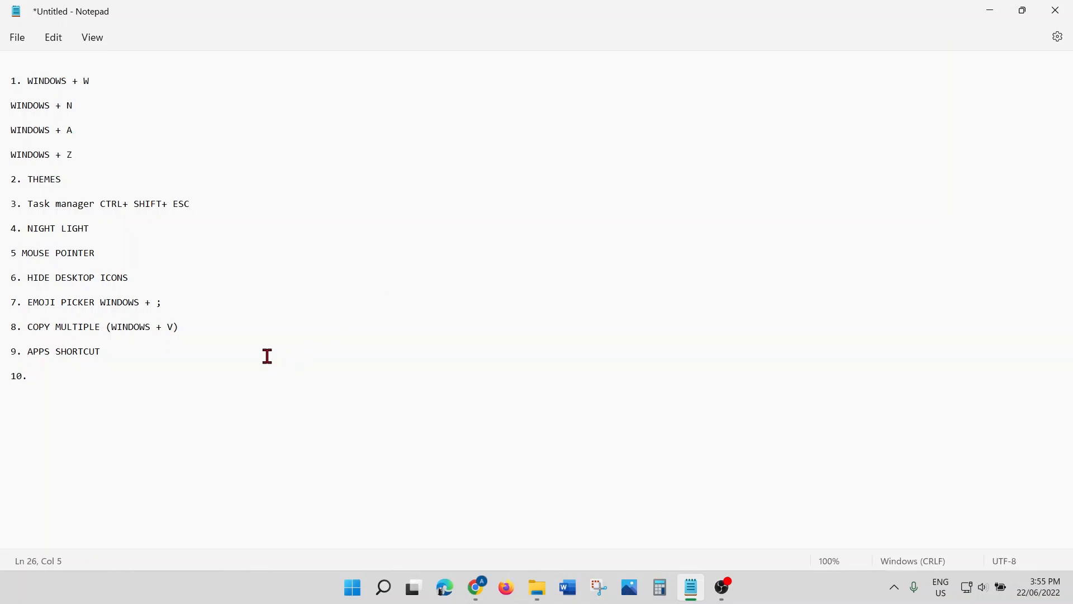
Step: Label tip 10 as SNIP TOOL and launch the Settings app from Windows Search
{"action": "type", "text": "SNIP TOOL"}
{"action": "left_click", "coordinate": [384, 595]}
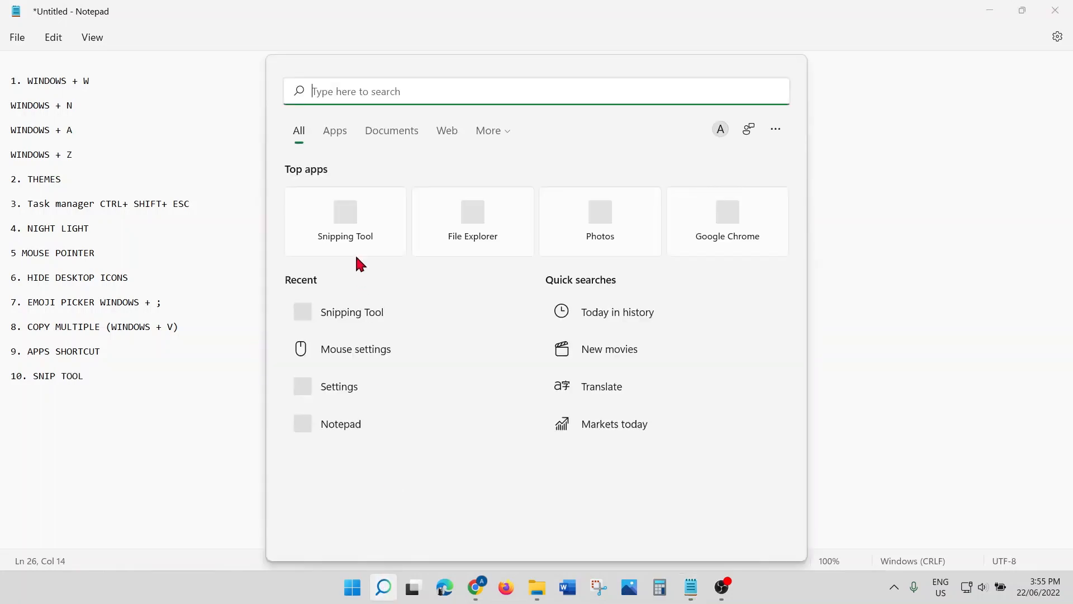
{"action": "type", "text": "SETTINGS"}
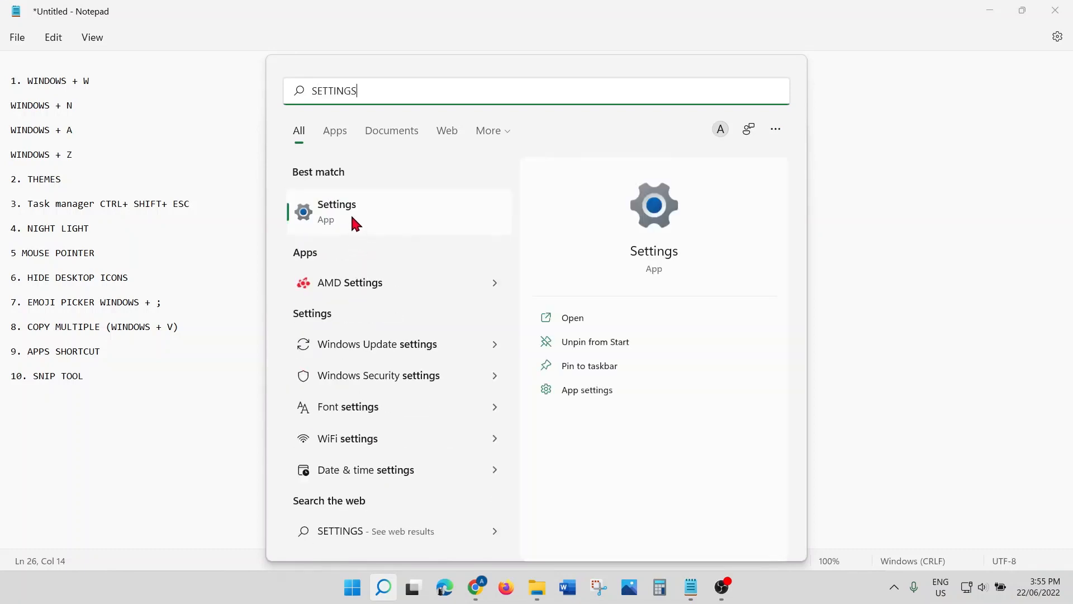
{"action": "left_click", "coordinate": [353, 219]}
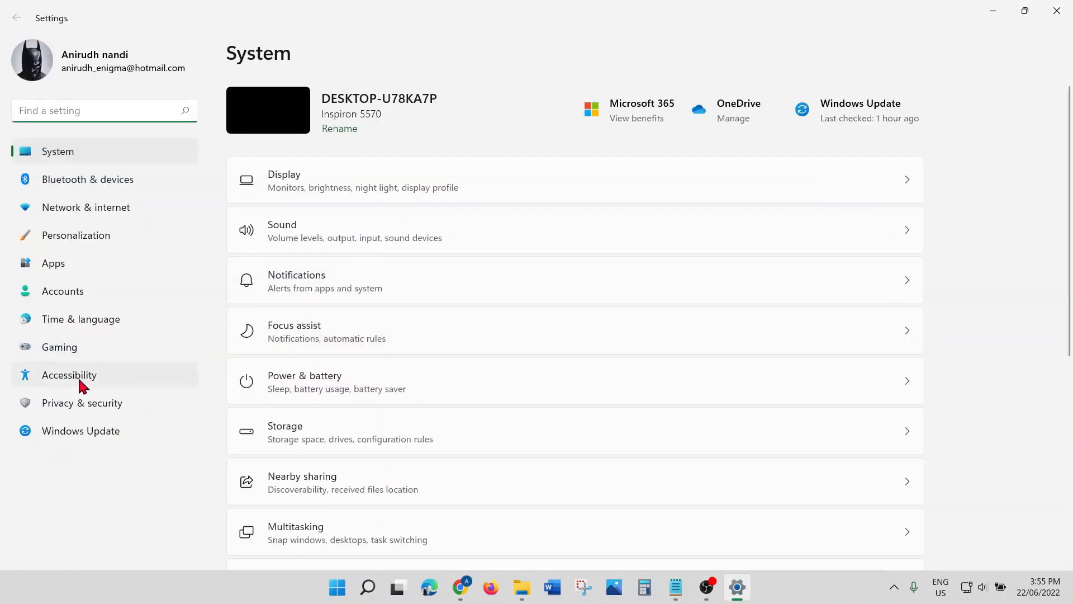
Step: Go to the Accessibility > Keyboard settings page
{"action": "left_click", "coordinate": [82, 386]}
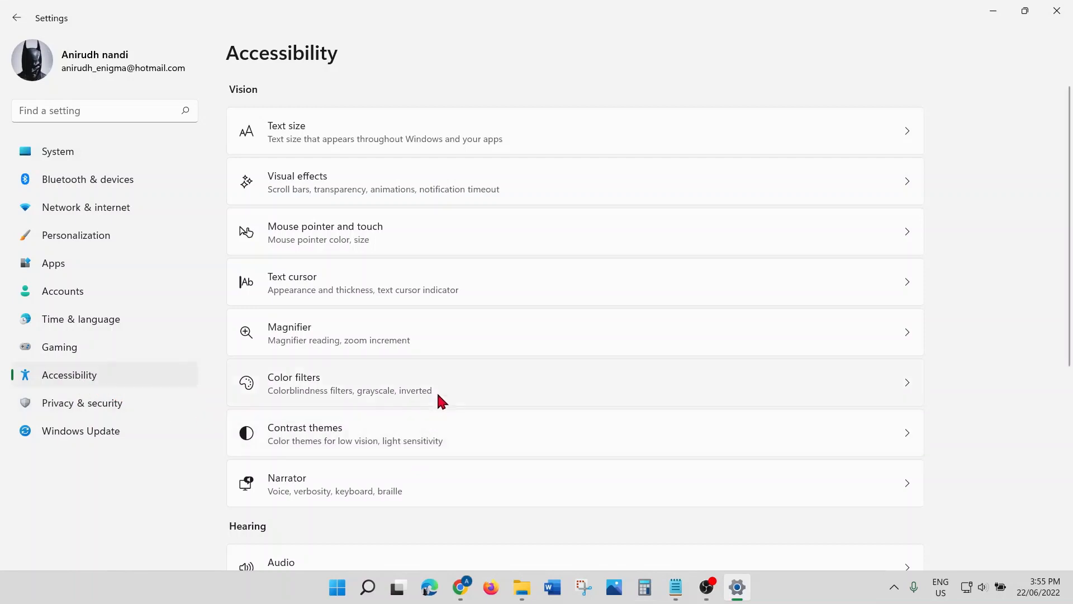
{"action": "scroll", "coordinate": [438, 401], "scroll_direction": "down", "scroll_amount": 1}
{"action": "scroll", "coordinate": [438, 398], "scroll_direction": "down", "scroll_amount": 5}
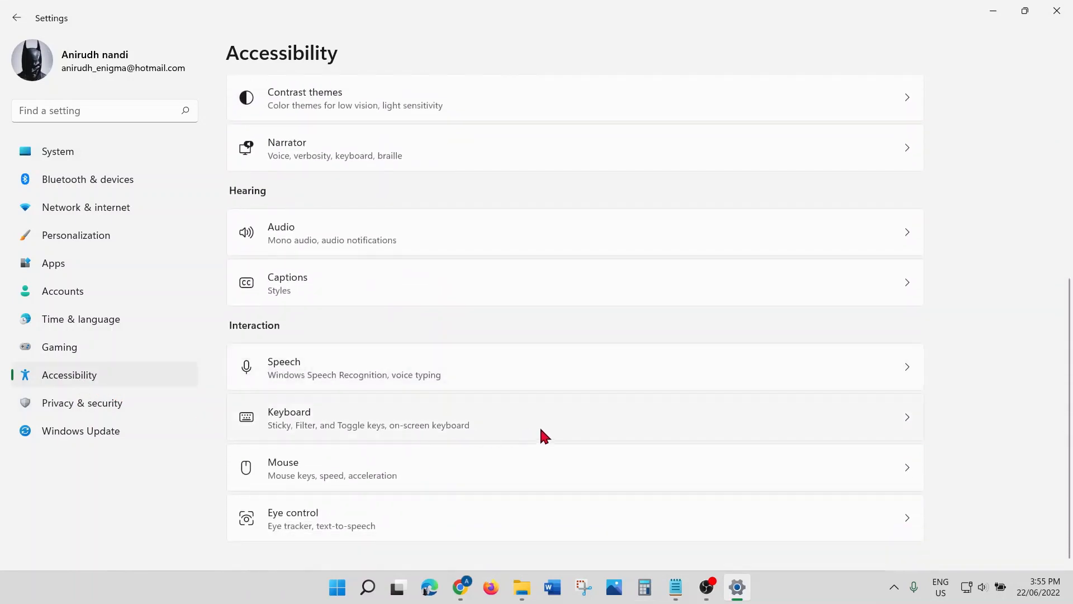
{"action": "left_click", "coordinate": [702, 422]}
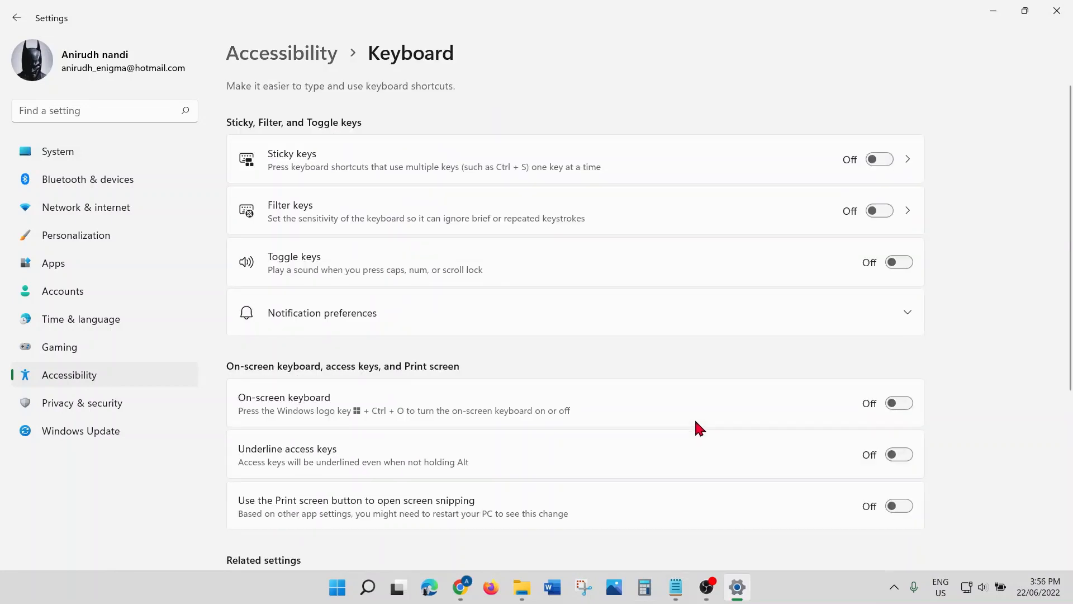
{"action": "scroll", "coordinate": [688, 418], "scroll_direction": "down", "scroll_amount": 3}
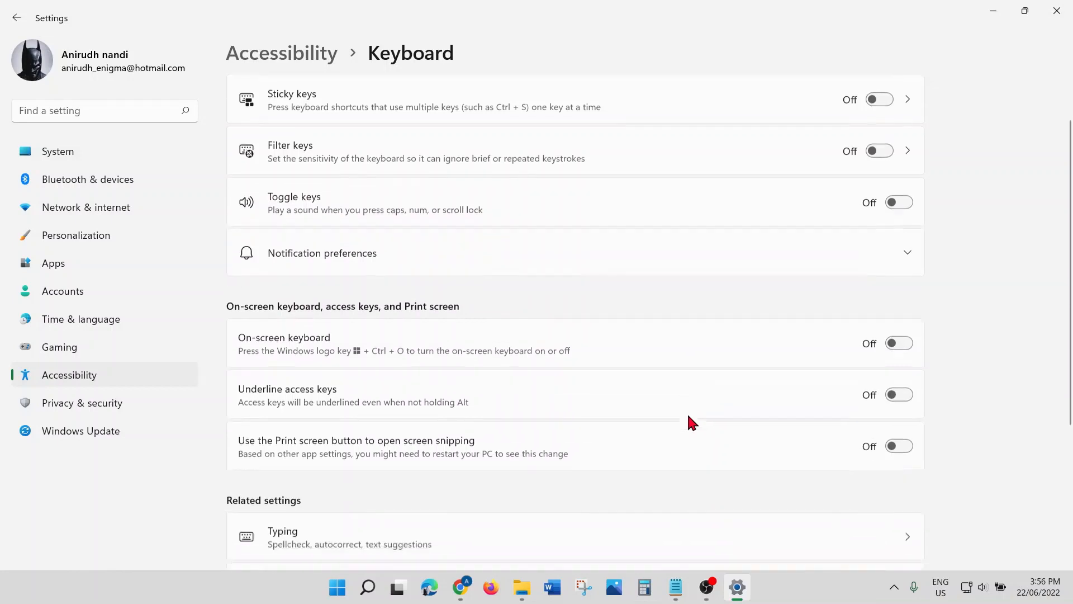
{"action": "scroll", "coordinate": [689, 418], "scroll_direction": "up", "scroll_amount": 2}
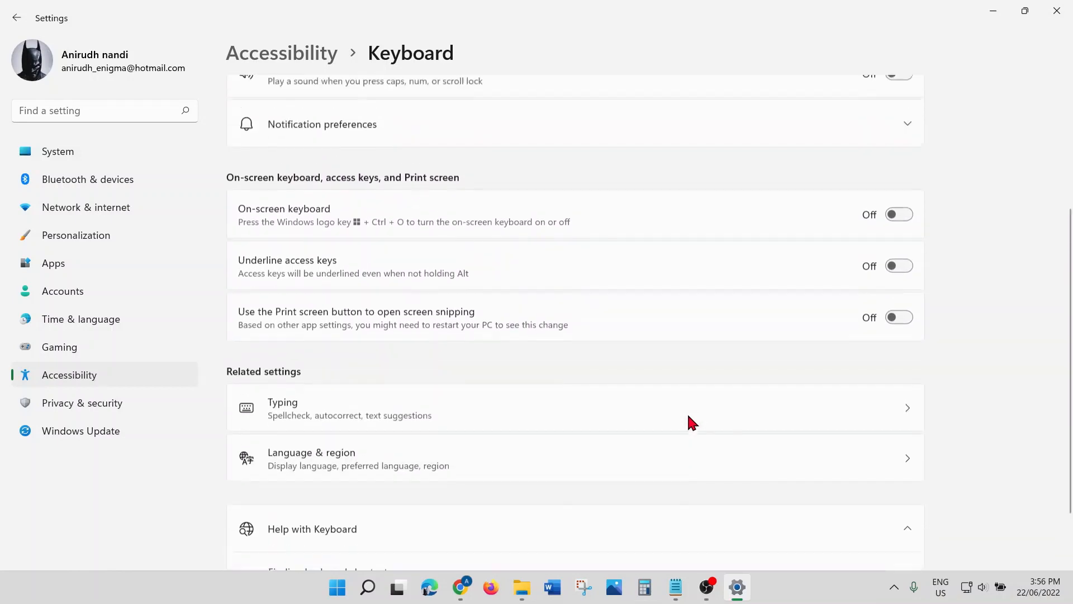
{"action": "scroll", "coordinate": [689, 417], "scroll_direction": "up", "scroll_amount": 2}
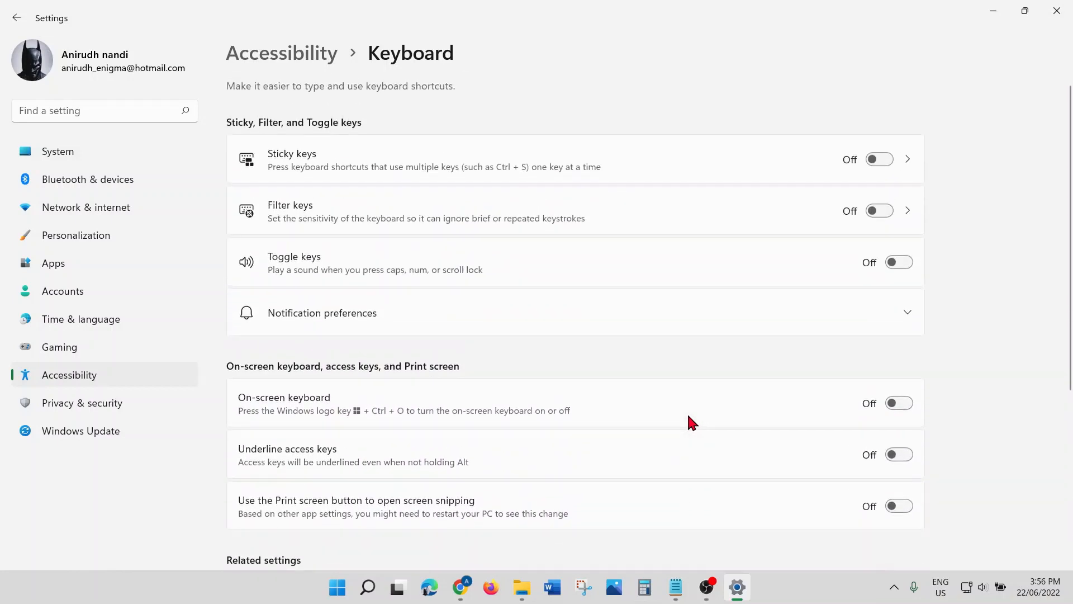
{"action": "scroll", "coordinate": [692, 423], "scroll_direction": "down", "scroll_amount": 1}
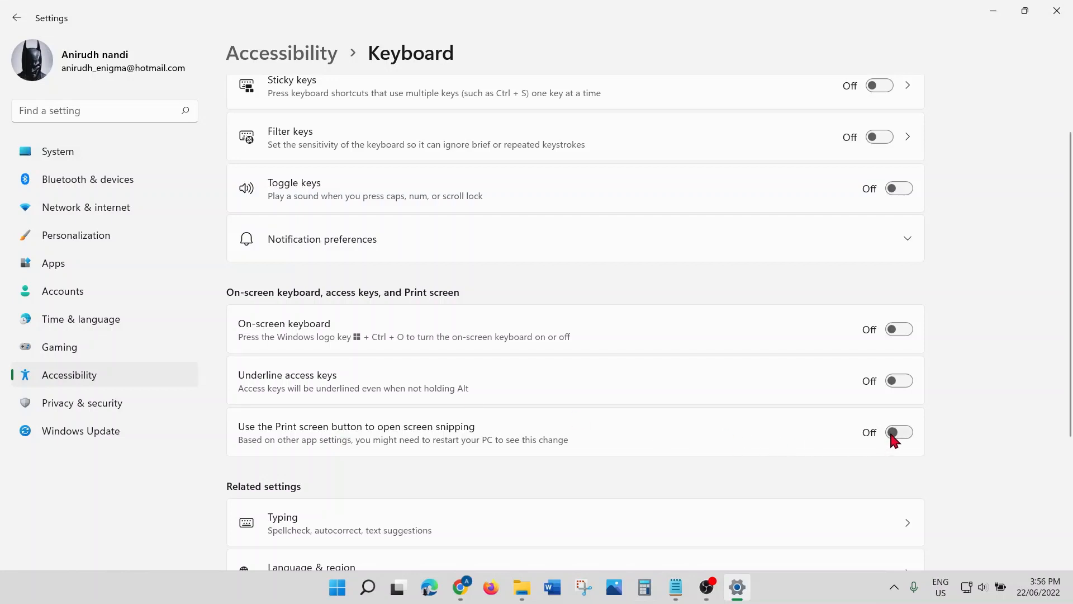
Step: Switch on 'Use the Print screen button to open screen snipping' and test it once with PrtScn
{"action": "left_click", "coordinate": [895, 434]}
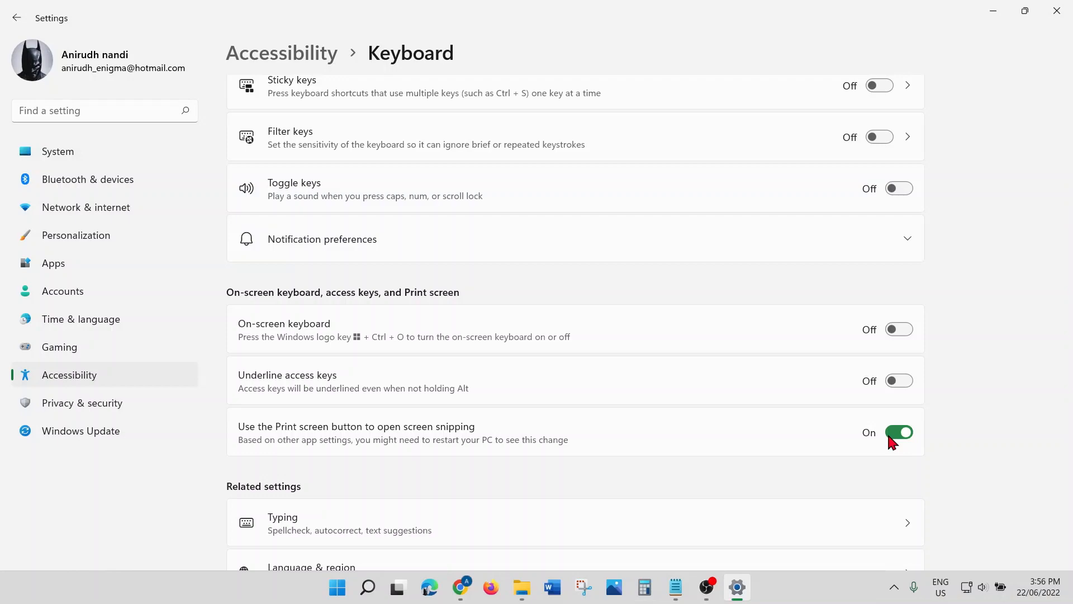
{"action": "key", "text": "Print"}
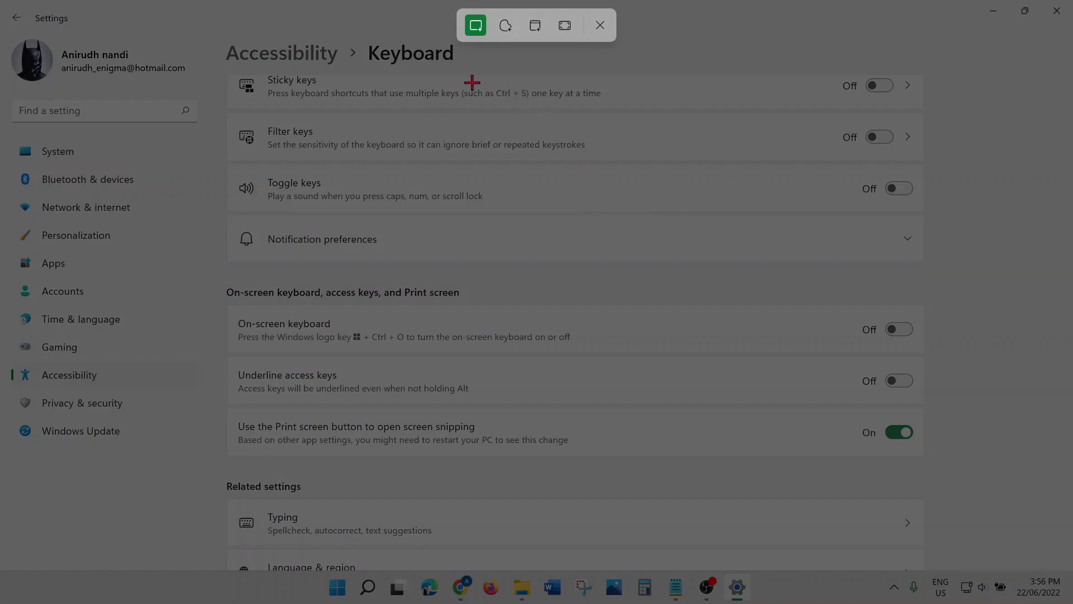
{"action": "left_click", "coordinate": [600, 26]}
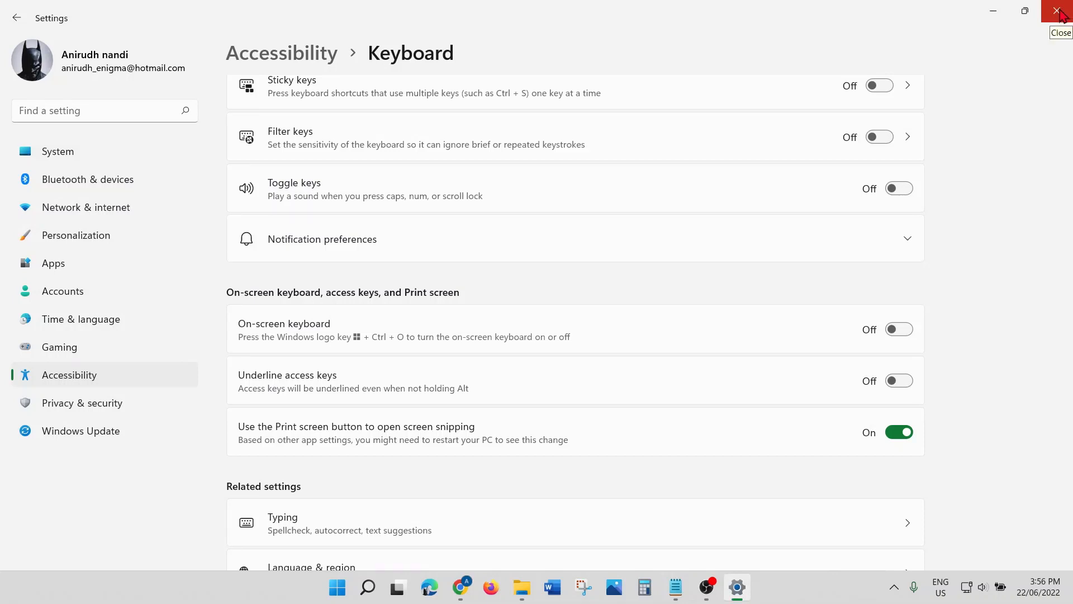
Step: Close Settings and add '11. steps recorder' to the Notepad tips list
{"action": "left_click", "coordinate": [1058, 11]}
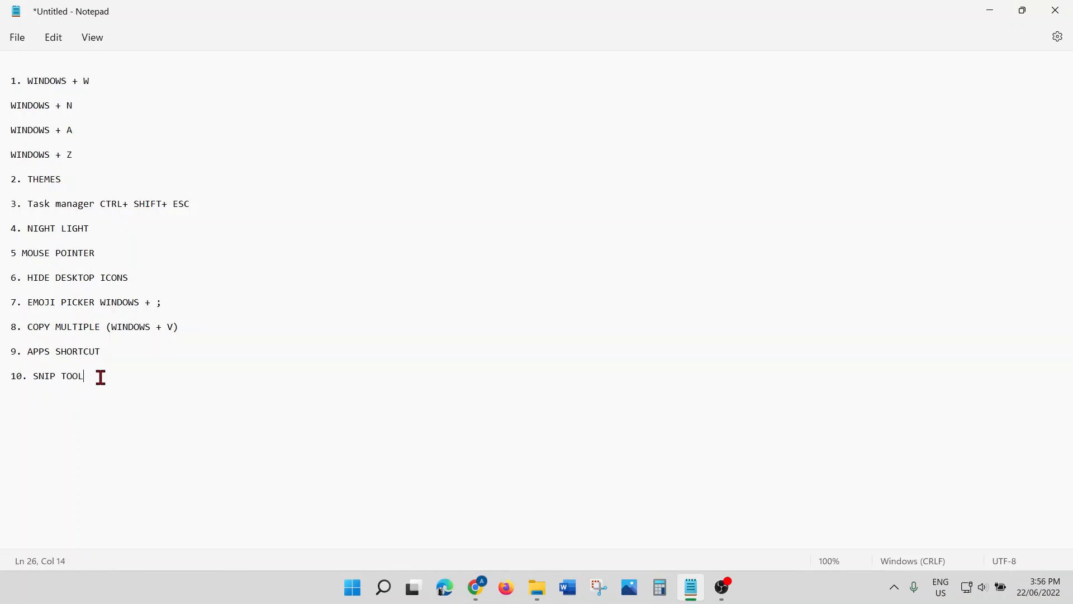
{"action": "key", "text": "Return"}
{"action": "key", "text": "Return"}
{"action": "type", "text": "11. steps recorder"}
Step: Search Windows for STEPS to bring up Steps Recorder as the best match
{"action": "left_click", "coordinate": [385, 591]}
{"action": "type", "text": "STEPS Recorder"}
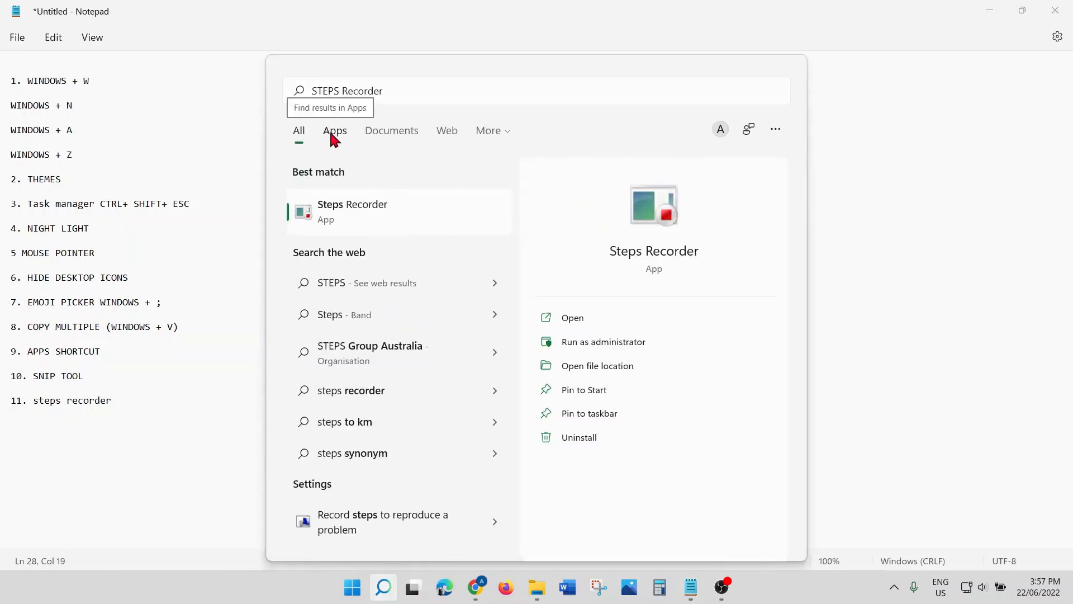
{"action": "key", "text": "Tab"}
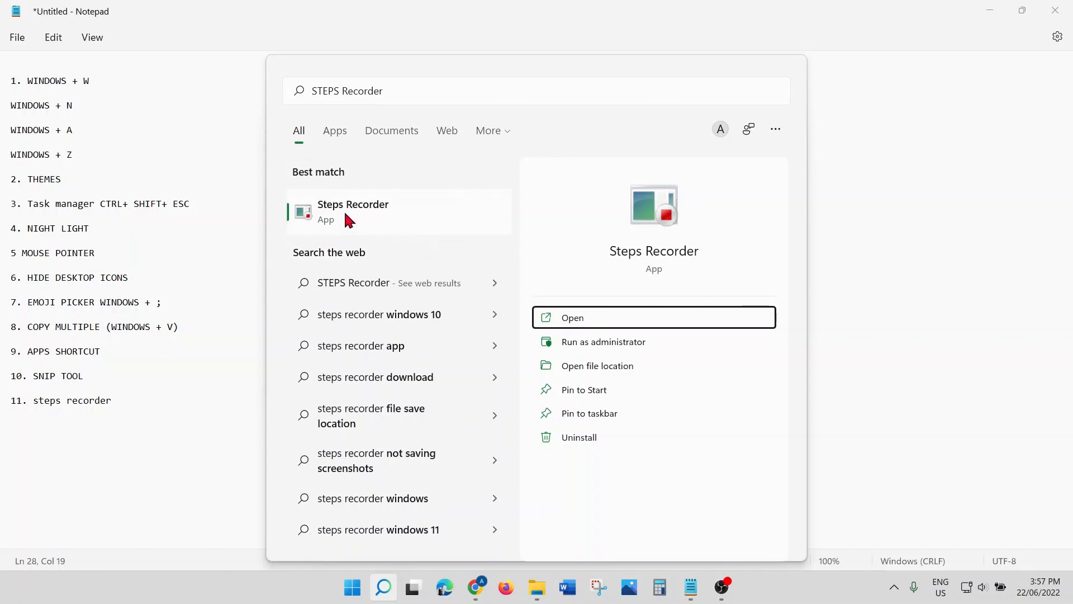
Step: Launch Steps Recorder from the search results
{"action": "left_click", "coordinate": [335, 208]}
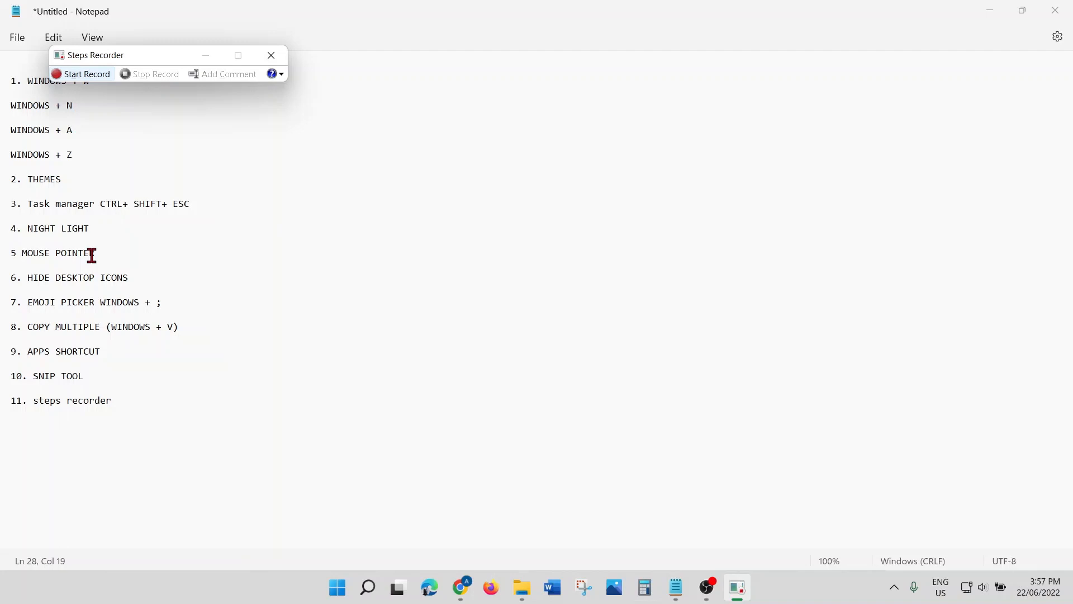
Step: Start recording, select the first lines of the tips list, and briefly open Photos
{"action": "left_click", "coordinate": [88, 80]}
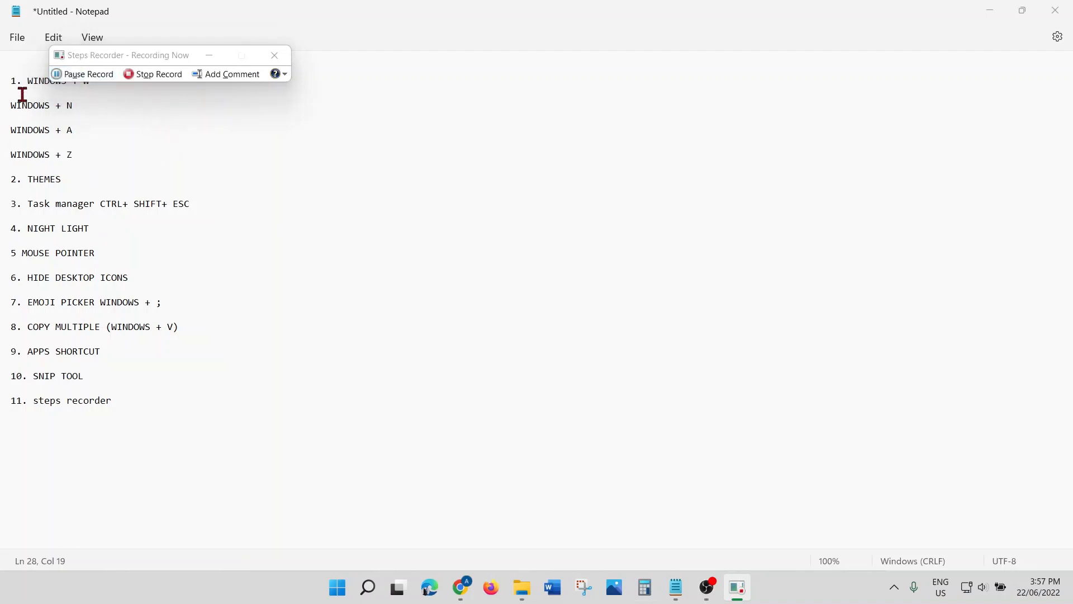
{"action": "left_click_drag", "start_coordinate": [12, 82], "coordinate": [164, 404]}
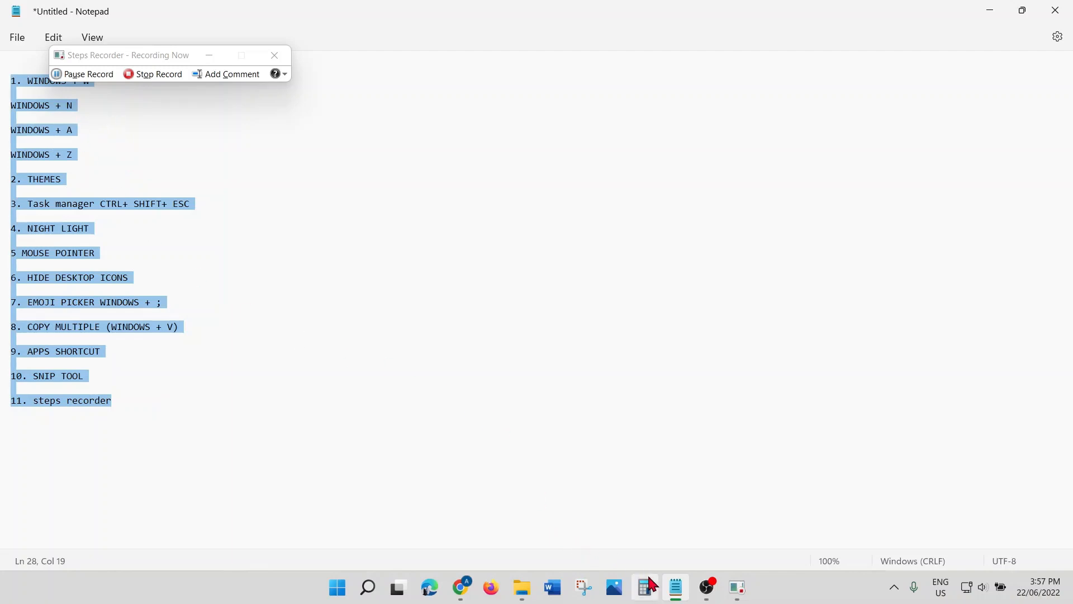
{"action": "left_click", "coordinate": [622, 594]}
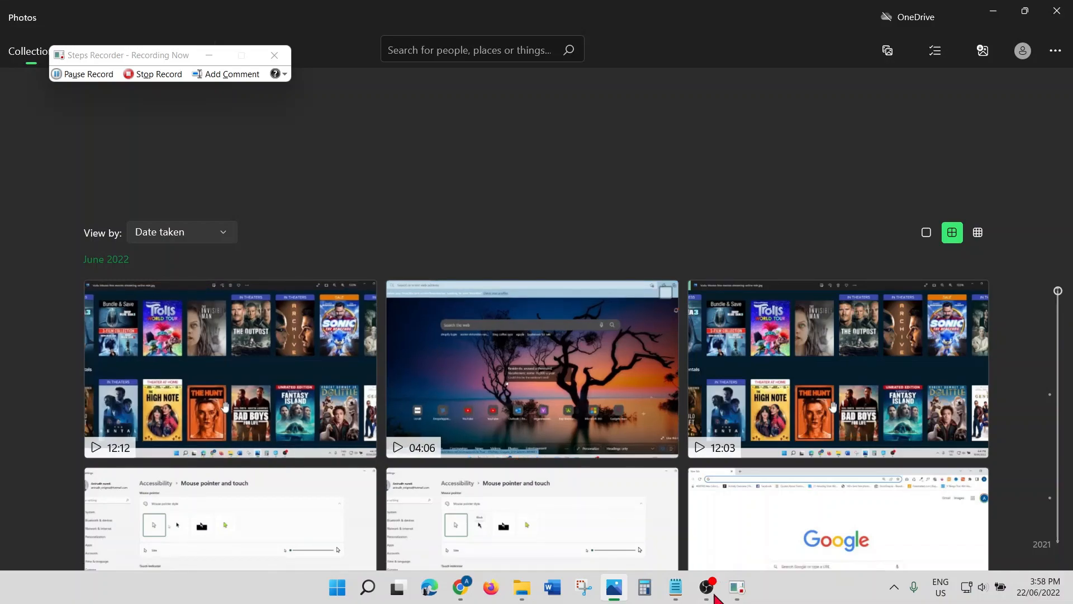
{"action": "mouse_move", "coordinate": [676, 587]}
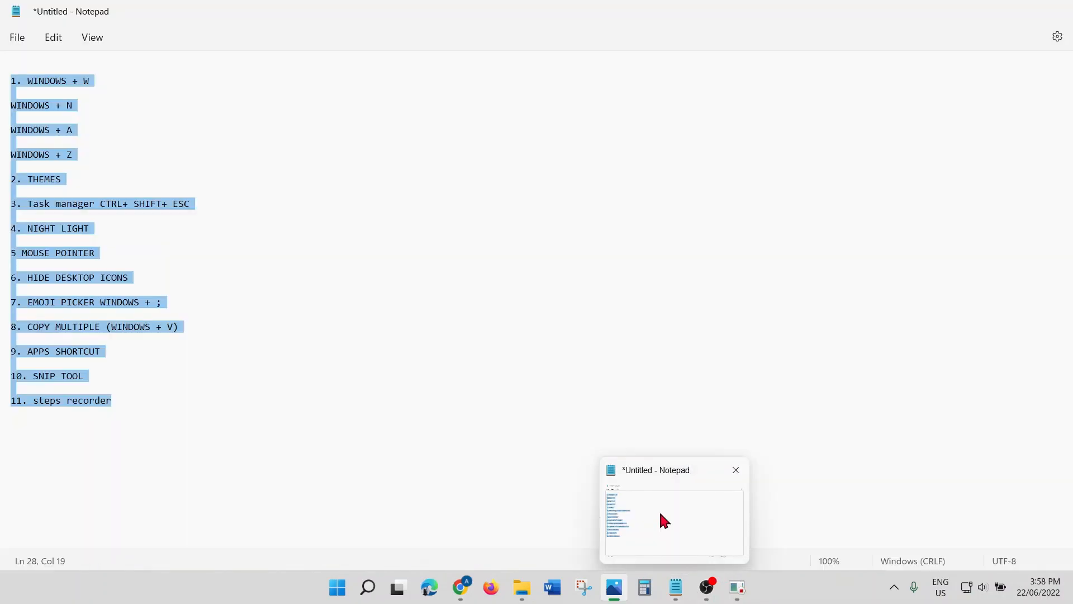
{"action": "left_click", "coordinate": [660, 510]}
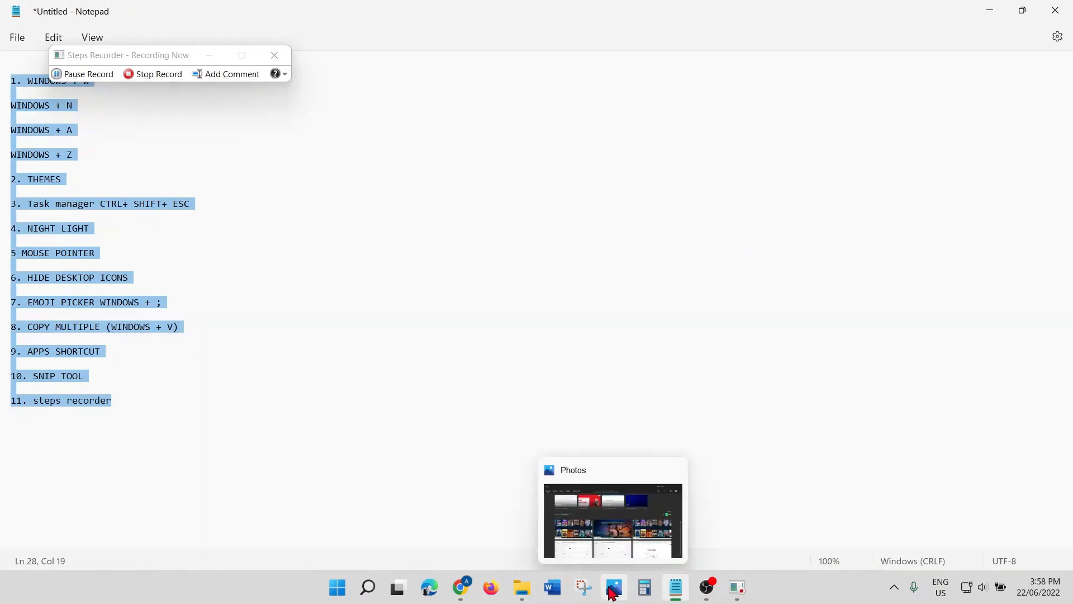
Step: Open Photos and snip a rectangle of its library with Win+Shift+S
{"action": "left_click", "coordinate": [613, 593]}
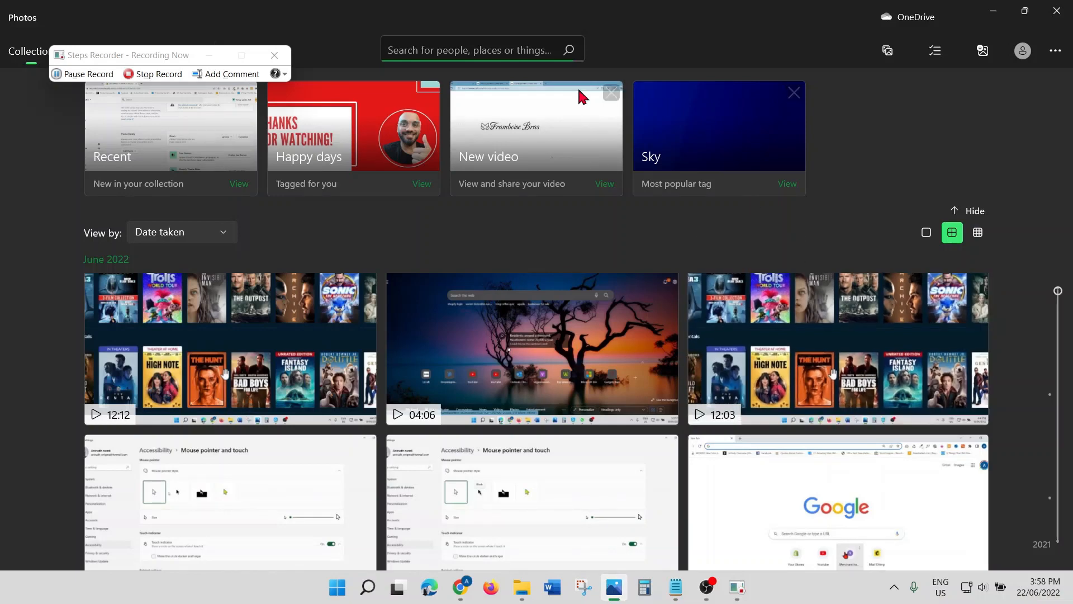
{"action": "key", "text": "super+shift+s"}
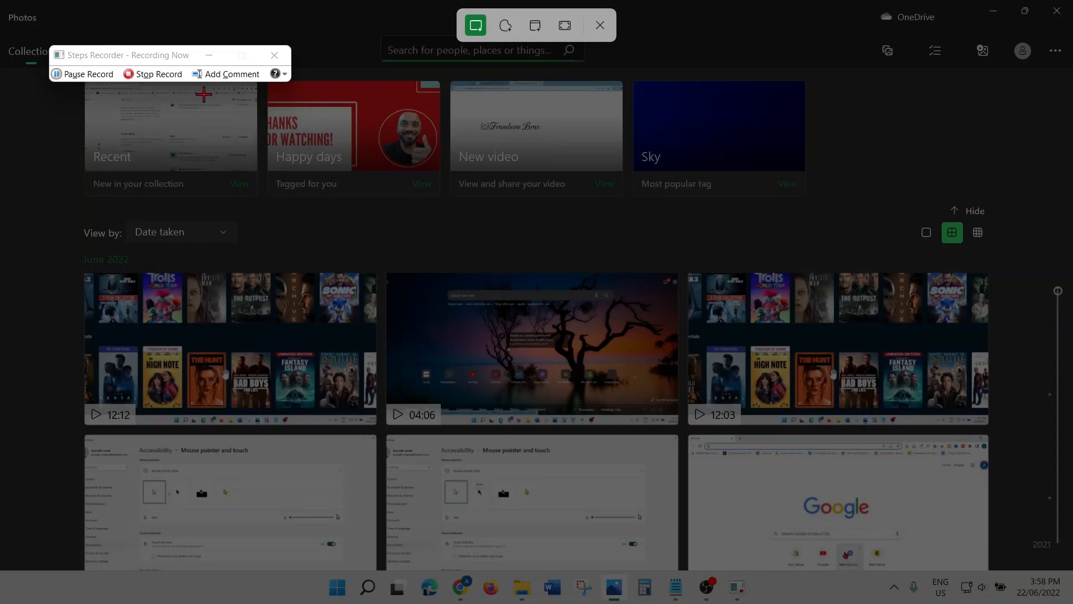
{"action": "left_click_drag", "start_coordinate": [102, 93], "coordinate": [921, 368]}
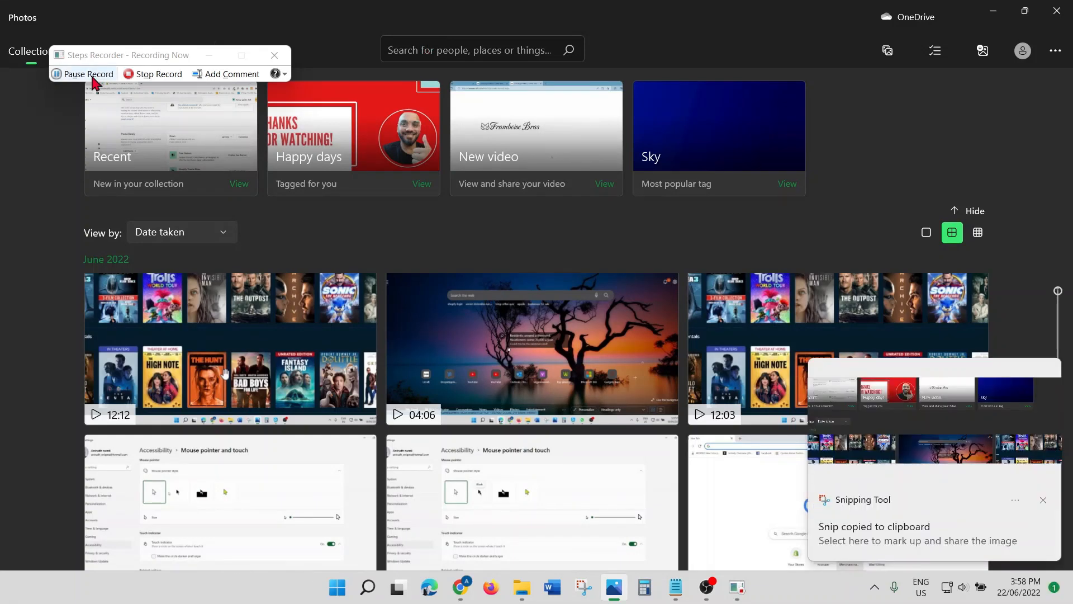
Step: Stop recording, then scroll the maximized Recorded Steps report and return to Step 1
{"action": "left_click", "coordinate": [157, 78]}
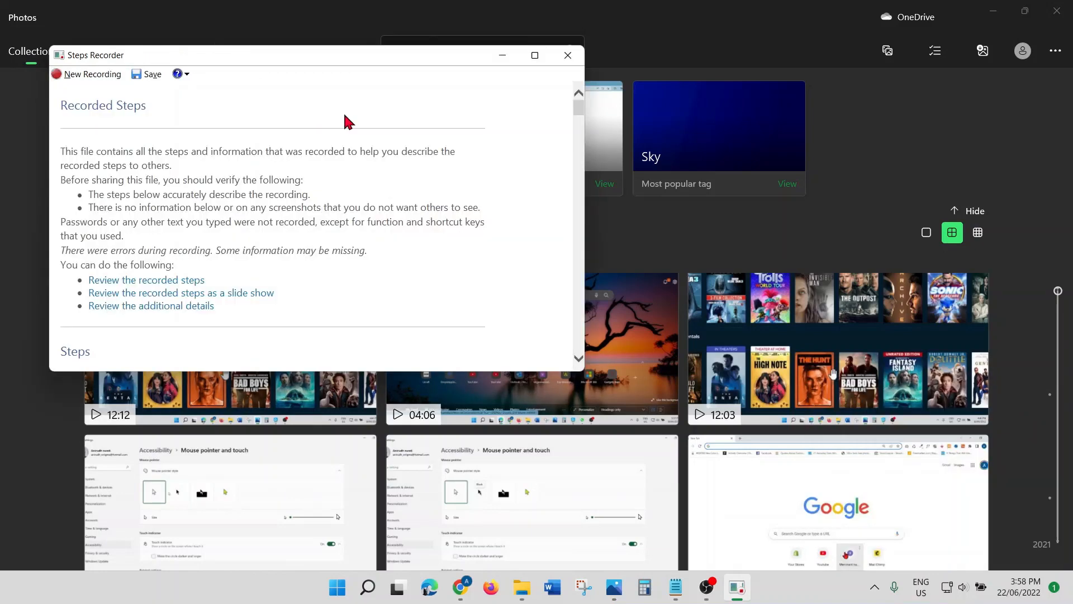
{"action": "scroll", "coordinate": [345, 116], "scroll_direction": "down", "scroll_amount": 5}
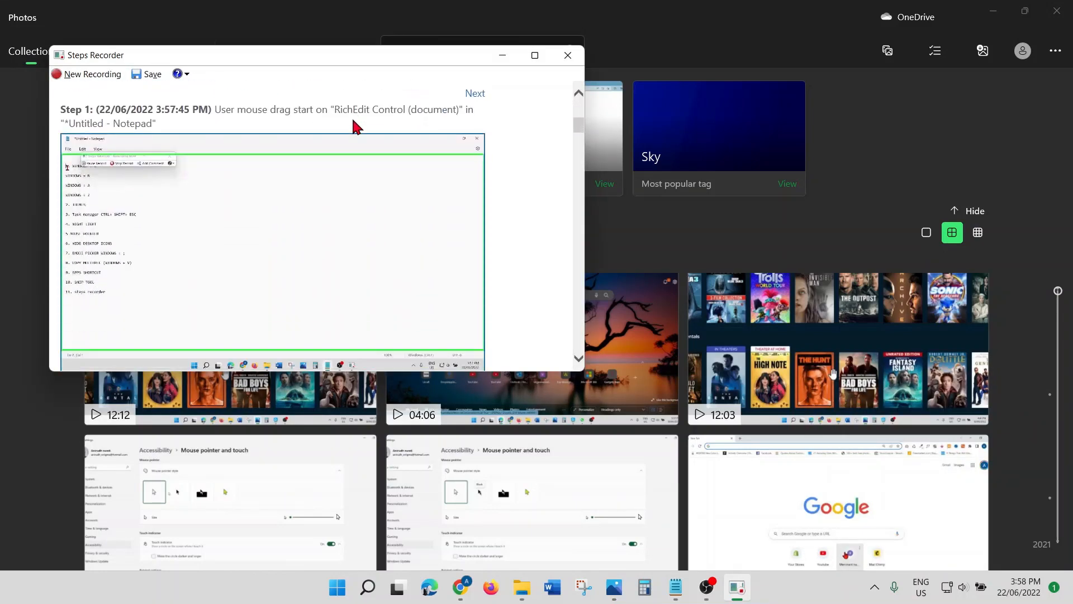
{"action": "scroll", "coordinate": [354, 124], "scroll_direction": "down", "scroll_amount": 1}
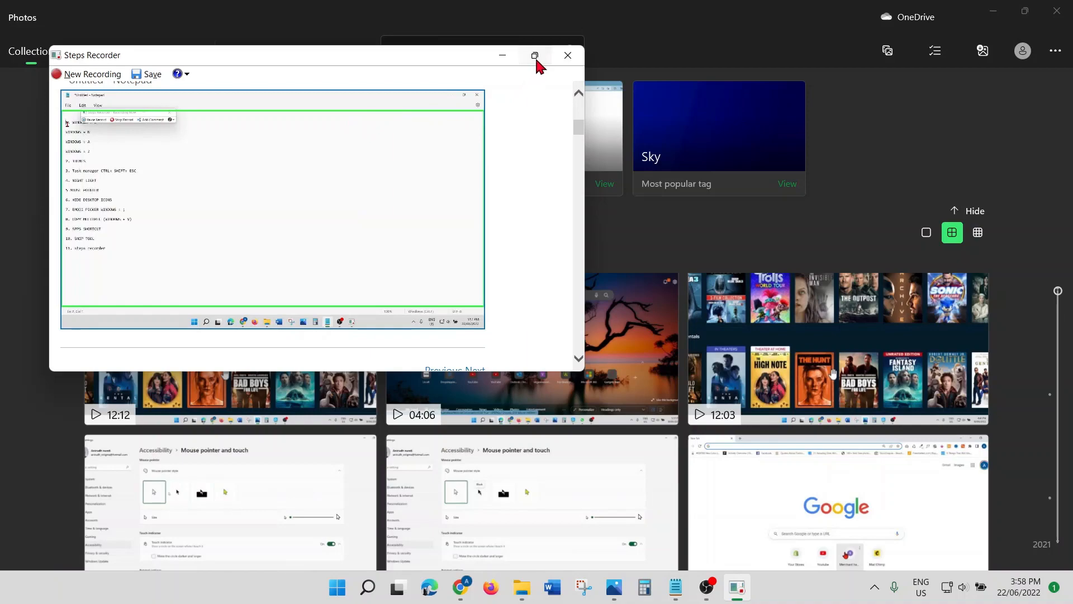
{"action": "left_click", "coordinate": [535, 56]}
{"action": "scroll", "coordinate": [281, 197], "scroll_direction": "down", "scroll_amount": 10}
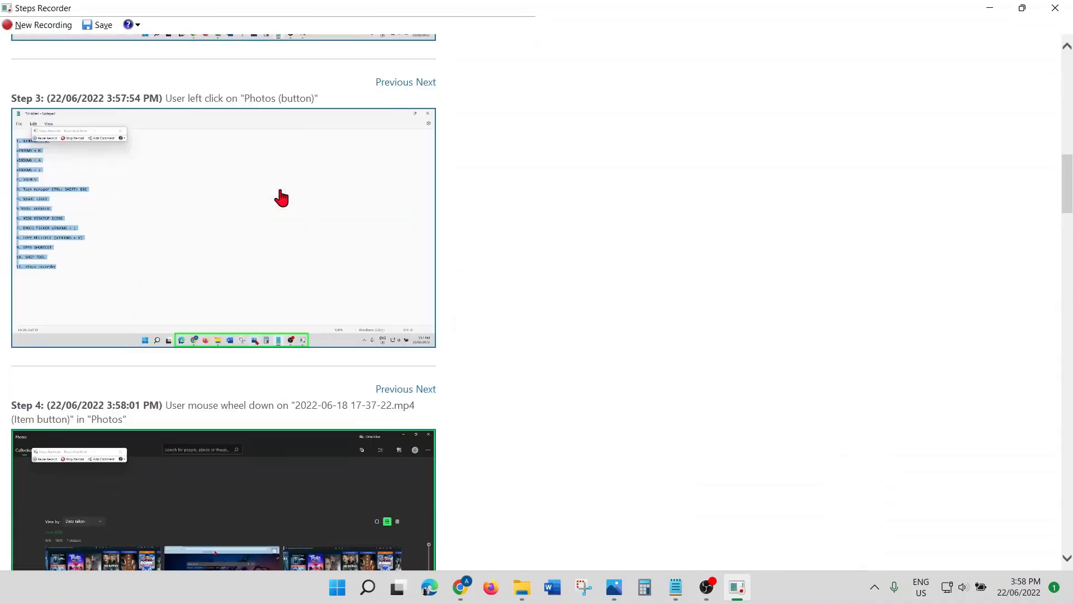
{"action": "scroll", "coordinate": [280, 197], "scroll_direction": "down", "scroll_amount": 11}
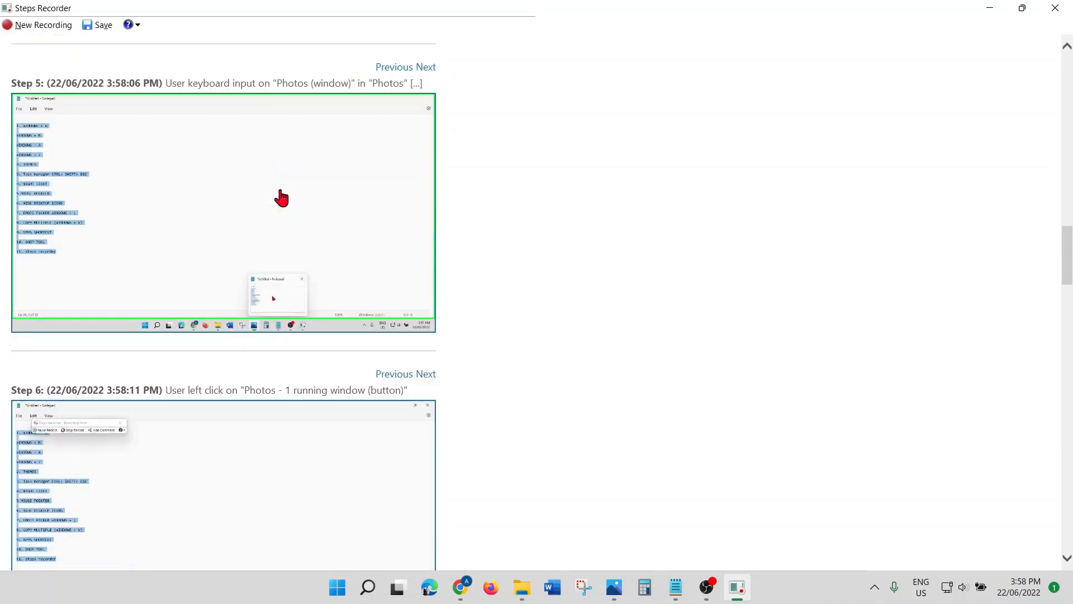
{"action": "scroll", "coordinate": [281, 198], "scroll_direction": "down", "scroll_amount": 9}
{"action": "scroll", "coordinate": [281, 198], "scroll_direction": "down", "scroll_amount": 20}
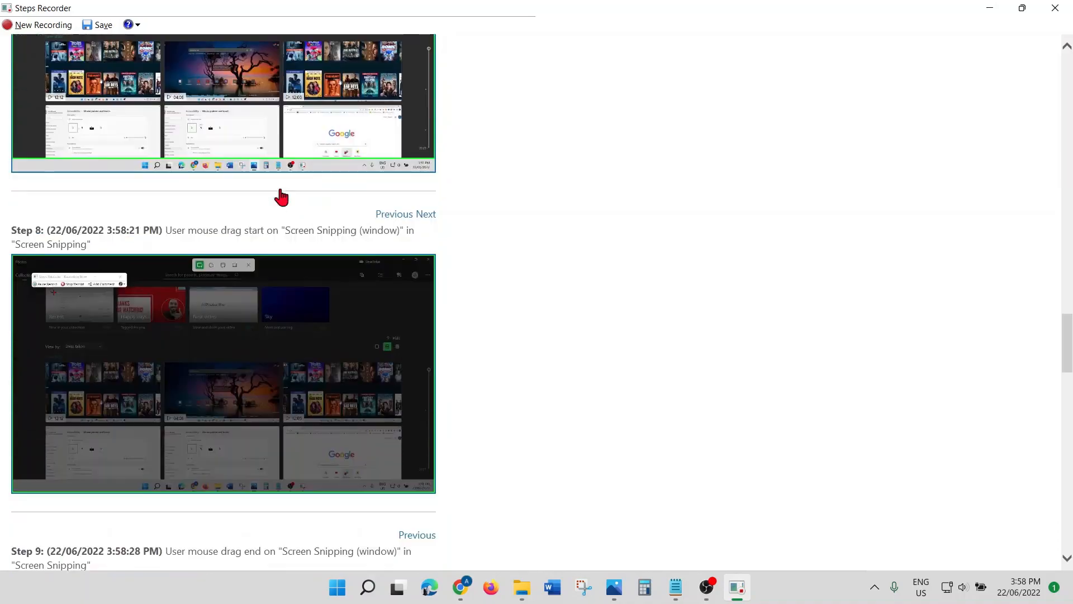
{"action": "scroll", "coordinate": [281, 196], "scroll_direction": "down", "scroll_amount": 4}
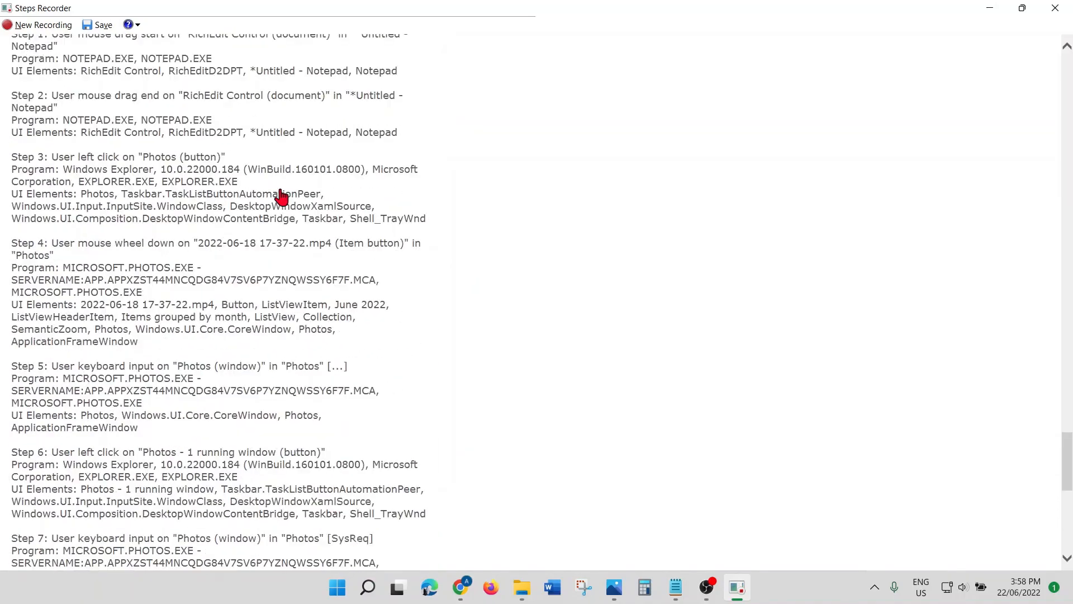
{"action": "scroll", "coordinate": [281, 197], "scroll_direction": "up", "scroll_amount": 20}
{"action": "scroll", "coordinate": [281, 196], "scroll_direction": "up", "scroll_amount": 20}
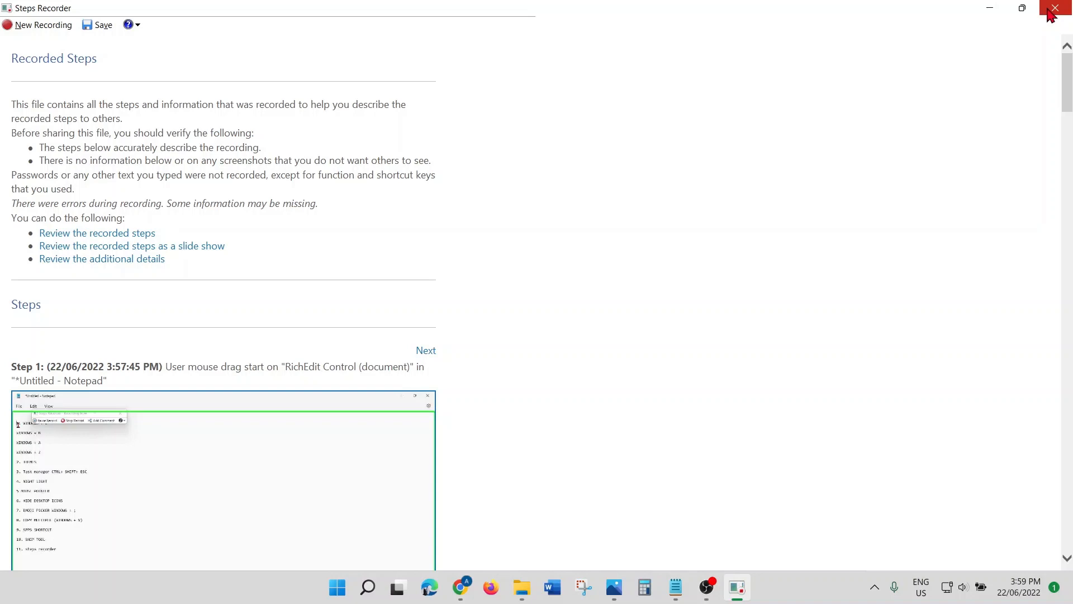
Step: Close Steps Recorder without saving the recording, and close Photos
{"action": "left_click", "coordinate": [1056, 14]}
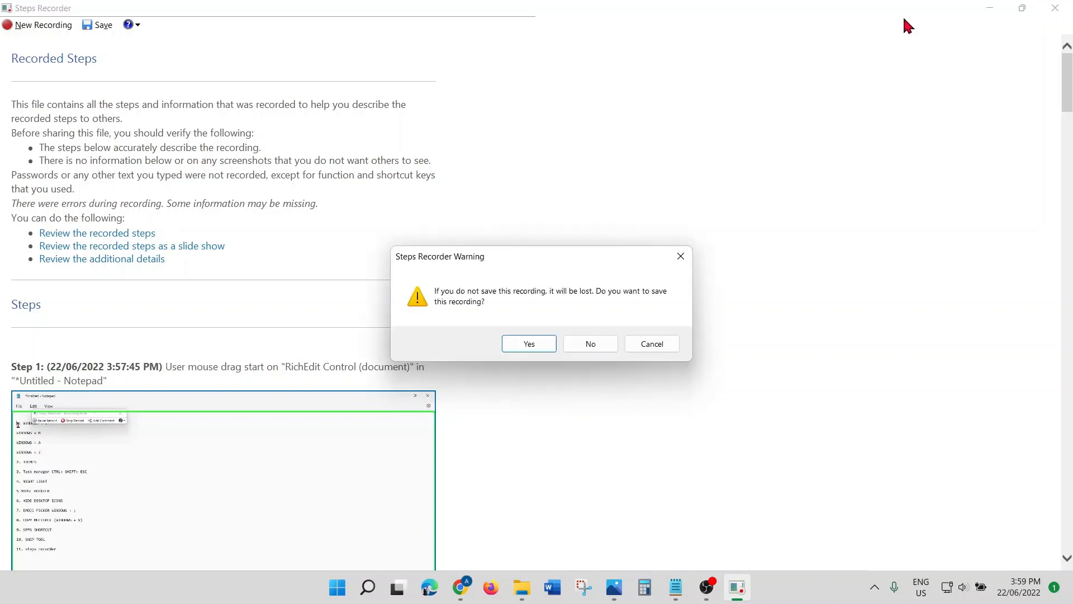
{"action": "left_click", "coordinate": [604, 347]}
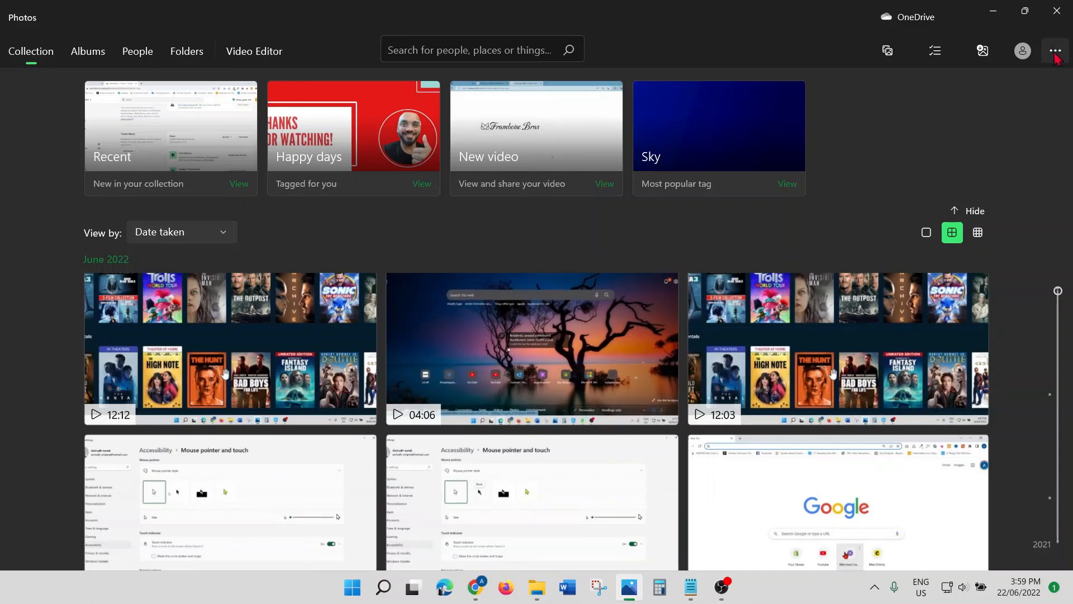
{"action": "left_click", "coordinate": [1057, 11]}
Step: Add '12. ADD ADDITIONAL CLOCK' to the list and open the taskbar clock's shortcut menu
{"action": "left_click", "coordinate": [118, 395]}
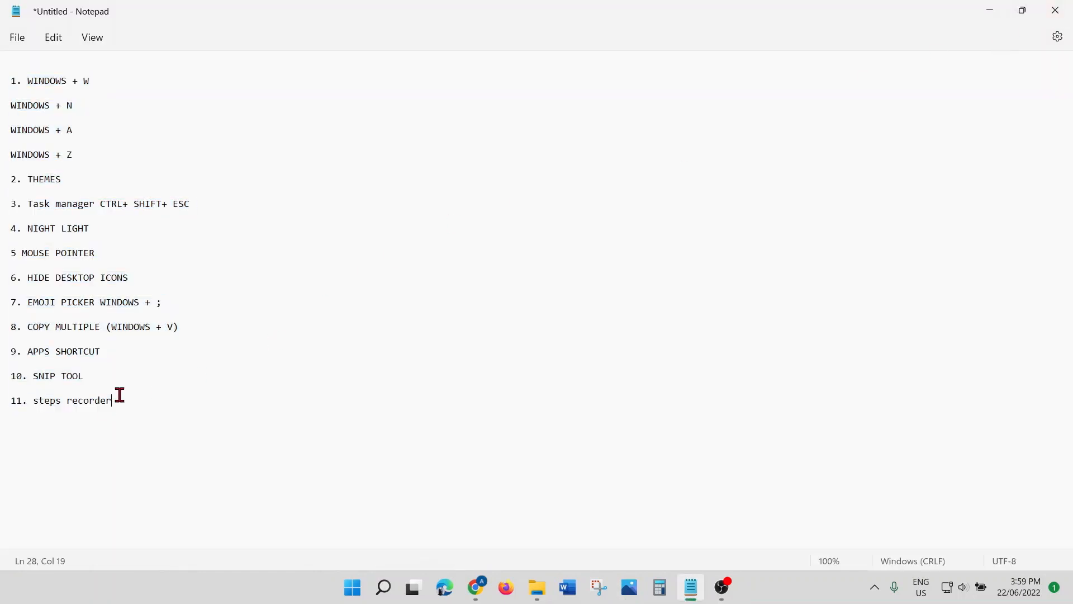
{"action": "key", "text": "Return"}
{"action": "type", "text": "12. ADD ADDITIONAL CLOCK"}
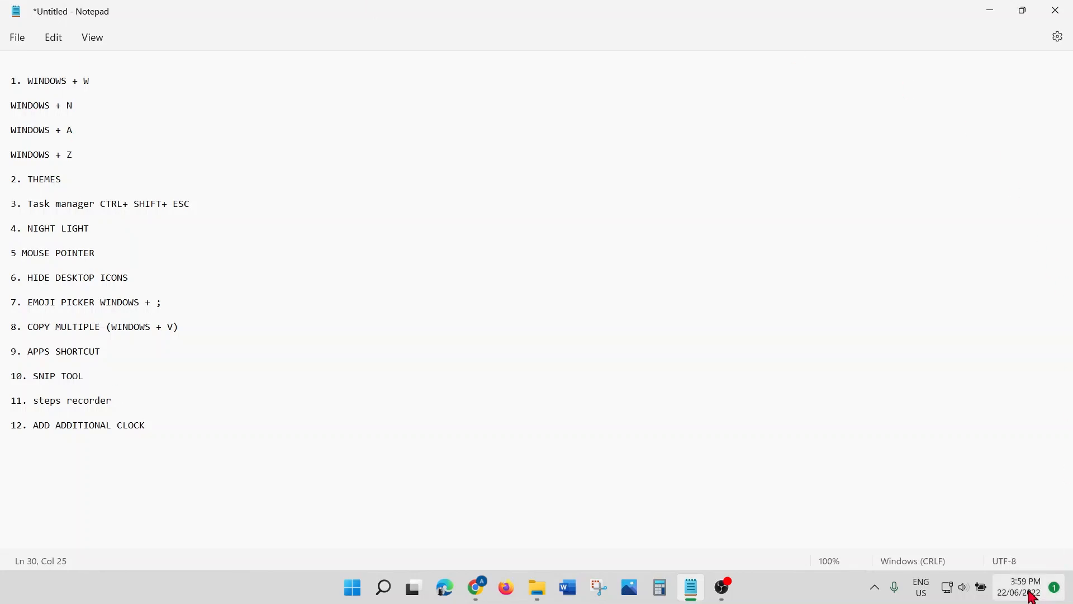
{"action": "mouse_move", "coordinate": [1029, 591]}
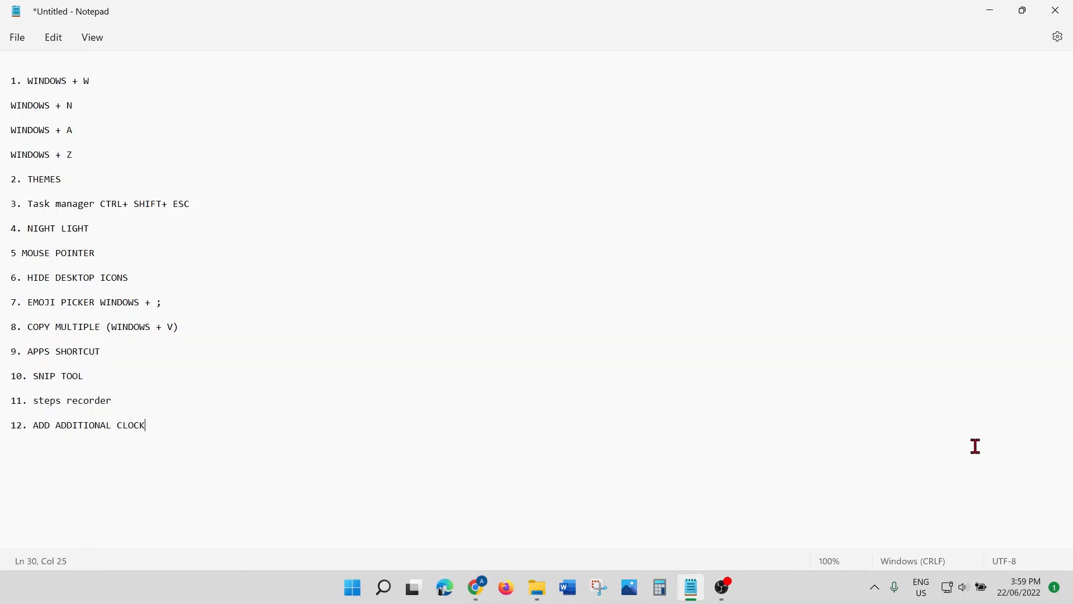
{"action": "right_click", "coordinate": [1015, 596]}
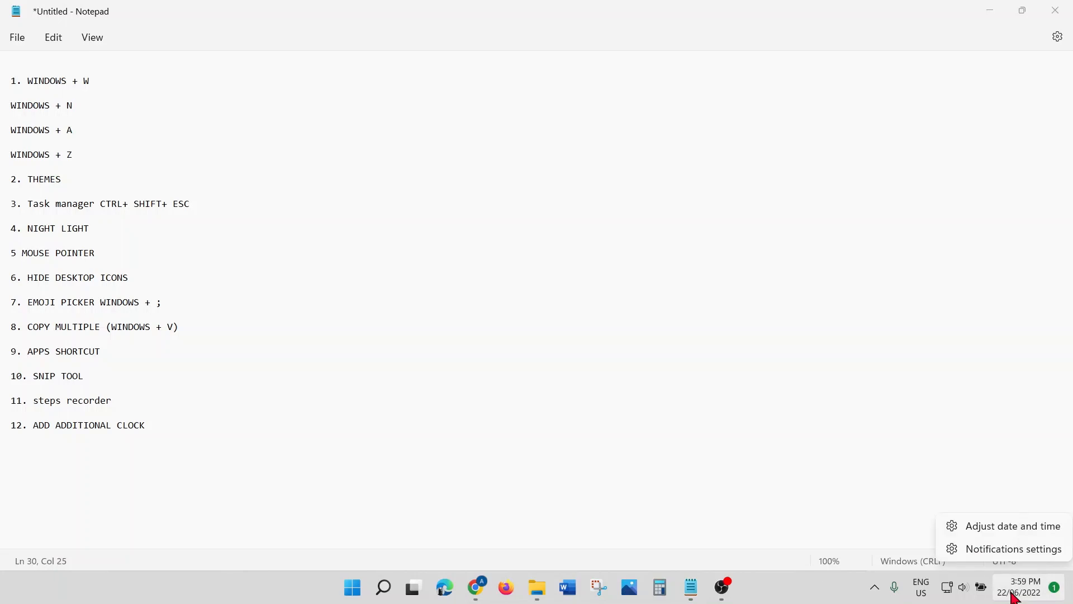
Step: Open Additional clocks in Date & time and set the first clock to Turks and Caicos time
{"action": "left_click", "coordinate": [1008, 528]}
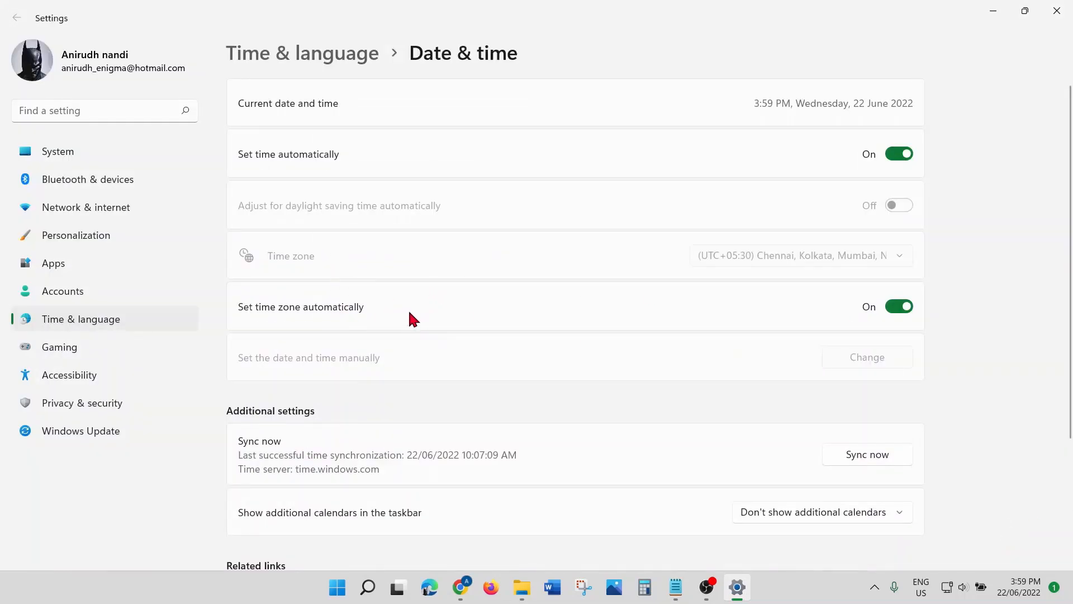
{"action": "scroll", "coordinate": [405, 314], "scroll_direction": "down", "scroll_amount": 3}
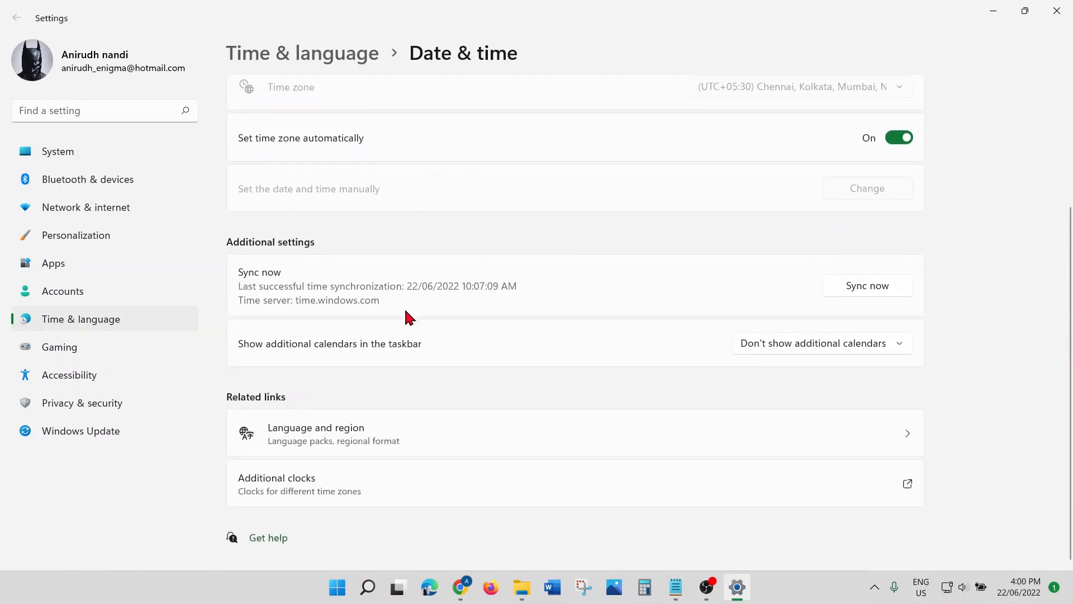
{"action": "left_click", "coordinate": [327, 487]}
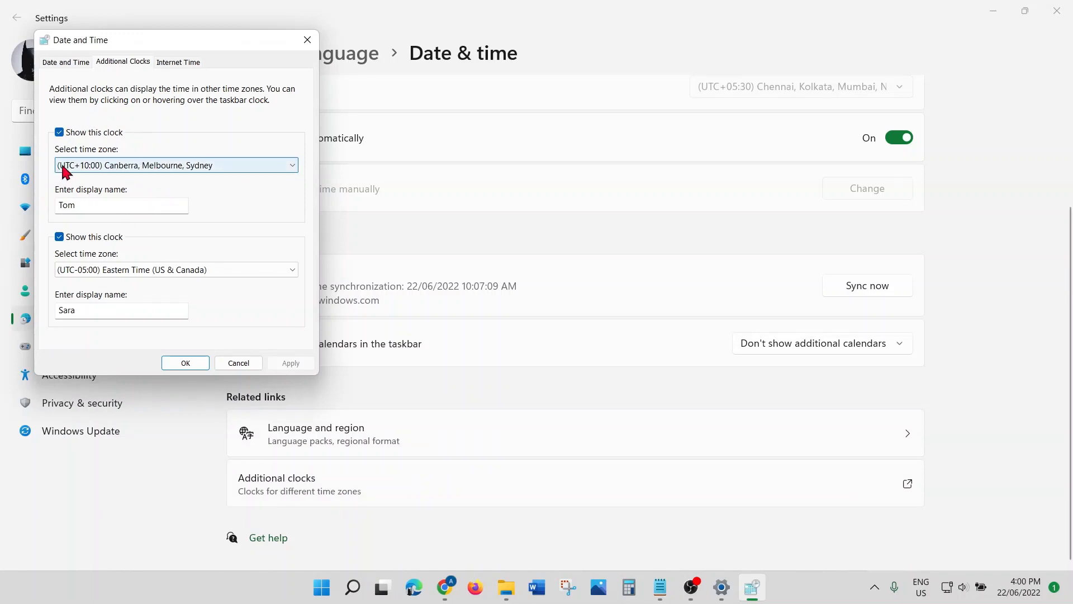
{"action": "left_click", "coordinate": [59, 133]}
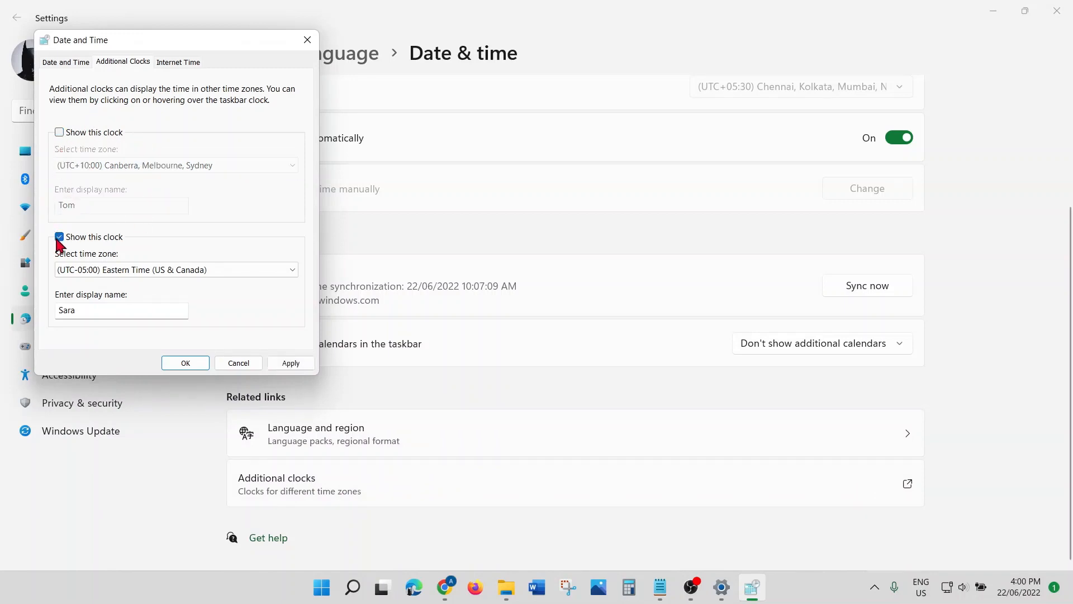
{"action": "left_click", "coordinate": [59, 238]}
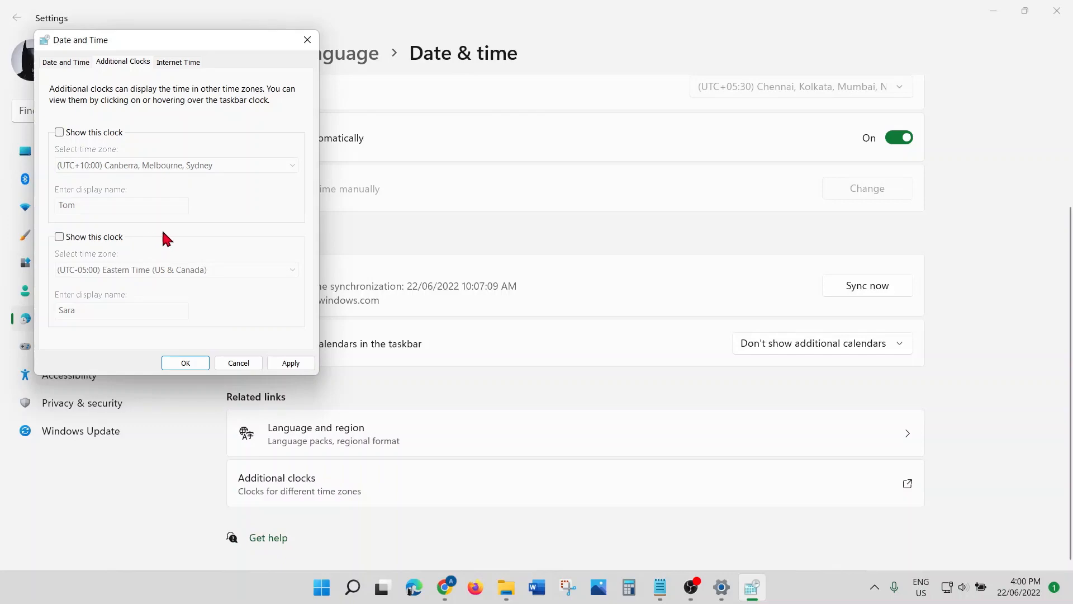
{"action": "left_click", "coordinate": [59, 134]}
{"action": "left_click", "coordinate": [185, 166]}
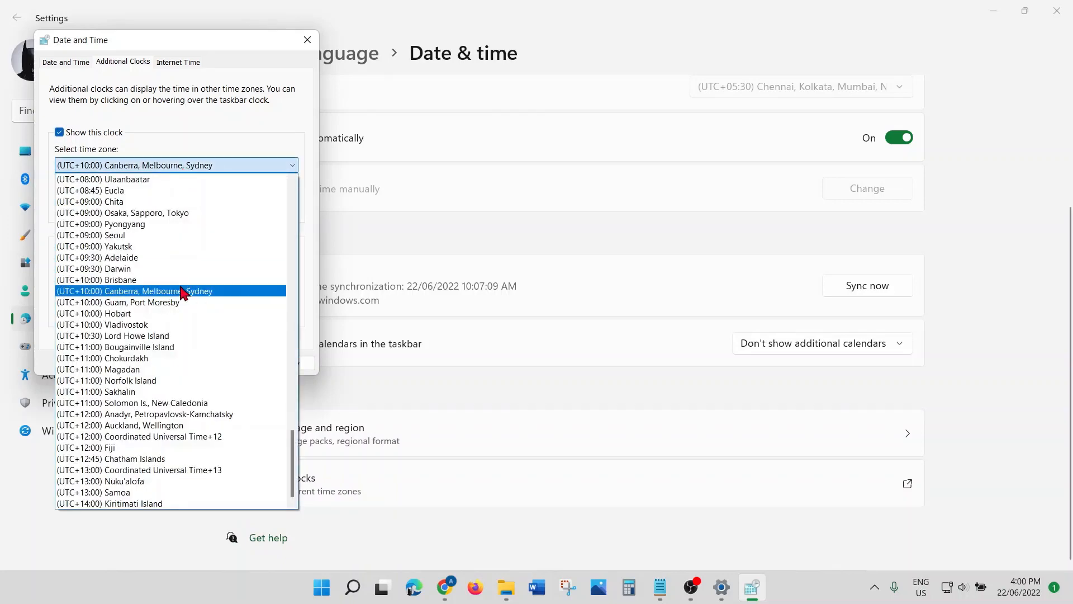
{"action": "scroll", "coordinate": [178, 291], "scroll_direction": "up", "scroll_amount": 13}
{"action": "scroll", "coordinate": [178, 291], "scroll_direction": "up", "scroll_amount": 15}
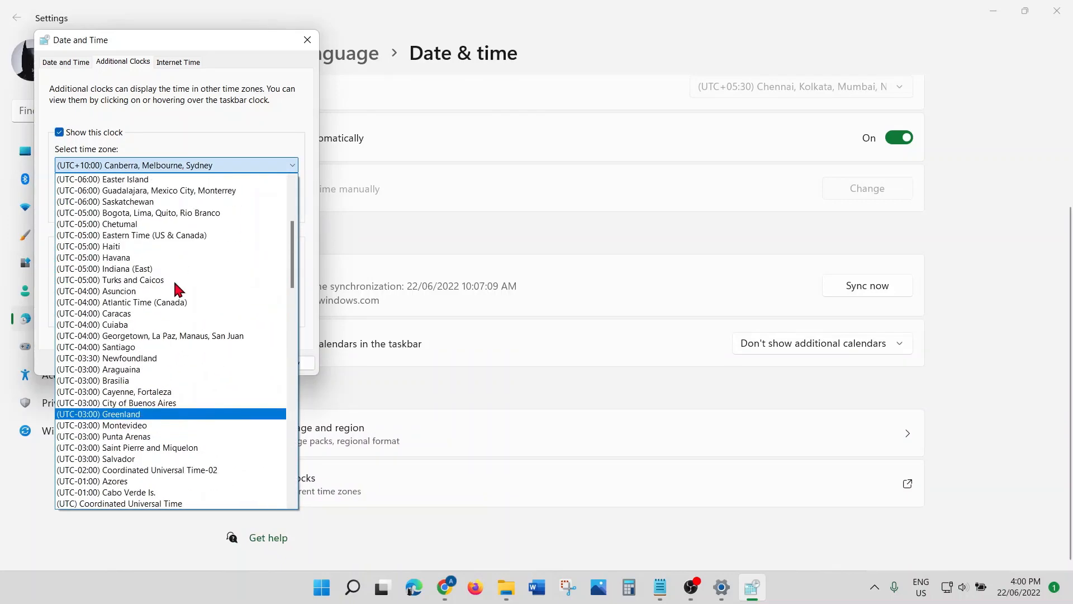
{"action": "left_click", "coordinate": [177, 280]}
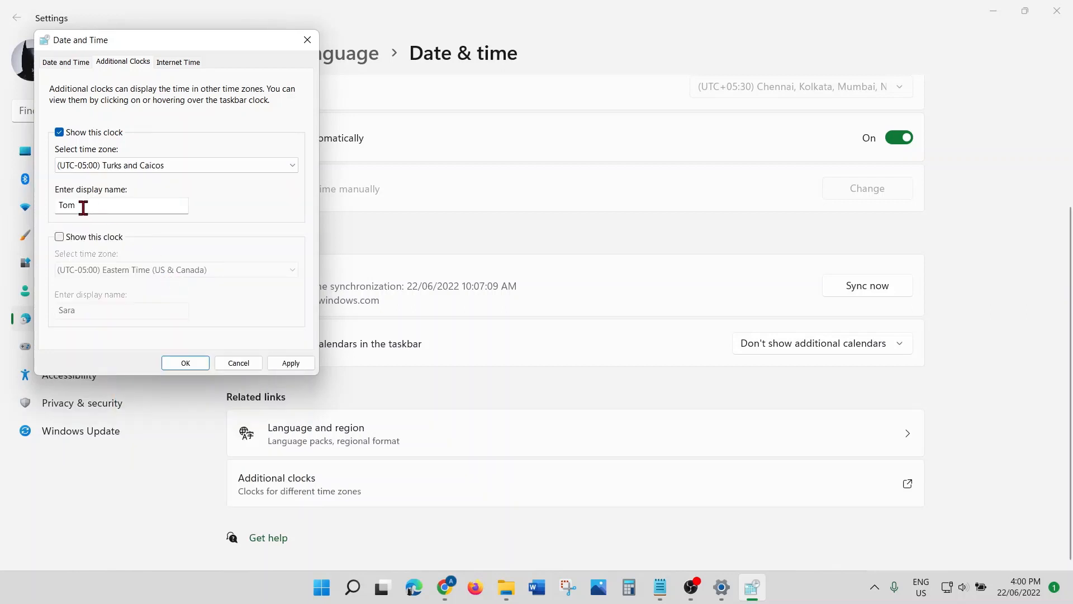
Step: Enable the second clock with City of Buenos Aires time and save both clocks
{"action": "left_click", "coordinate": [82, 205]}
{"action": "left_click_drag", "start_coordinate": [82, 204], "coordinate": [45, 210]}
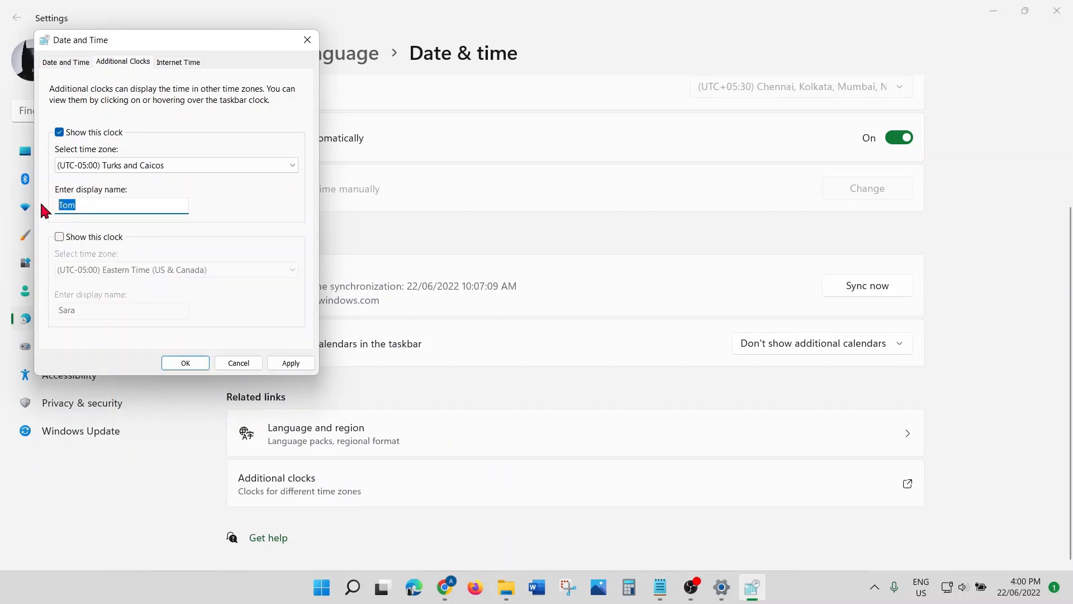
{"action": "left_click", "coordinate": [59, 236]}
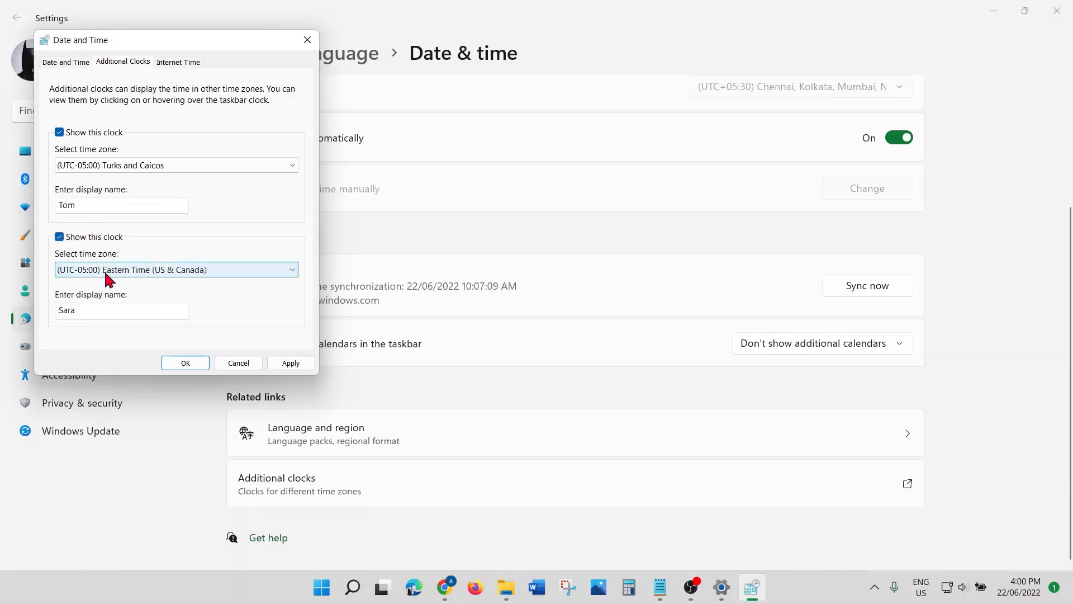
{"action": "left_click", "coordinate": [140, 272]}
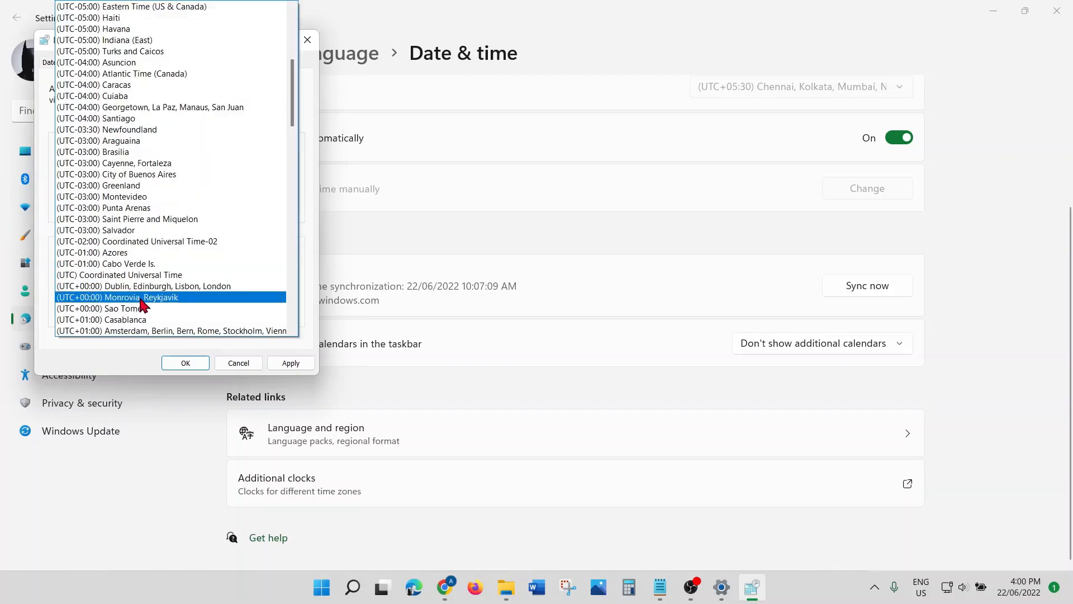
{"action": "scroll", "coordinate": [130, 296], "scroll_direction": "down", "scroll_amount": 2}
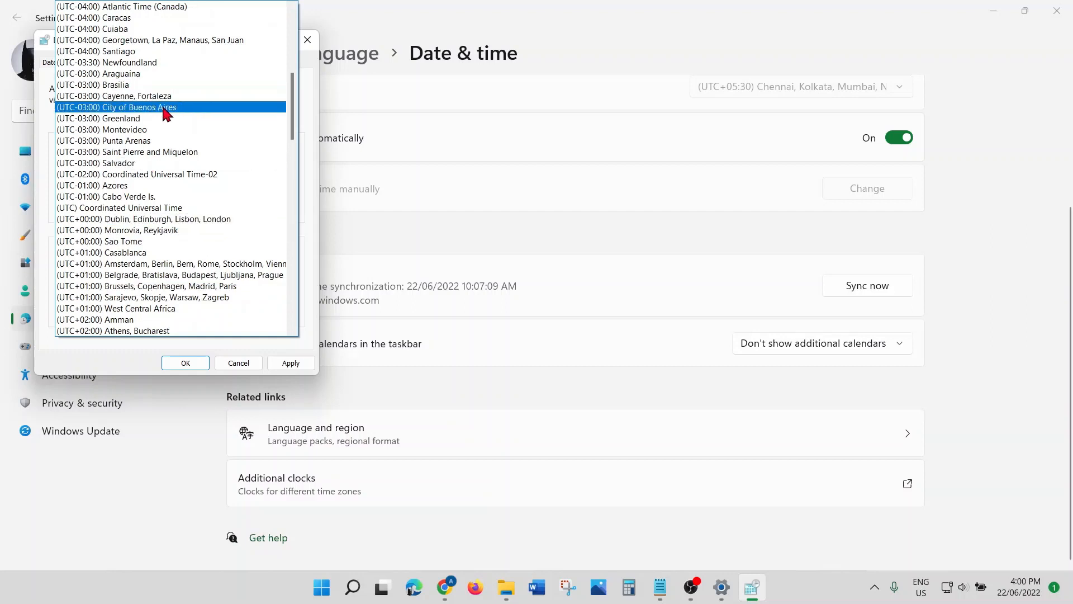
{"action": "left_click", "coordinate": [167, 108]}
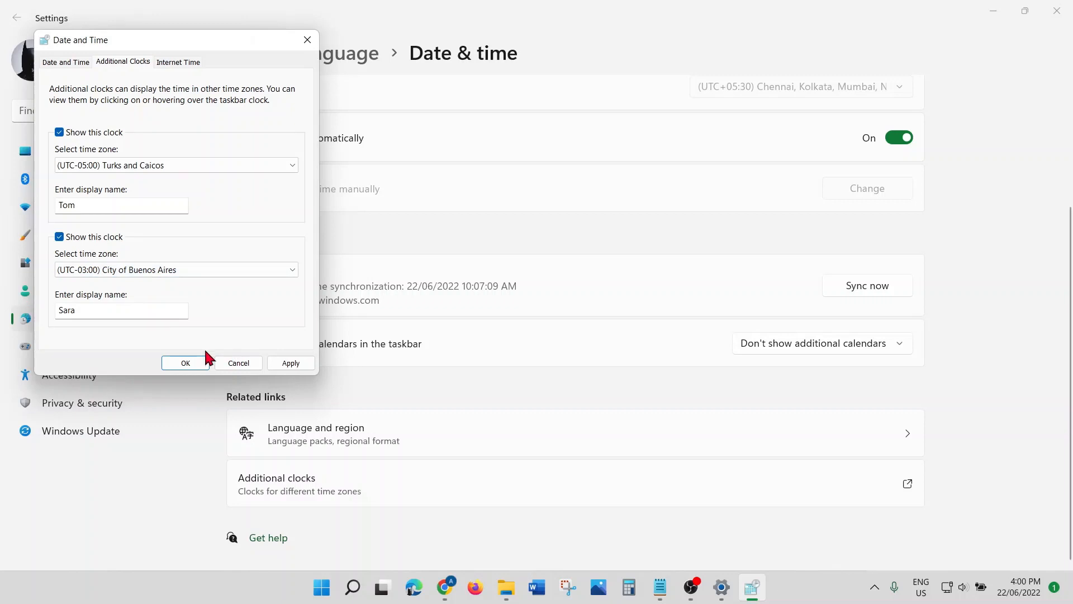
{"action": "left_click", "coordinate": [185, 364]}
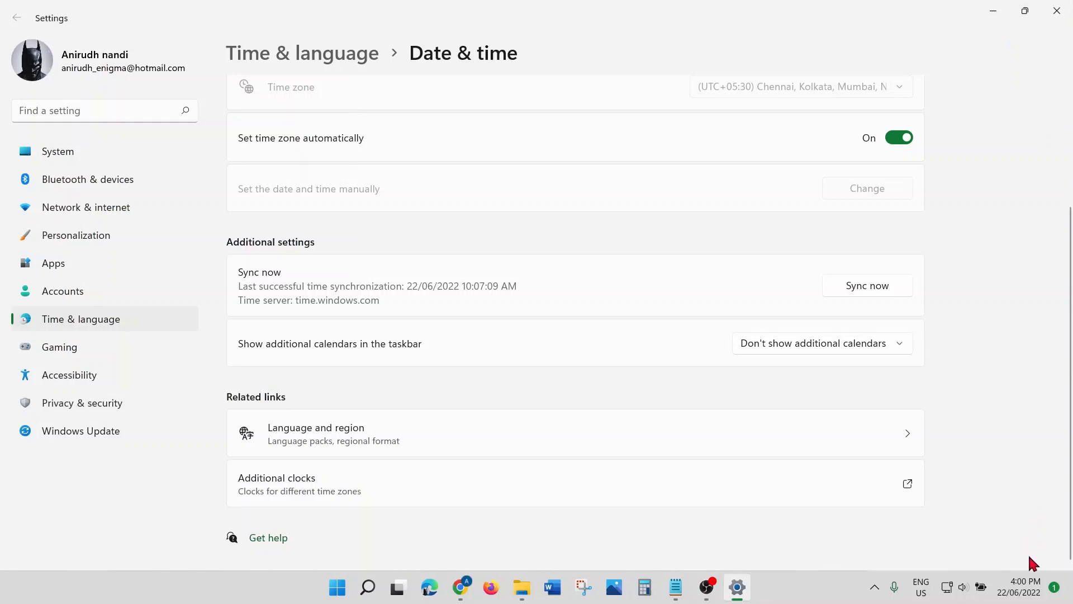
{"action": "mouse_move", "coordinate": [1019, 596]}
Step: Close Settings, add '13. DARK THEME' to the tips list, and open Windows Search
{"action": "left_click", "coordinate": [1057, 11]}
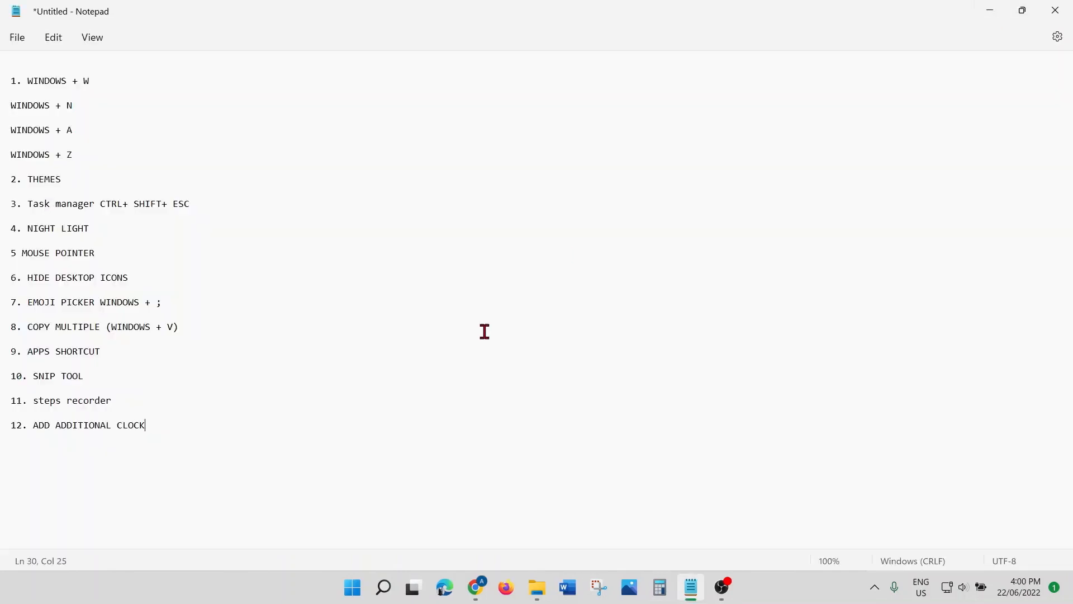
{"action": "key", "text": "Return"}
{"action": "key", "text": "Return"}
{"action": "type", "text": "13. DARK THEME"}
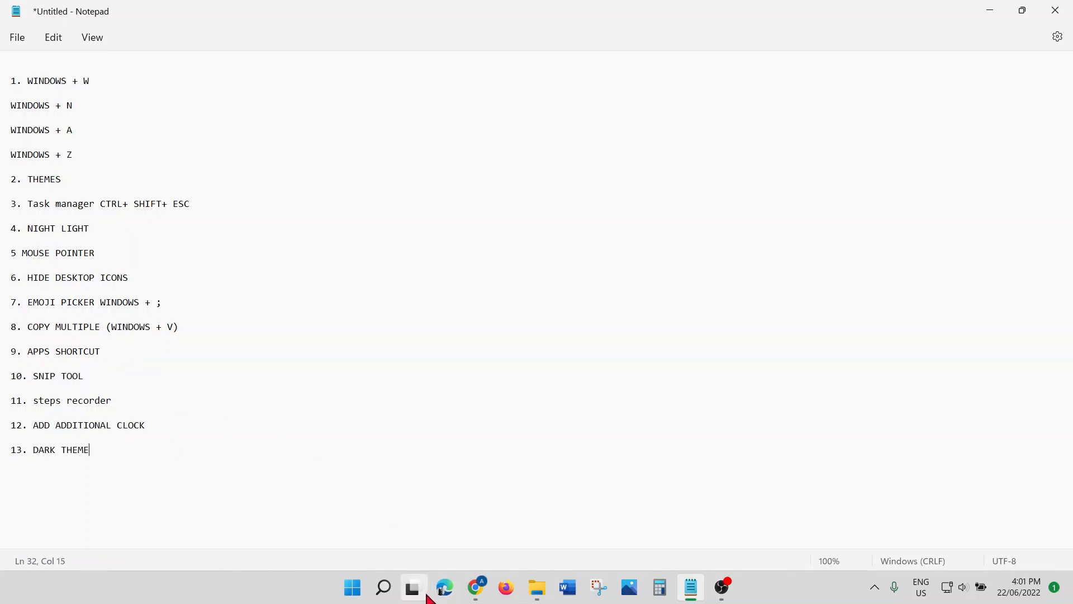
{"action": "left_click", "coordinate": [383, 587]}
{"action": "type", "text": "SETT"}
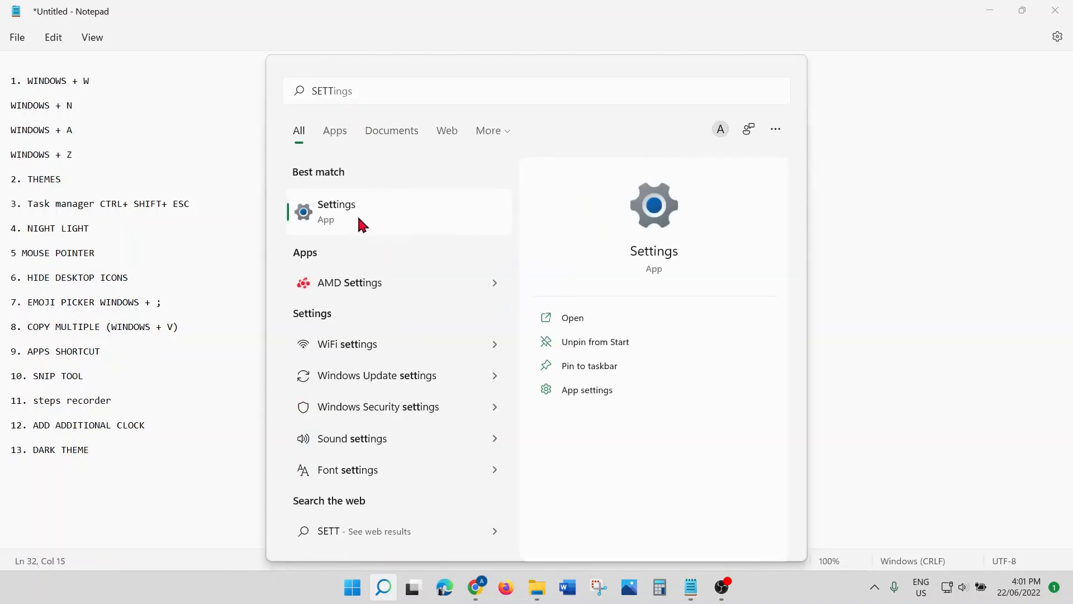
{"action": "left_click", "coordinate": [361, 223]}
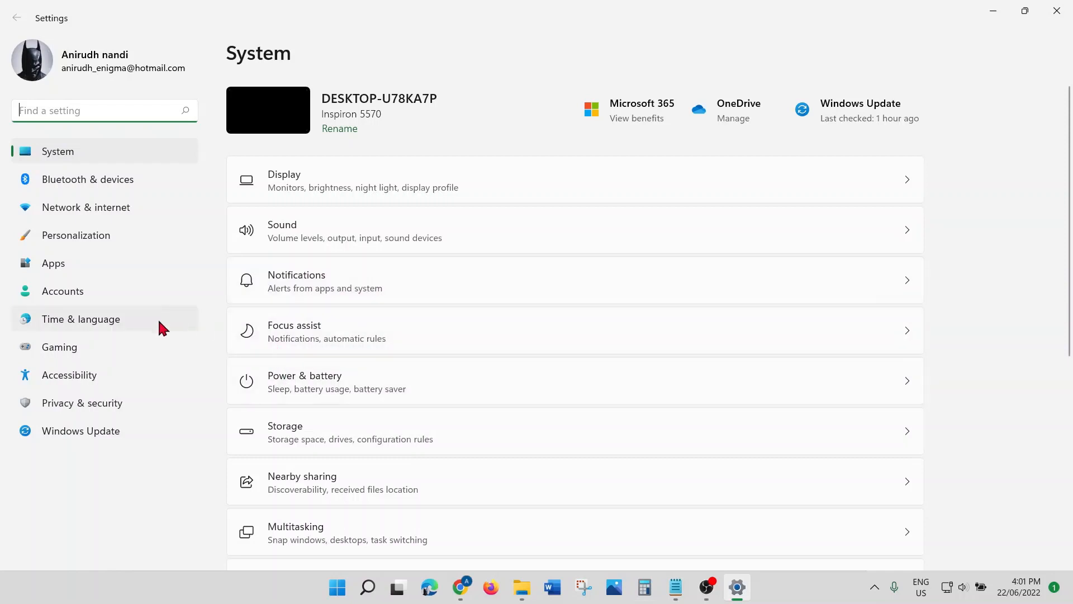
{"action": "left_click", "coordinate": [92, 244]}
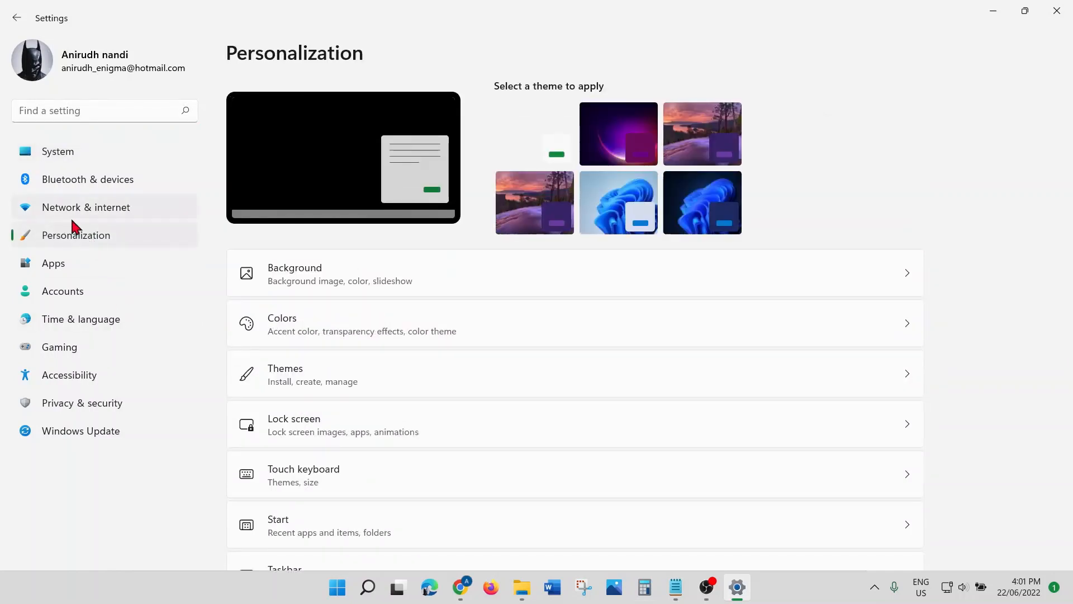
{"action": "left_click", "coordinate": [837, 342]}
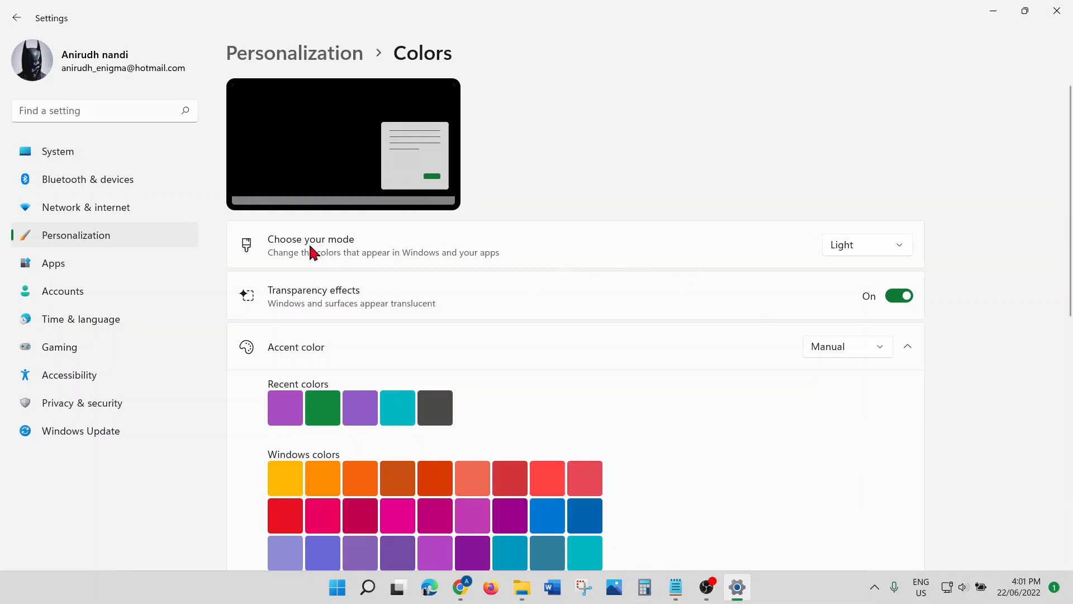
{"action": "left_click", "coordinate": [882, 253]}
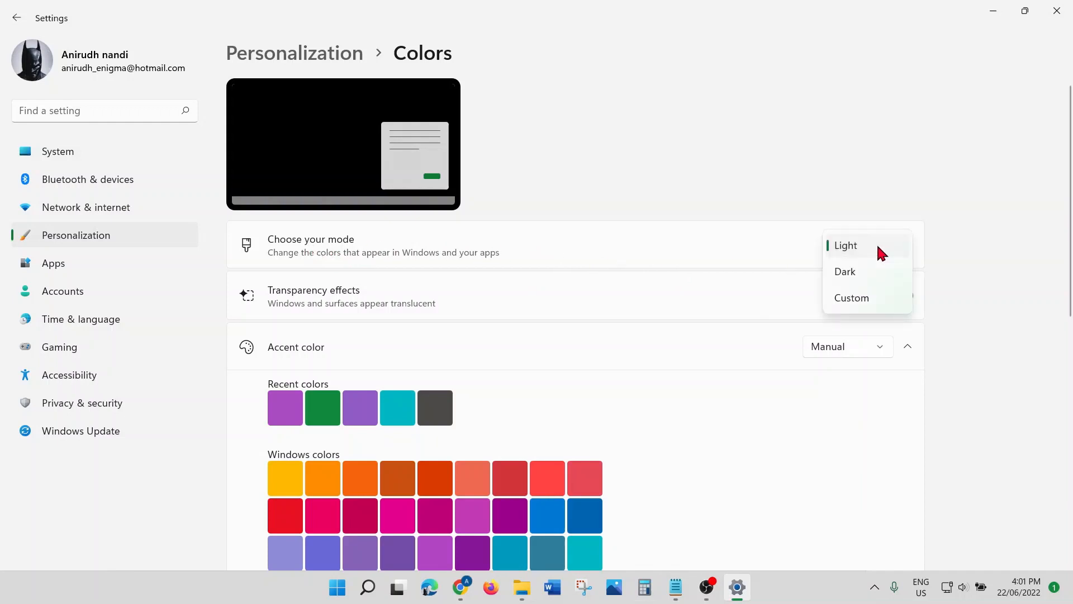
{"action": "left_click", "coordinate": [851, 275]}
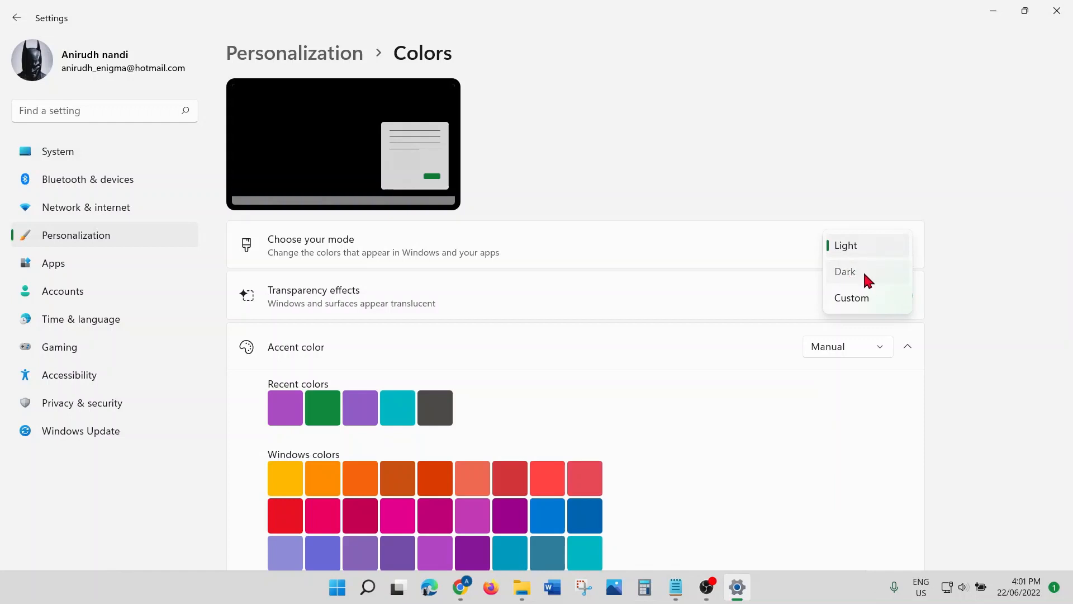
{"action": "left_click", "coordinate": [863, 270]}
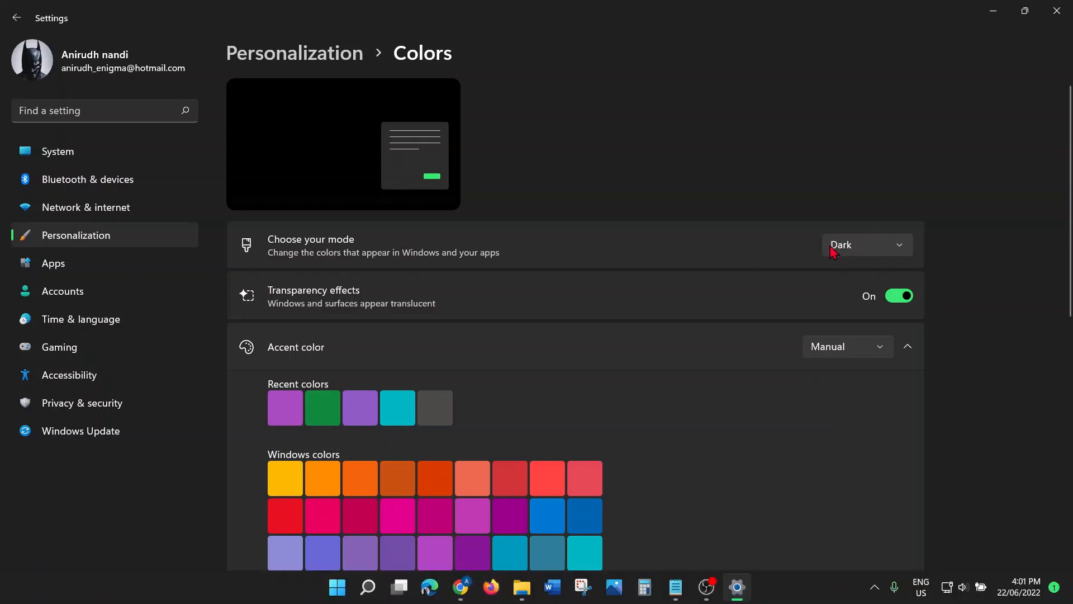
{"action": "left_click", "coordinate": [851, 247]}
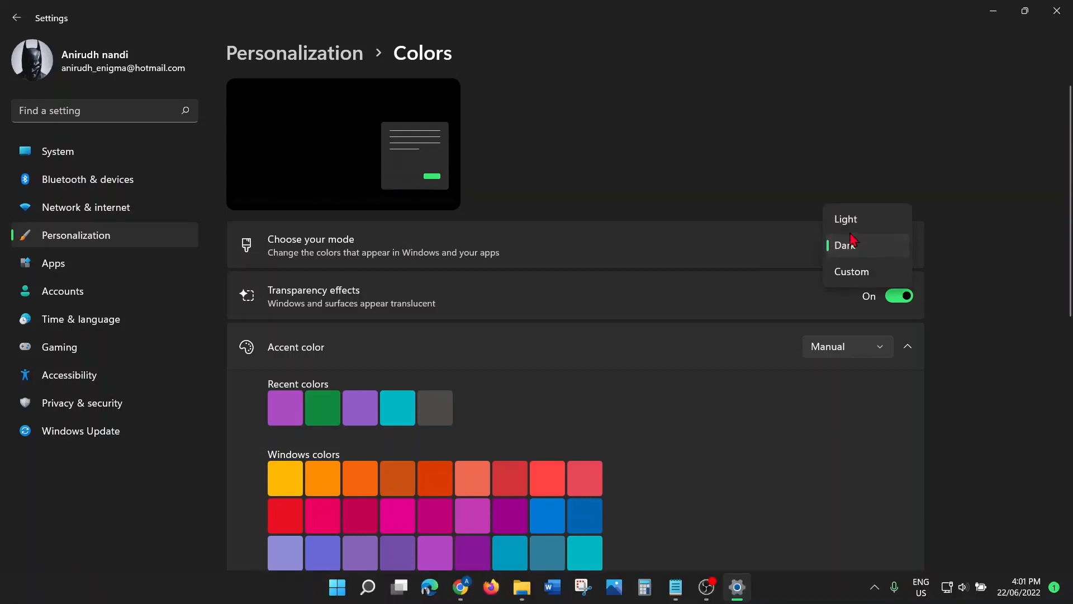
{"action": "left_click", "coordinate": [851, 220]}
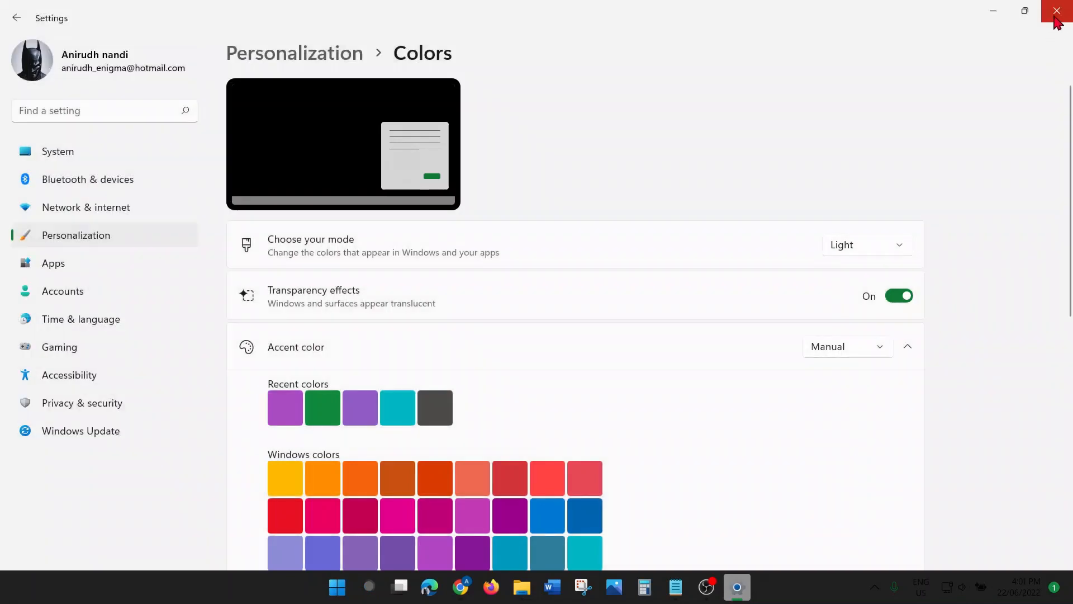
{"action": "left_click", "coordinate": [1058, 12]}
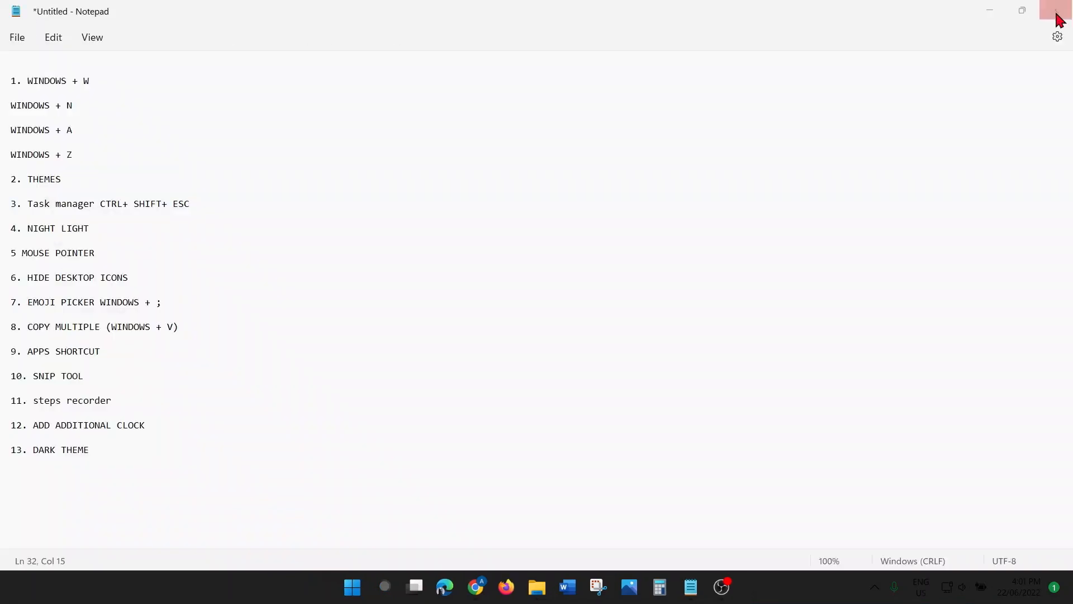
Step: Type '14. CONFIGURE APPS START' on a new line below the dark theme tip
{"action": "key", "text": "Return"}
{"action": "key", "text": "Return"}
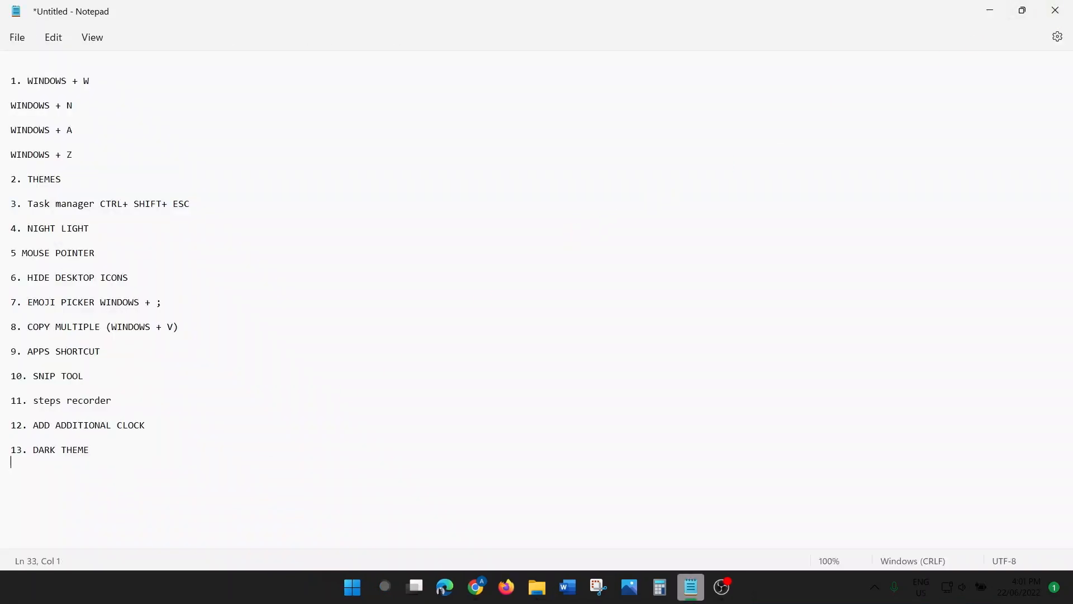
{"action": "type", "text": "14"}
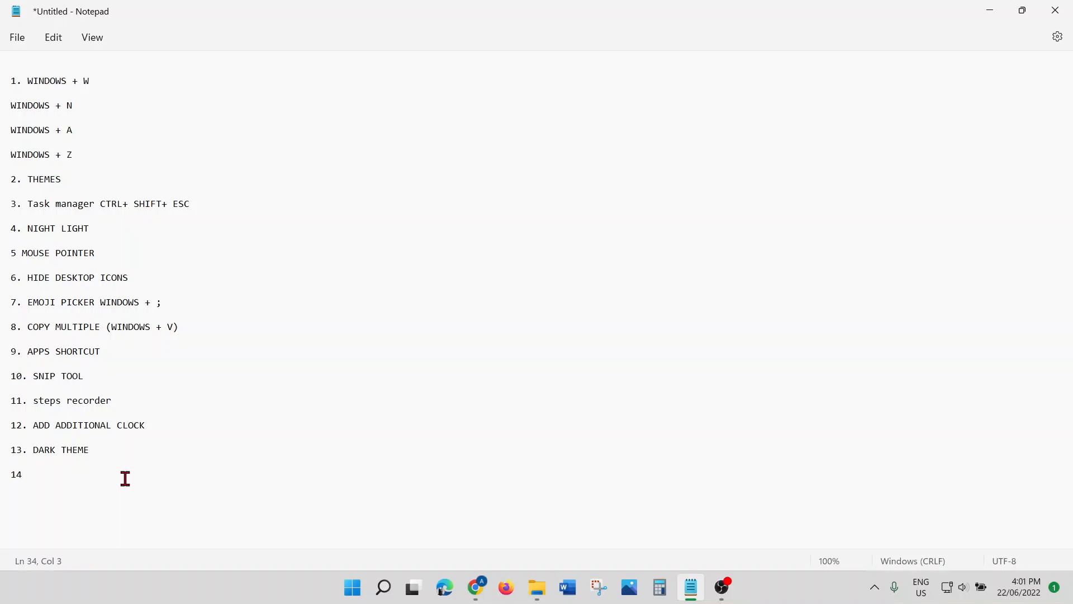
{"action": "type", "text": "."}
{"action": "type", "text": "CONFIGURE"}
{"action": "type", "text": "APPS START"}
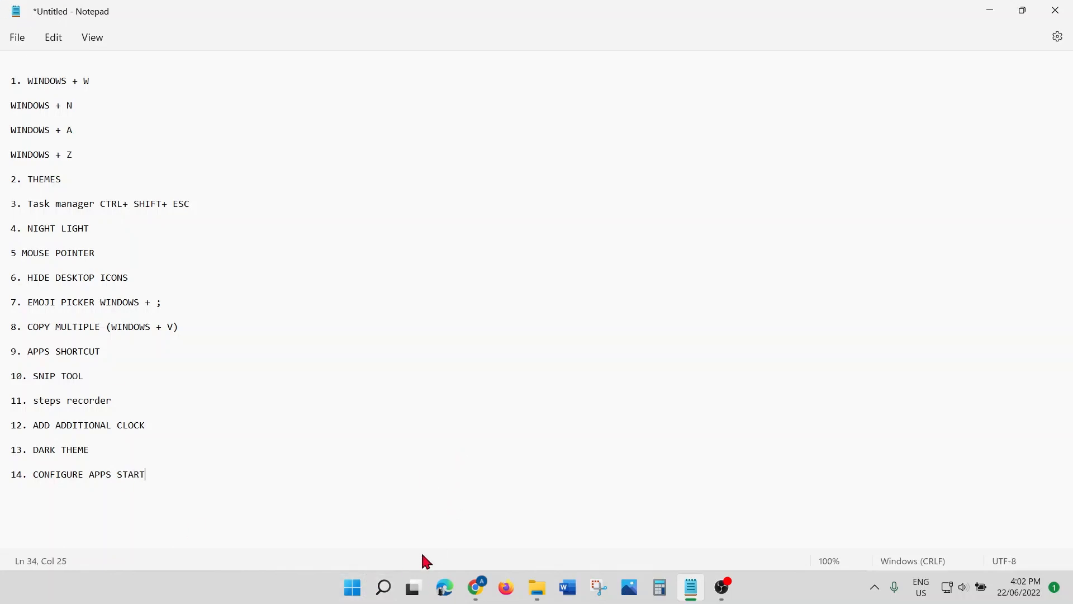
{"action": "key", "text": "super+s"}
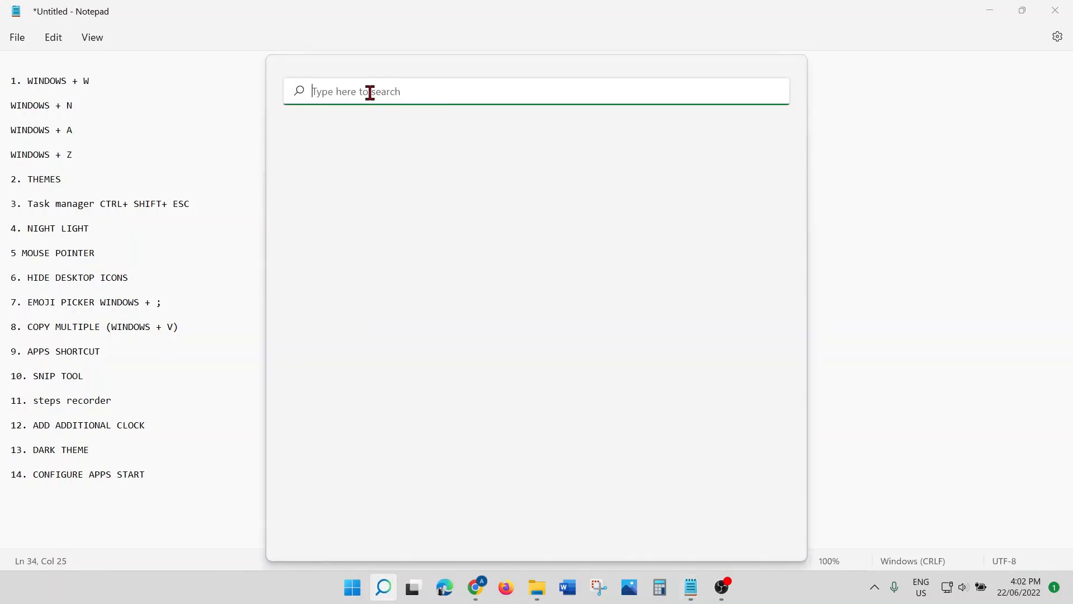
{"action": "type", "text": "SE"}
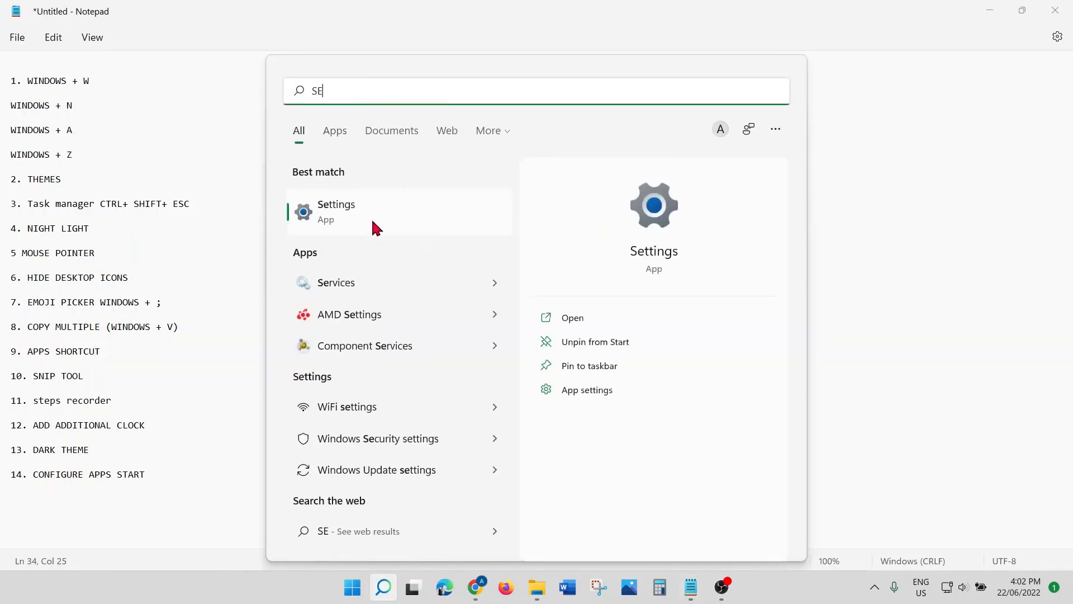
{"action": "left_click", "coordinate": [373, 222]}
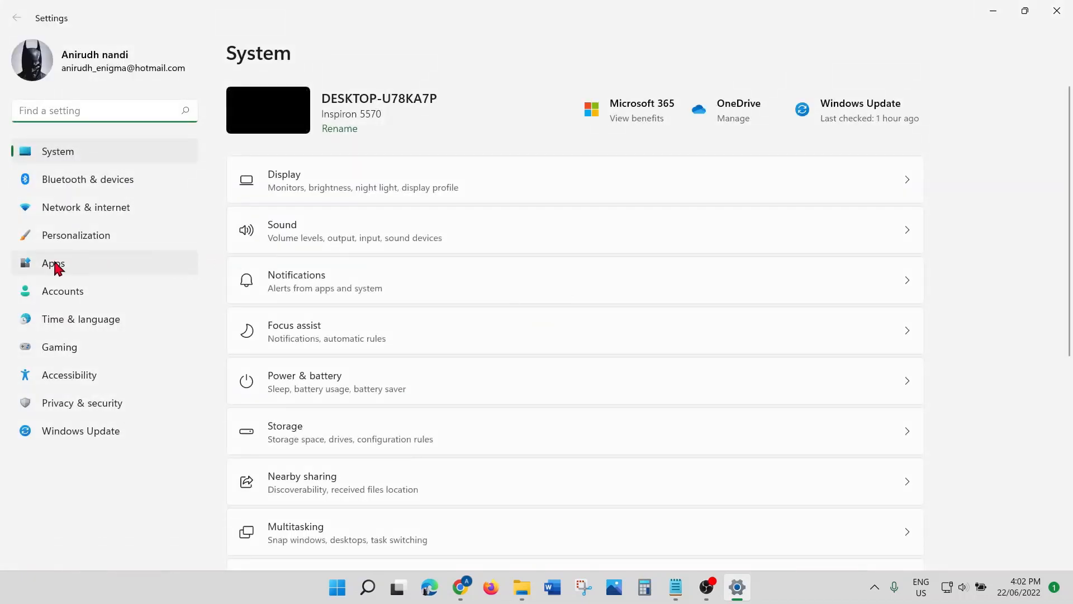
{"action": "left_click", "coordinate": [56, 265]}
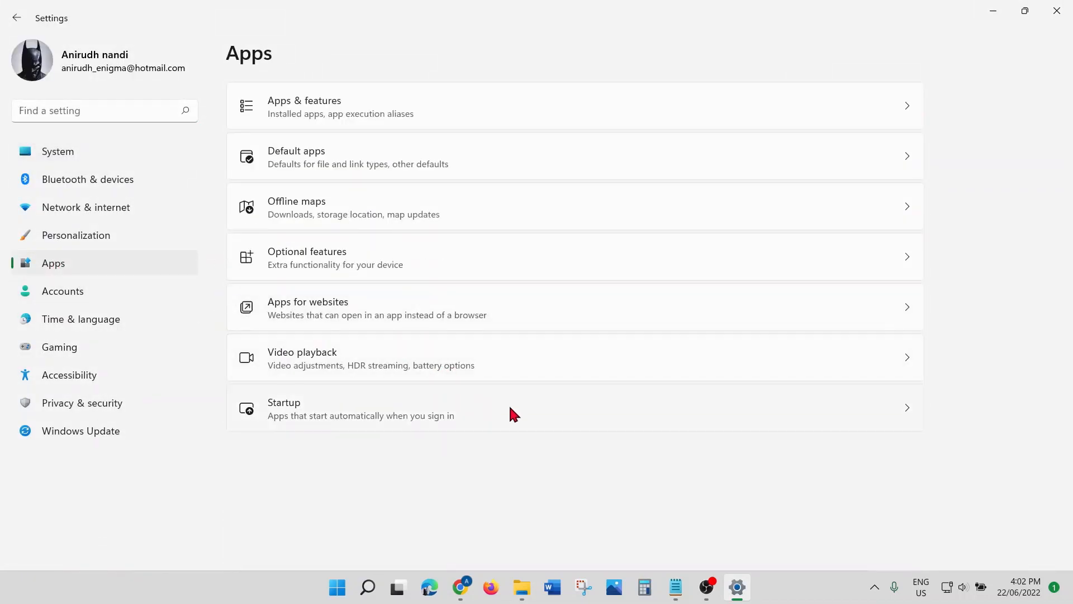
{"action": "left_click", "coordinate": [323, 412]}
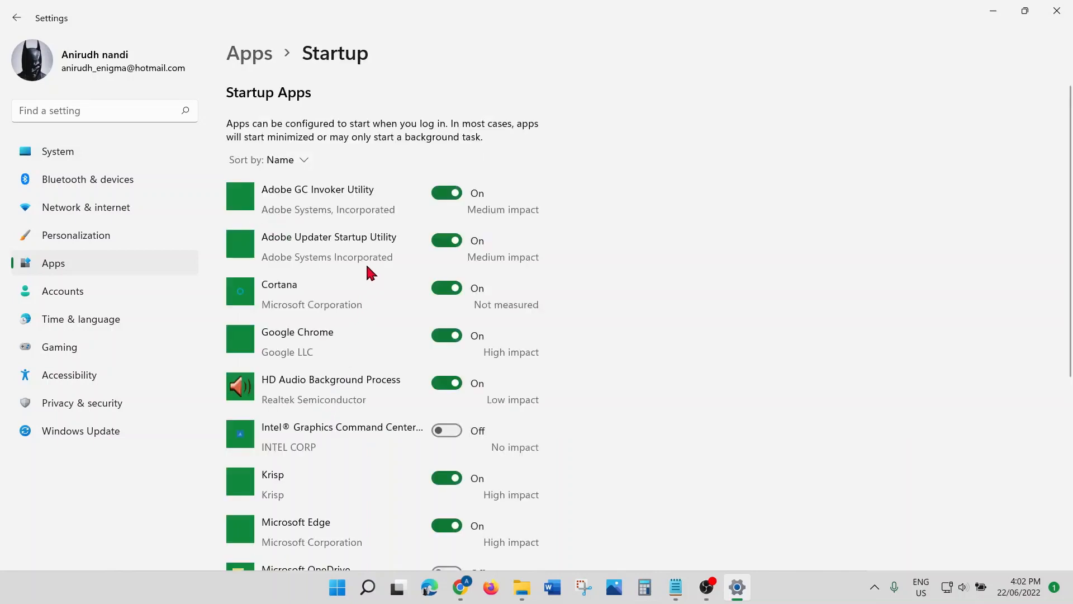
{"action": "scroll", "coordinate": [370, 272], "scroll_direction": "down", "scroll_amount": 5}
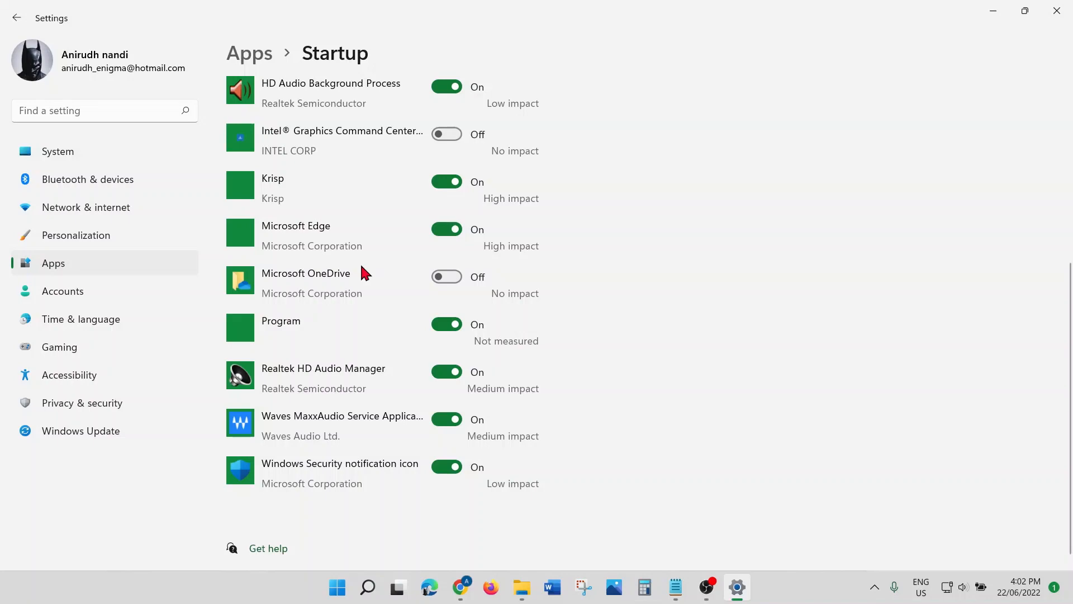
{"action": "scroll", "coordinate": [425, 314], "scroll_direction": "up", "scroll_amount": 4}
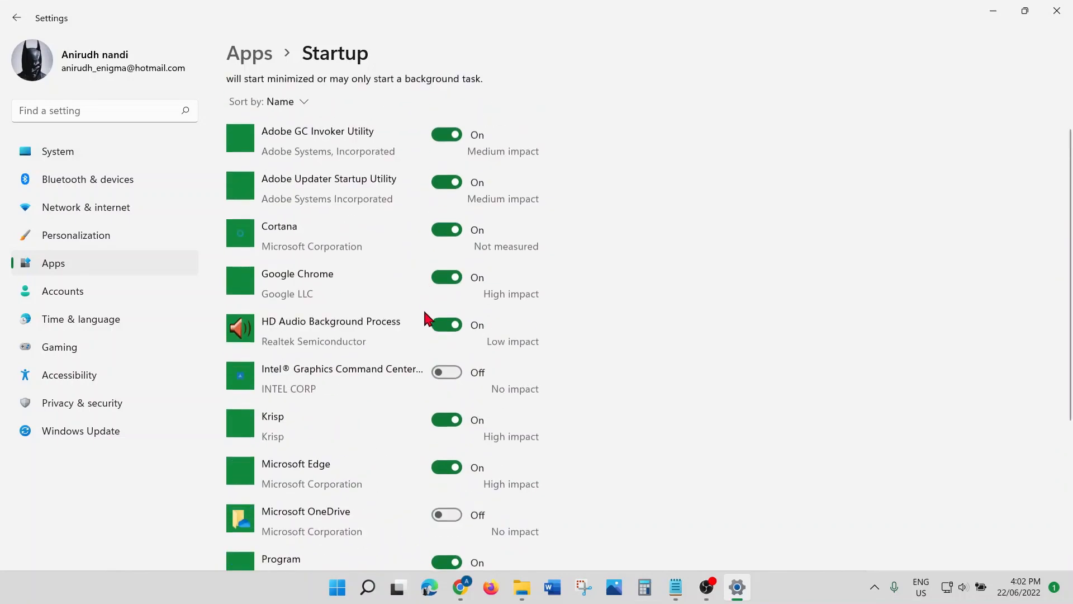
{"action": "scroll", "coordinate": [428, 319], "scroll_direction": "up", "scroll_amount": 1}
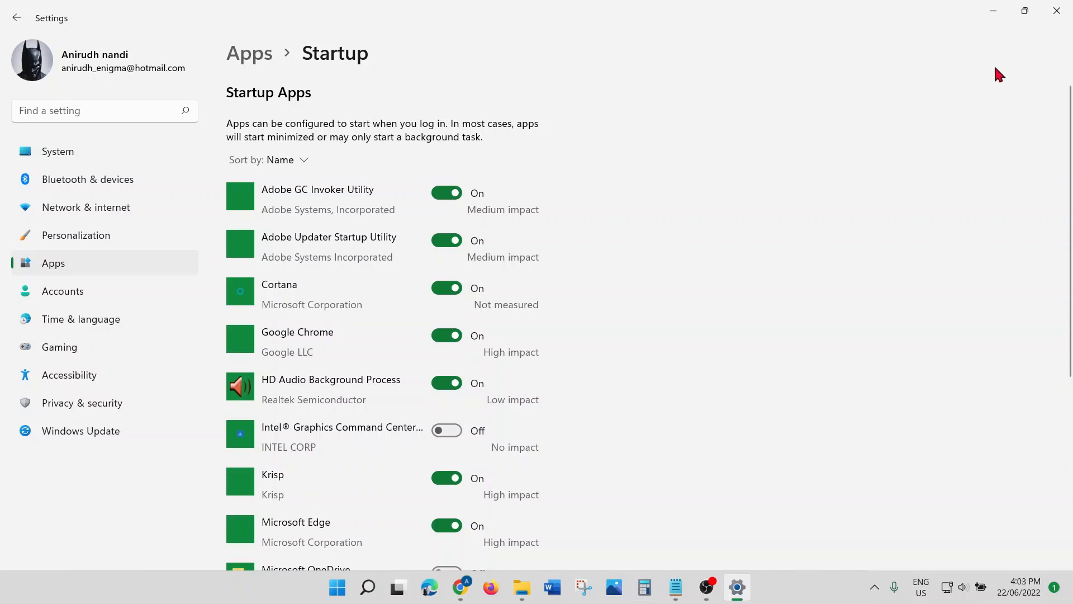
{"action": "left_click", "coordinate": [1062, 17]}
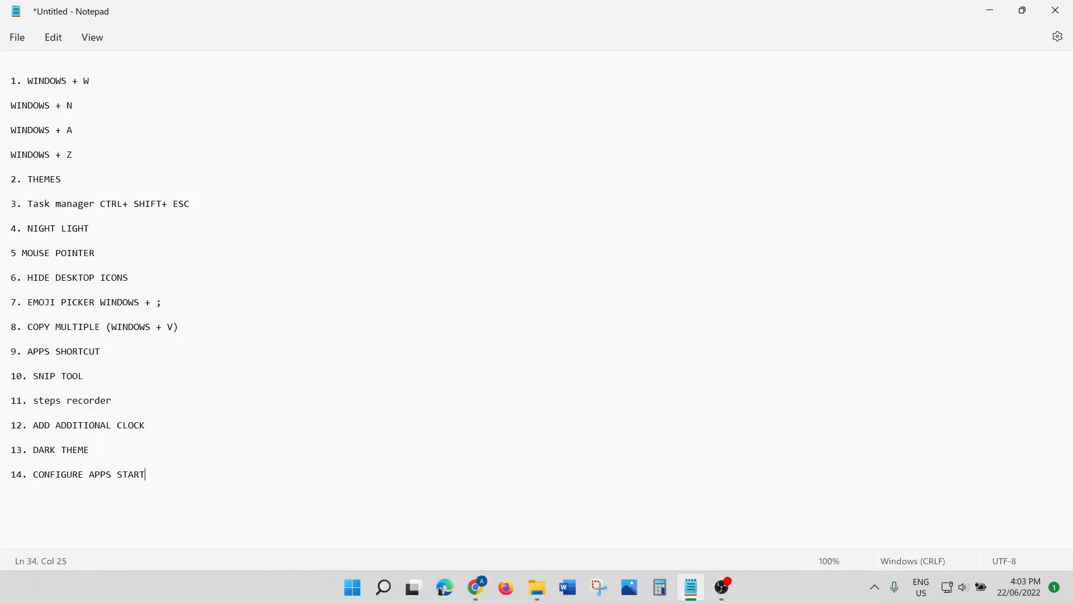
Step: Add '15.WINDOWS SANDBOX' on a new line at the end of the Notepad list
{"action": "key", "text": "Return"}
{"action": "key", "text": "Return"}
{"action": "type", "text": "15."}
{"action": "type", "text": "WINDOWS SANDBOX"}
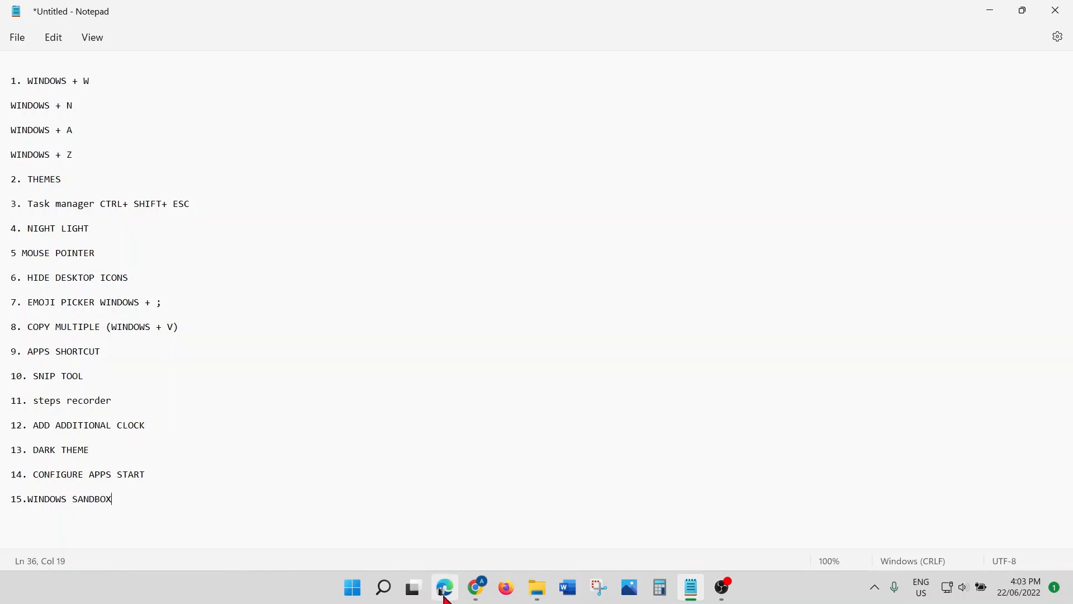
Step: Find Windows Sandbox by searching 'SAN' in Windows Search and launch it
{"action": "mouse_move", "coordinate": [384, 587]}
{"action": "left_click", "coordinate": [386, 461]}
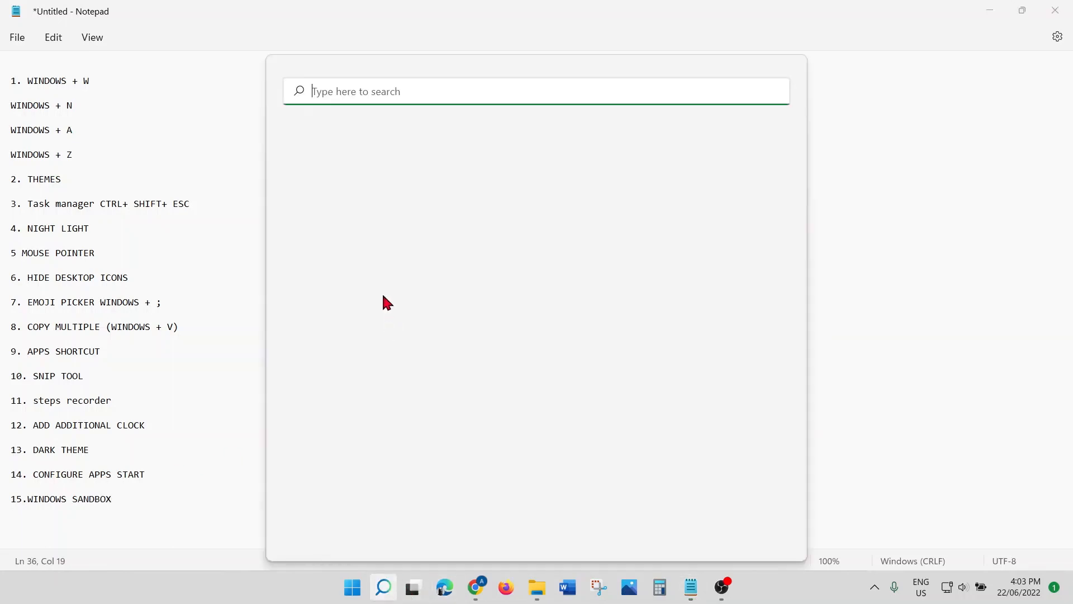
{"action": "type", "text": "SAN"}
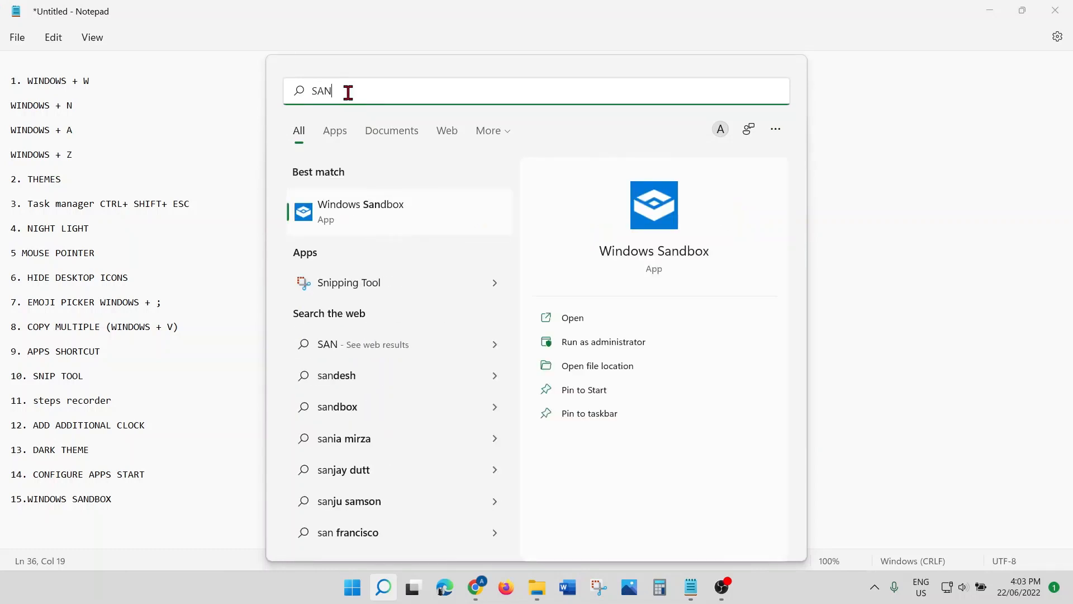
{"action": "left_click", "coordinate": [381, 210]}
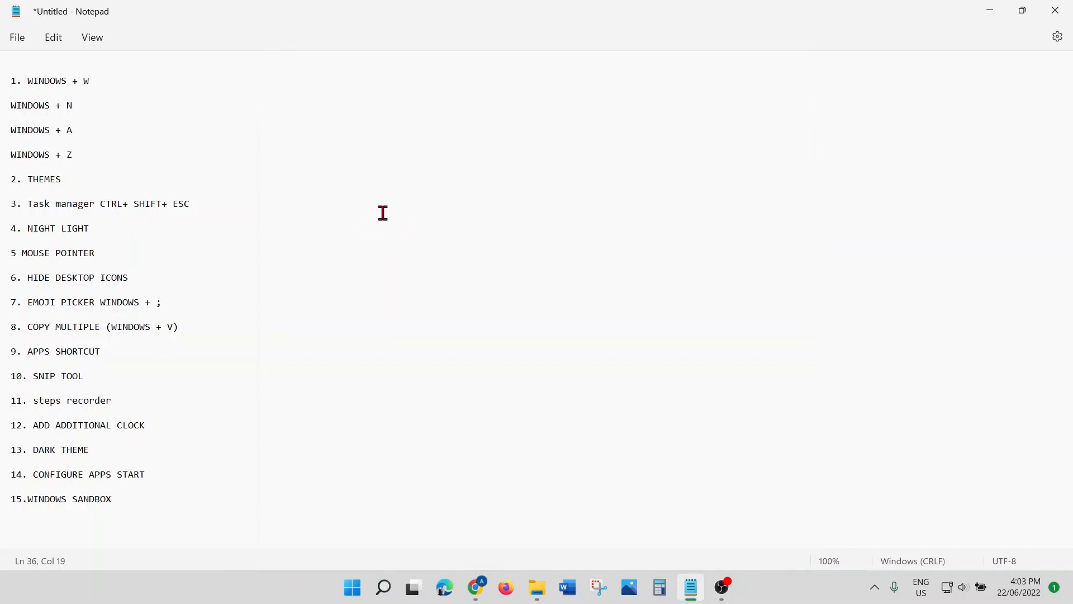
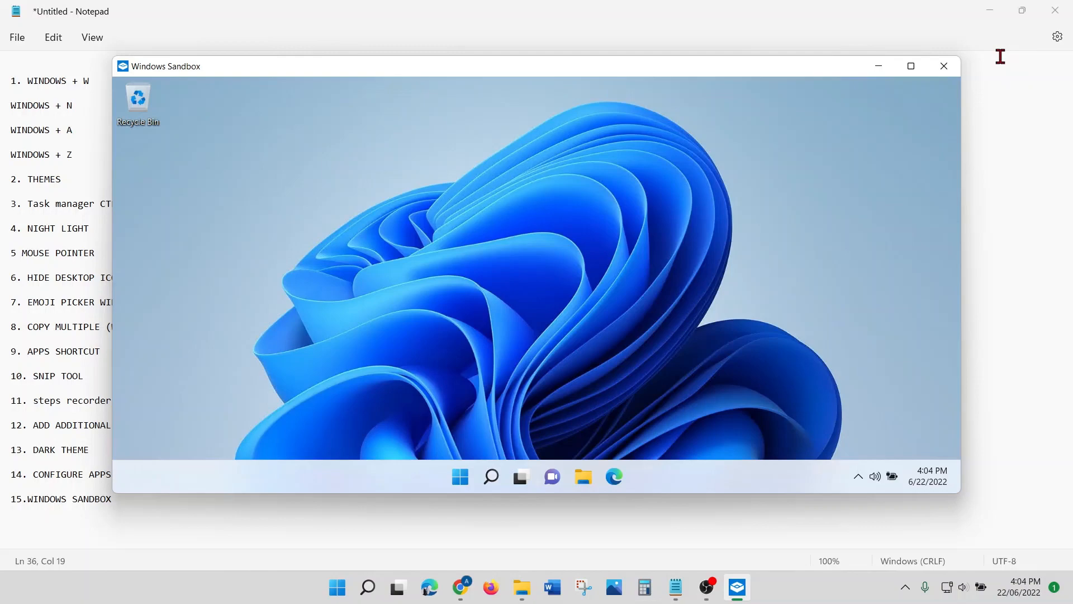
Step: Close the Windows Sandbox session, discarding its contents, and start a new line in Notepad
{"action": "left_click", "coordinate": [912, 66]}
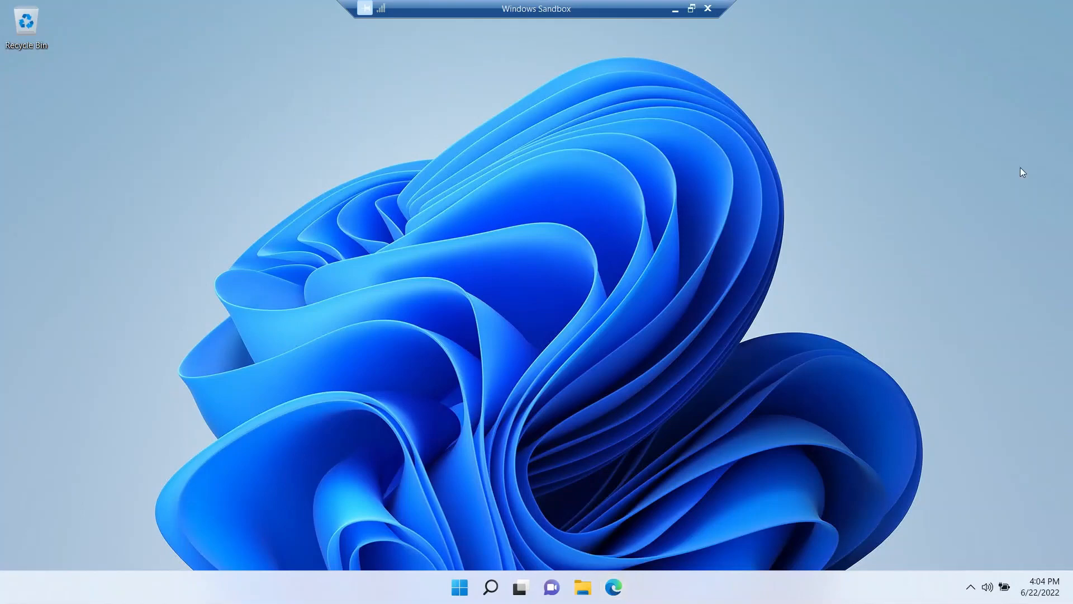
{"action": "left_click", "coordinate": [707, 9]}
{"action": "left_click", "coordinate": [593, 349]}
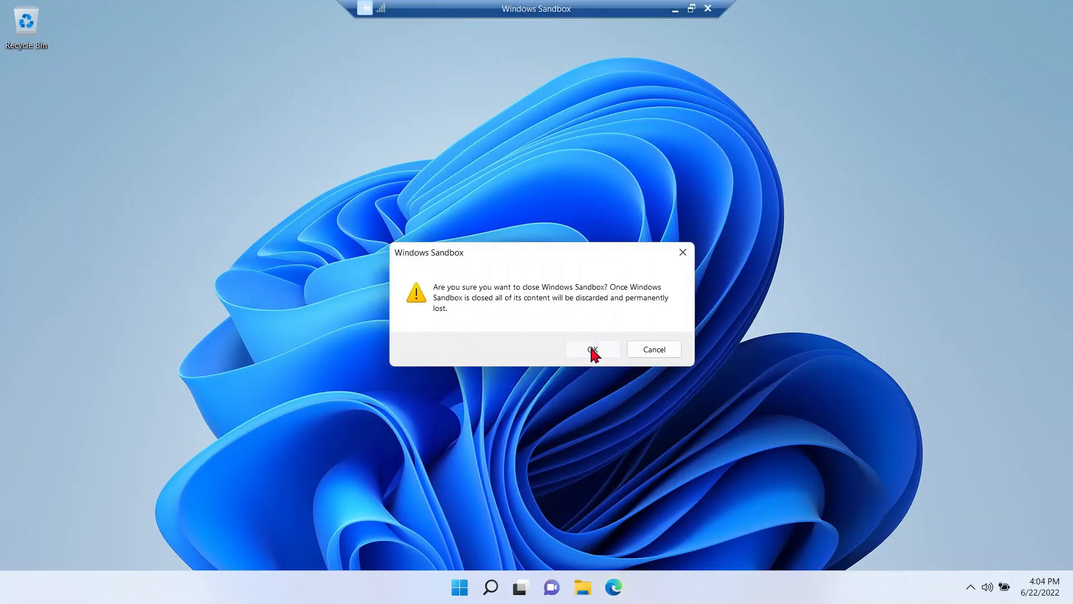
{"action": "key", "text": "Return"}
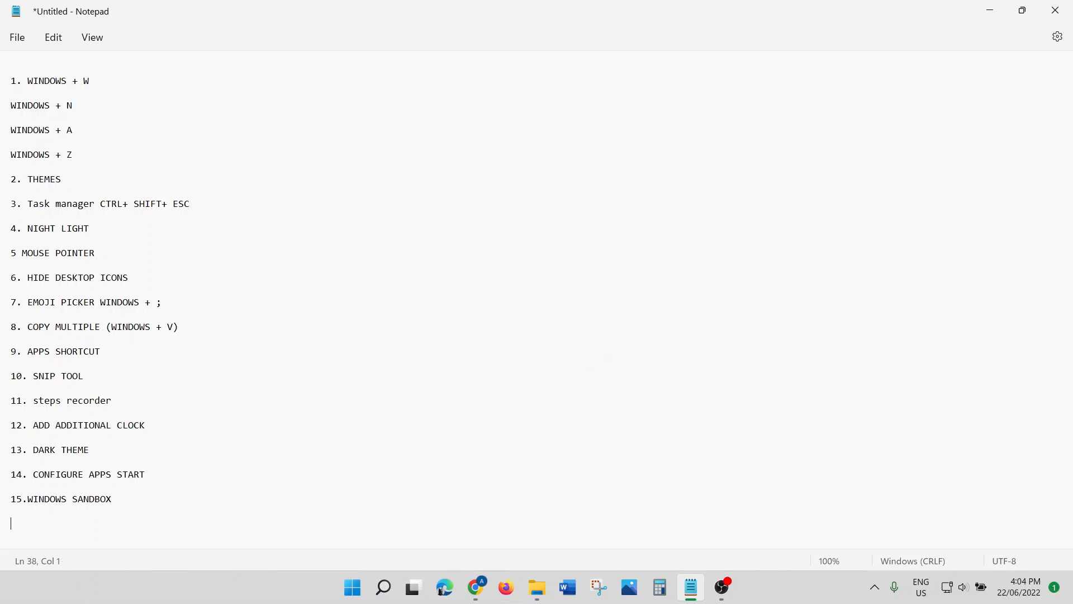
Step: Add '16. STICKY NOTES' to the Notepad list and launch Sticky Notes via a 'STICKY' search
{"action": "type", "text": "16."}
{"action": "type", "text": "STICKY NOTES"}
{"action": "left_click", "coordinate": [390, 595]}
{"action": "type", "text": "S"}
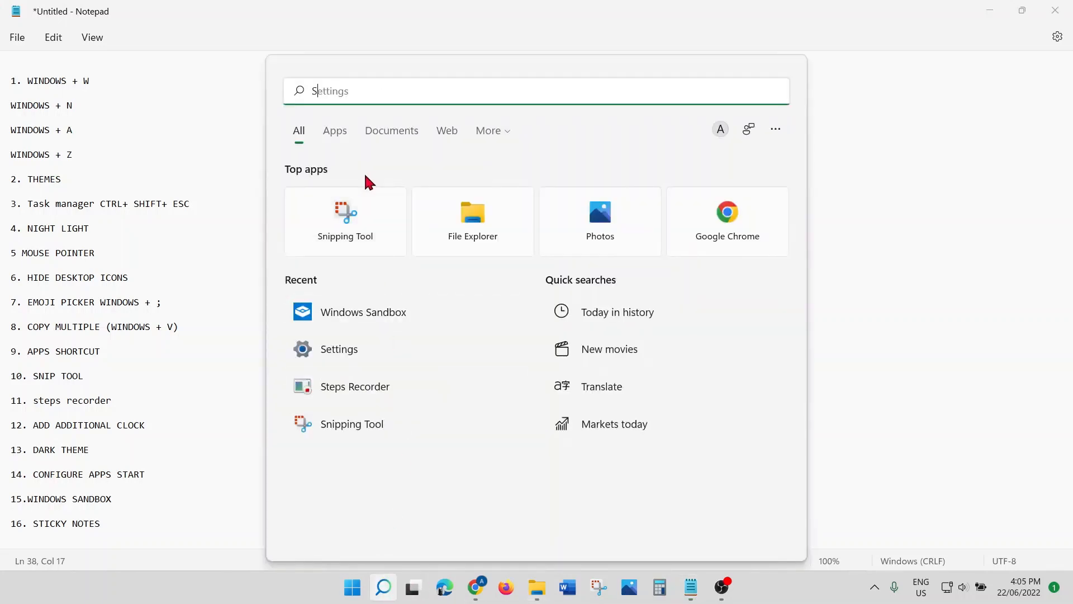
{"action": "type", "text": "TICKY"}
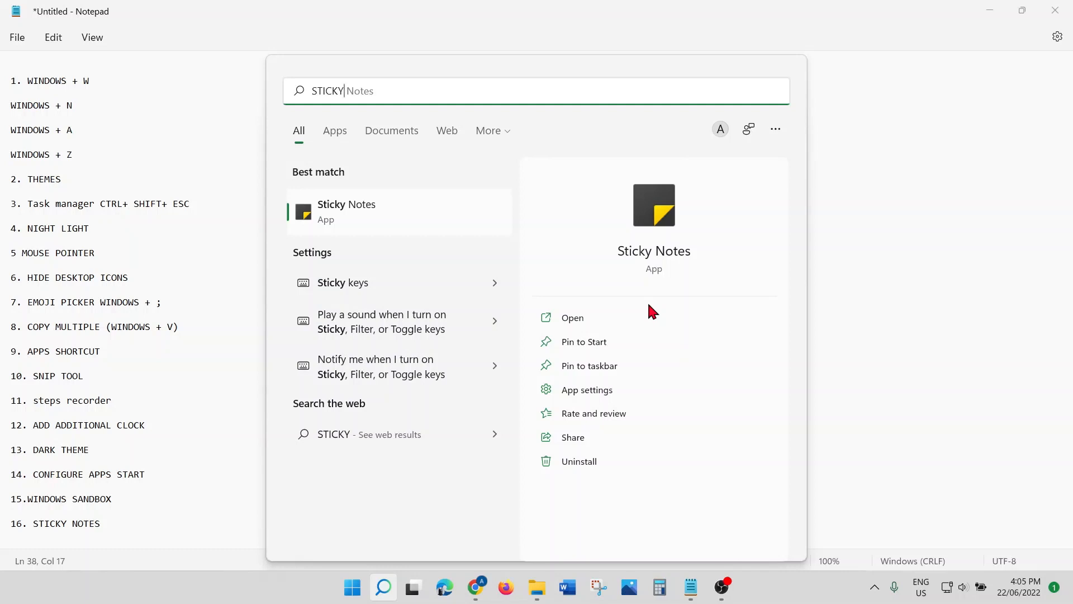
{"action": "left_click", "coordinate": [575, 314]}
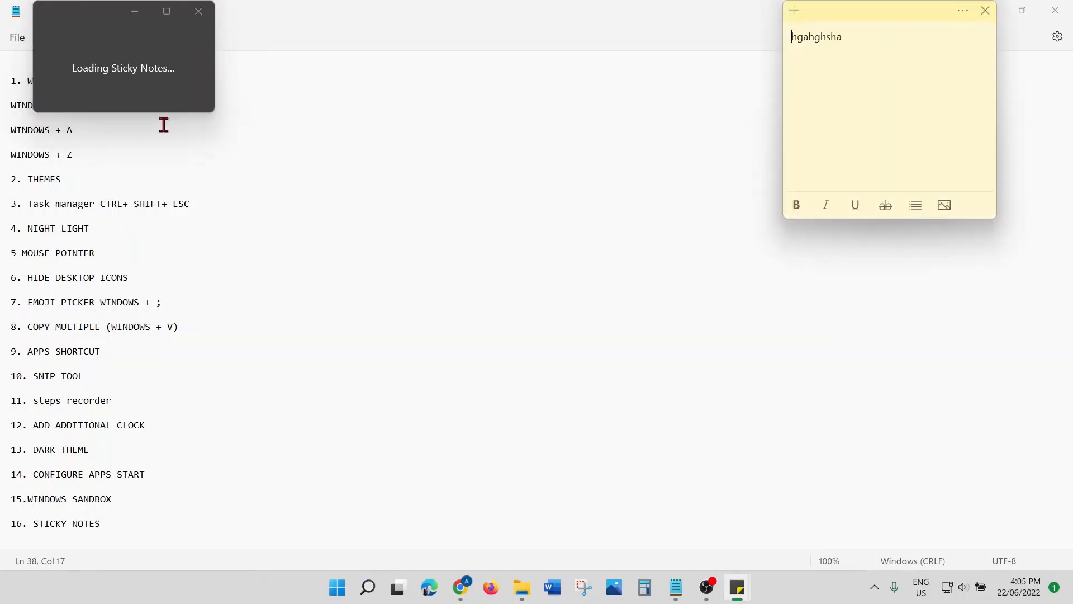
Step: Replace the sticky note's text with 'HSHSHSHSHS', then close the note
{"action": "left_click_drag", "start_coordinate": [857, 31], "coordinate": [765, 44]}
{"action": "key", "text": "BackSpace"}
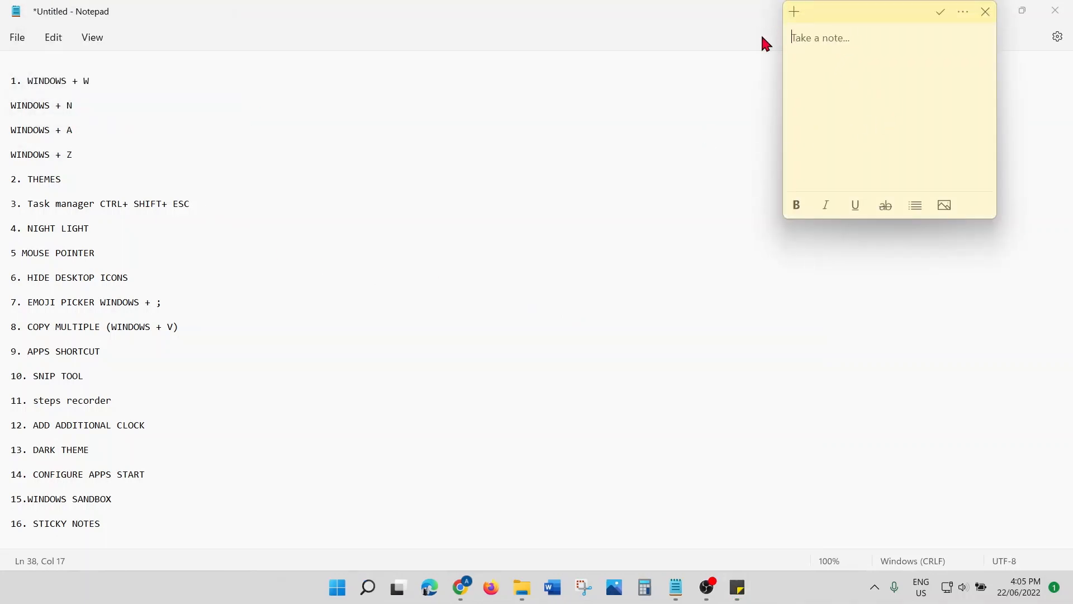
{"action": "type", "text": "HSHSHSHSHS"}
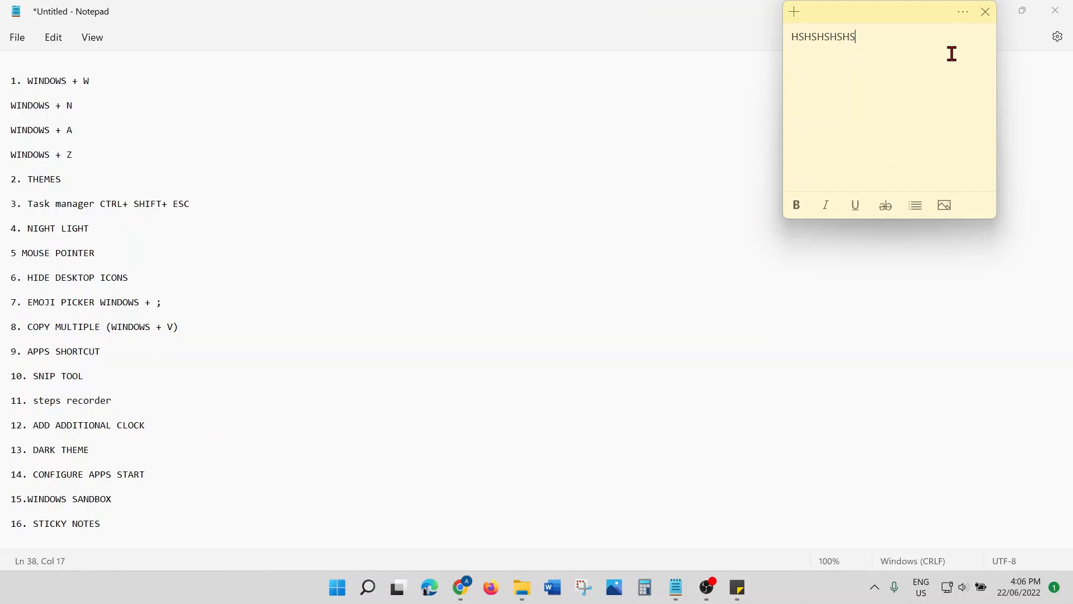
{"action": "left_click", "coordinate": [986, 12]}
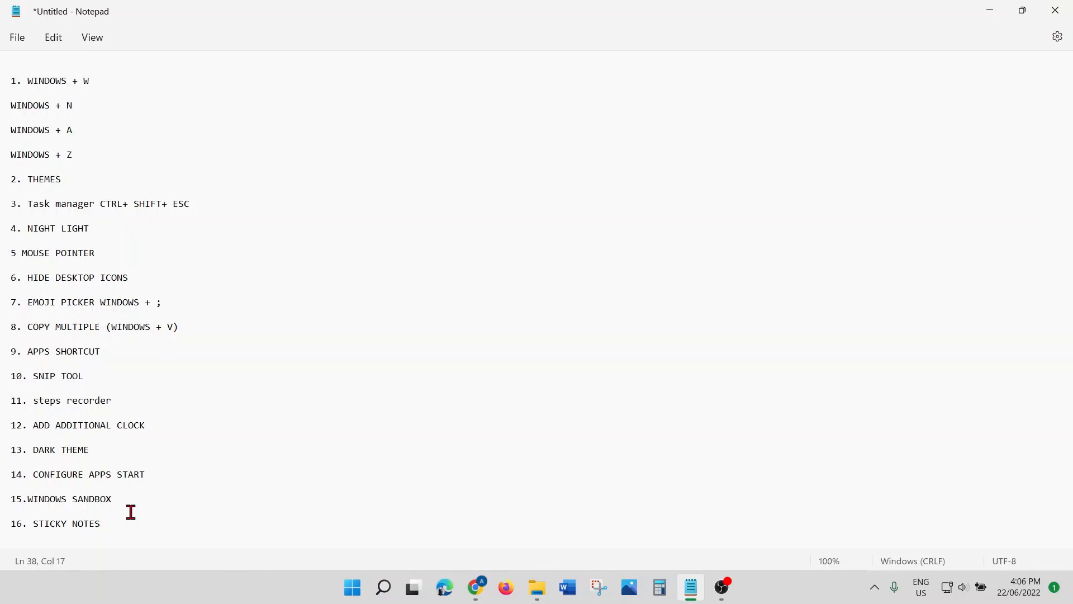
Step: Type '17. DICTATE W+ H' on a new line in Notepad
{"action": "key", "text": "Return"}
{"action": "key", "text": "Return"}
{"action": "type", "text": "17"}
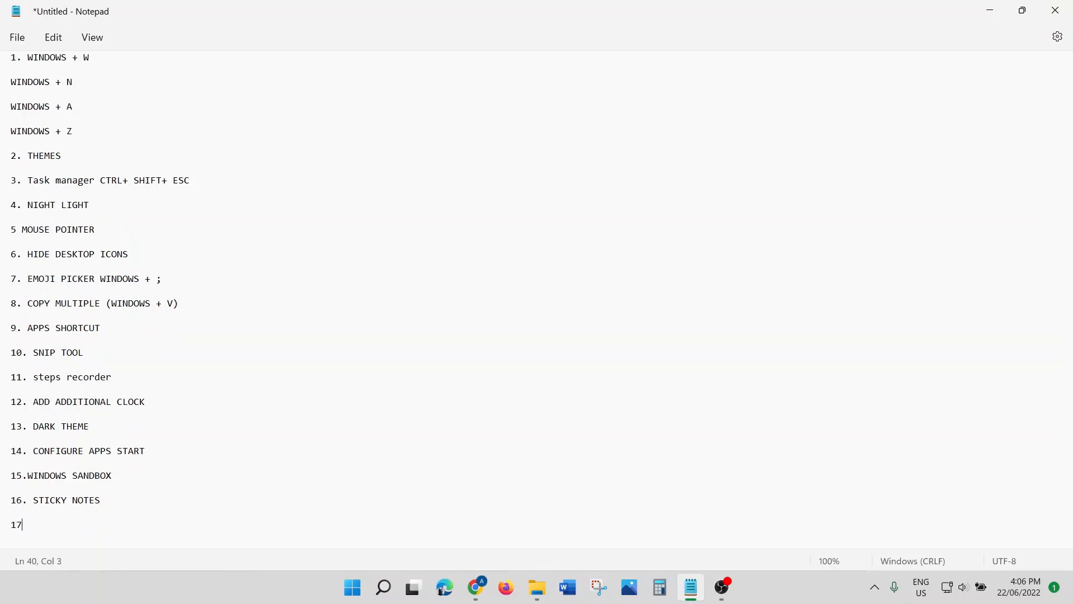
{"action": "type", "text": ". DICTATE"}
{"action": "type", "text": "W+ H"}
Step: Try voice typing with Win+H, then delete the dictated word 'basically'
{"action": "key", "text": "super+h"}
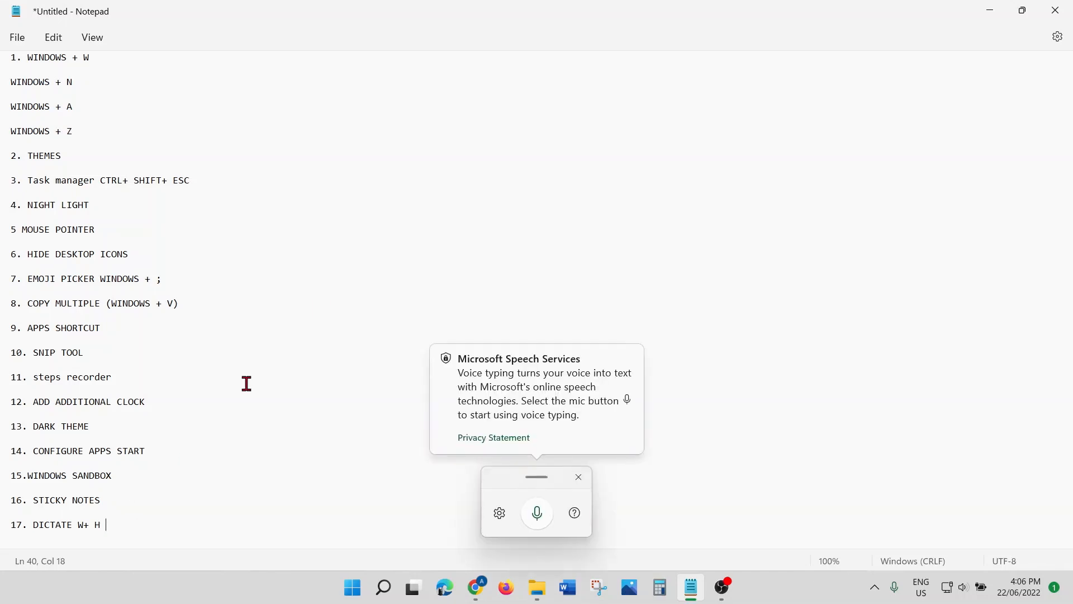
{"action": "left_click", "coordinate": [538, 515]}
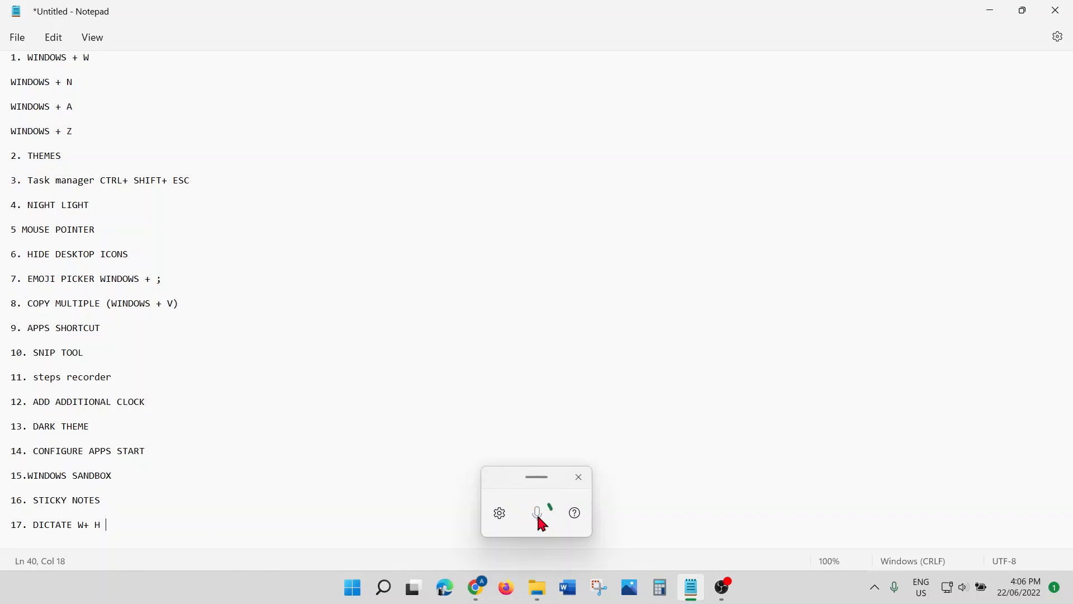
{"action": "left_click", "coordinate": [579, 477]}
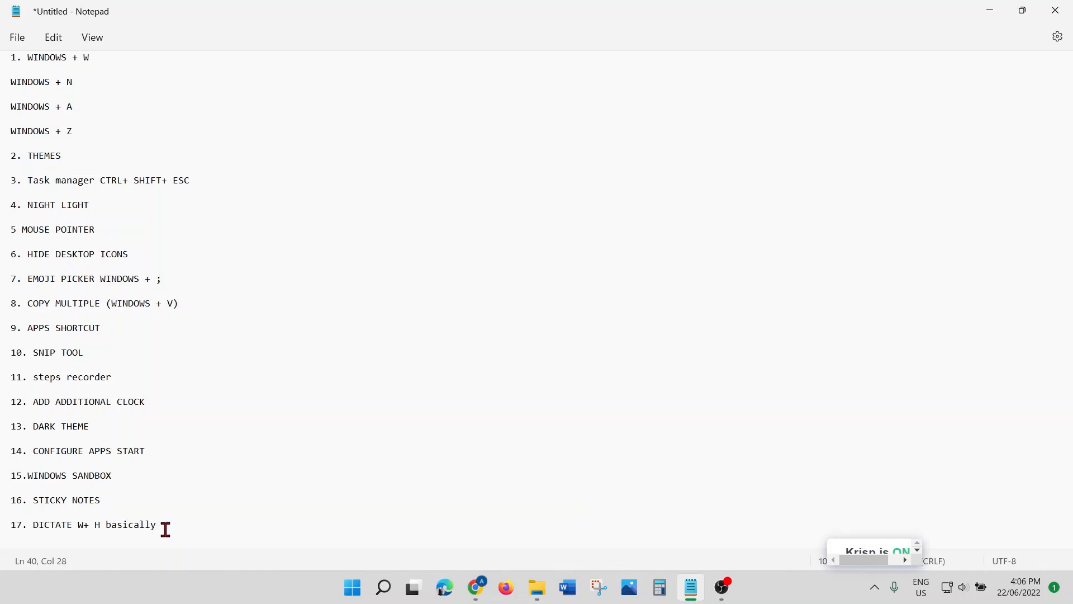
{"action": "left_click_drag", "start_coordinate": [168, 526], "coordinate": [107, 531]}
{"action": "key", "text": "BackSpace"}
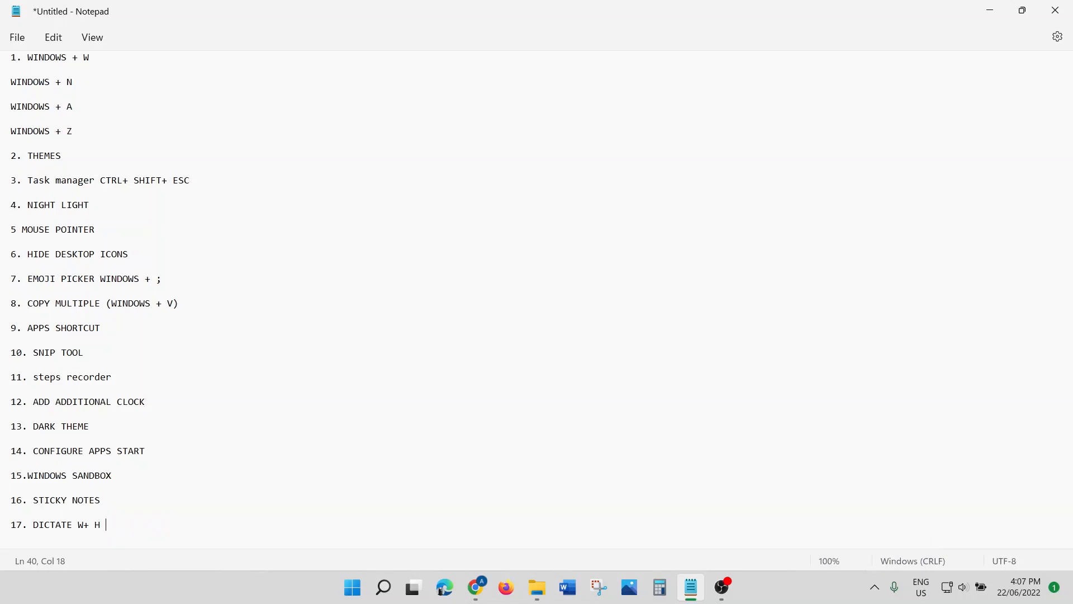
Step: Add '18. VIDEO EDITOR' on a new line in the Notepad list
{"action": "scroll", "coordinate": [237, 426], "scroll_direction": "up", "scroll_amount": 1}
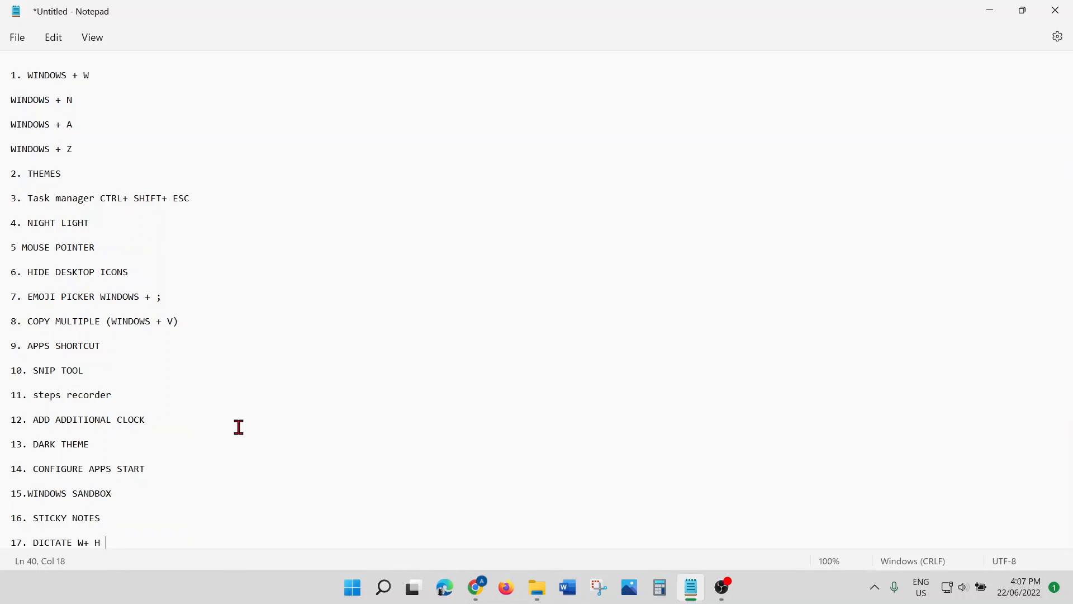
{"action": "key", "text": "Return"}
{"action": "key", "text": "Return"}
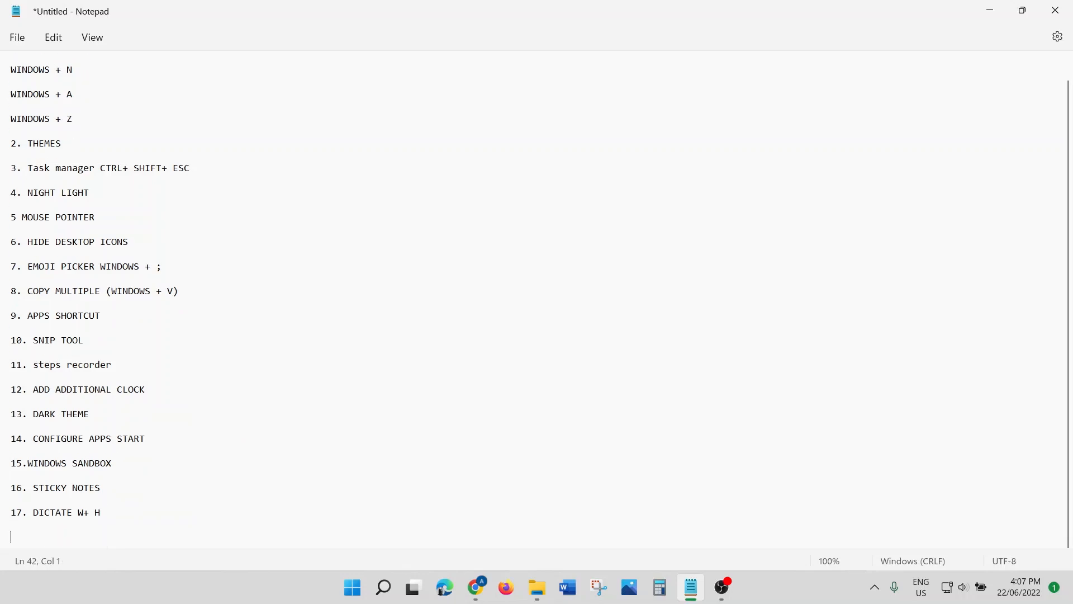
{"action": "type", "text": "18"}
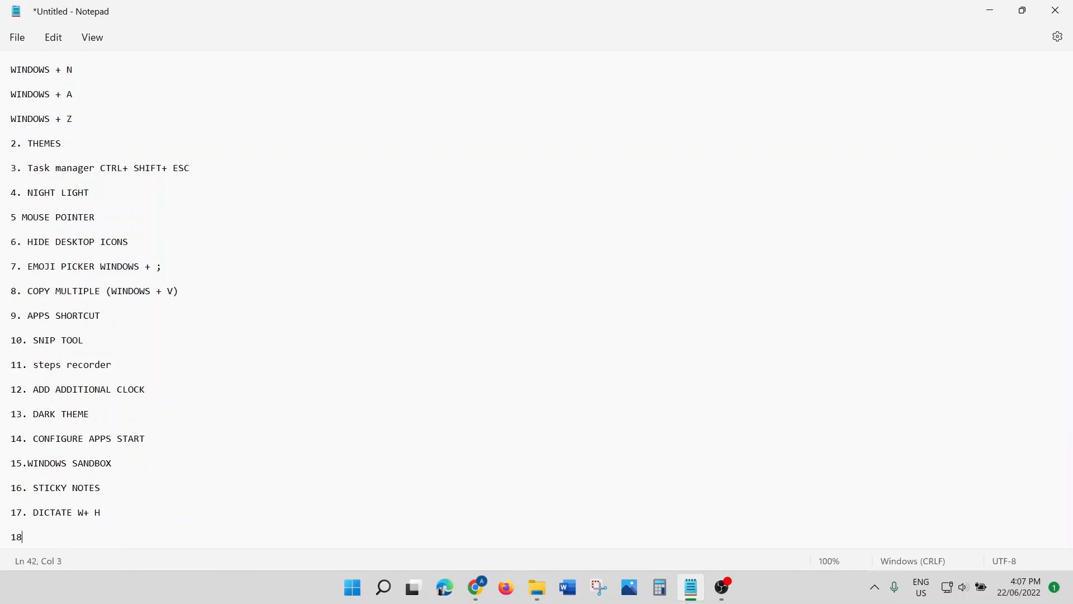
{"action": "type", "text": "."}
{"action": "type", "text": "VIDEO EDIT"}
{"action": "type", "text": "OR"}
Step: Search 'VIDEO' and open the Video Editor's list of video projects
{"action": "left_click", "coordinate": [383, 587]}
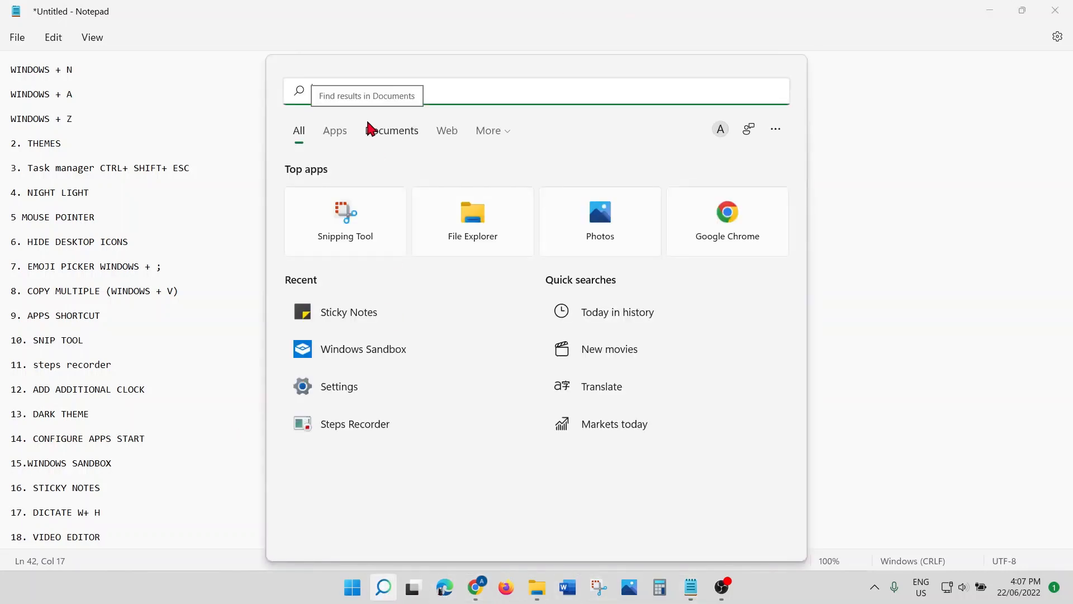
{"action": "type", "text": "VIDEO"}
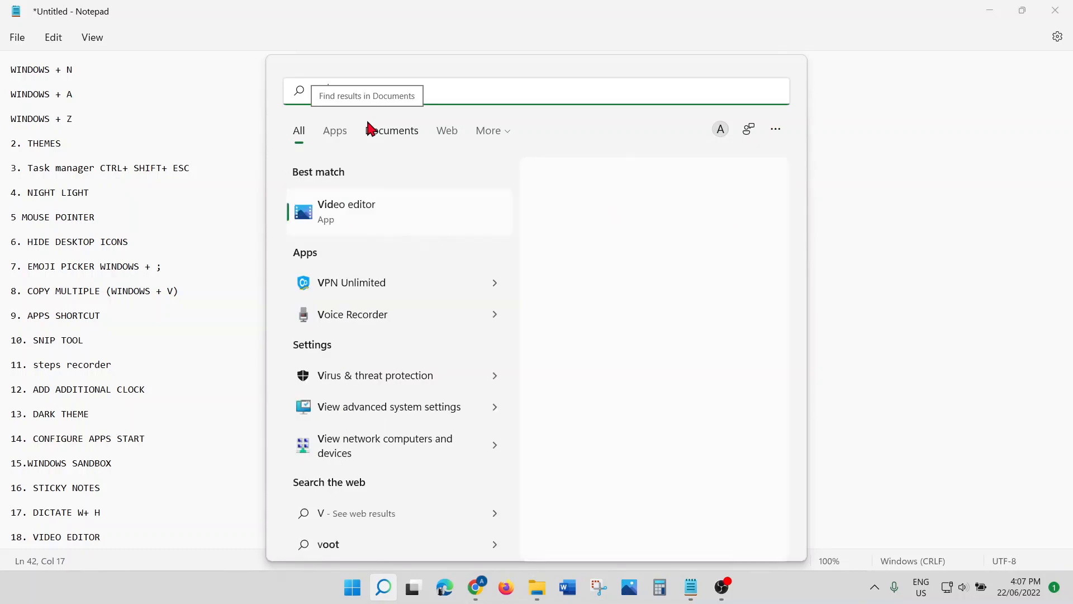
{"action": "left_click", "coordinate": [395, 221]}
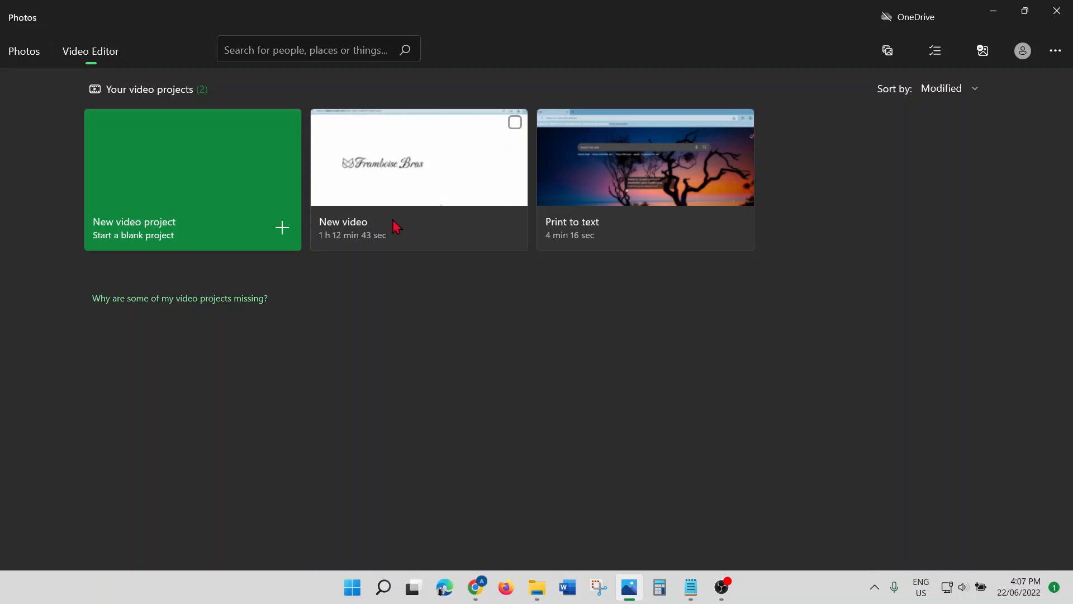
Step: Create a blank video project, keeping the default name 'New video'
{"action": "left_click", "coordinate": [229, 207]}
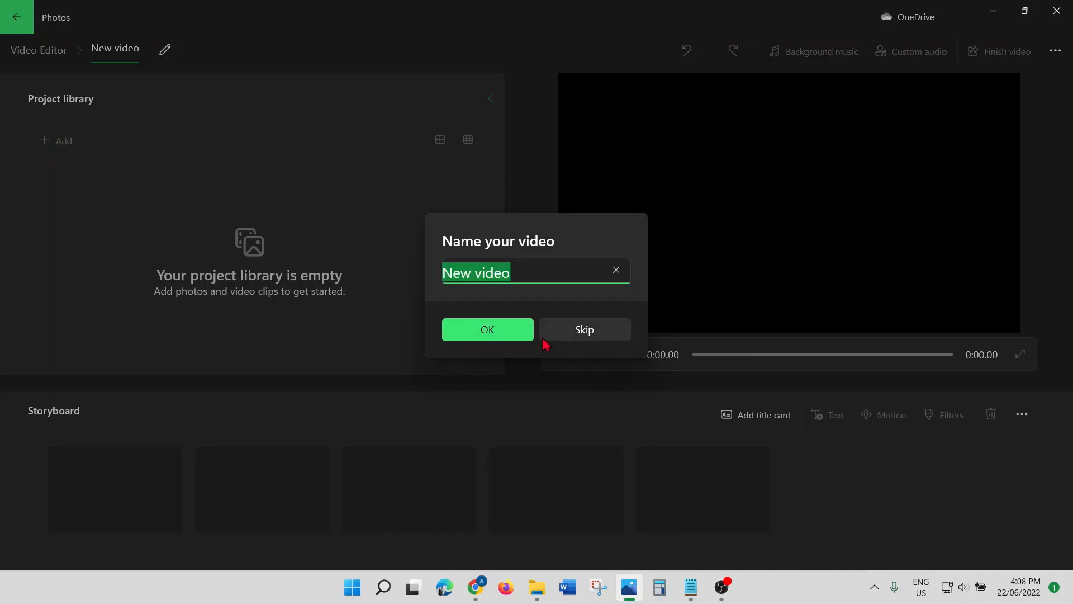
{"action": "left_click", "coordinate": [529, 331]}
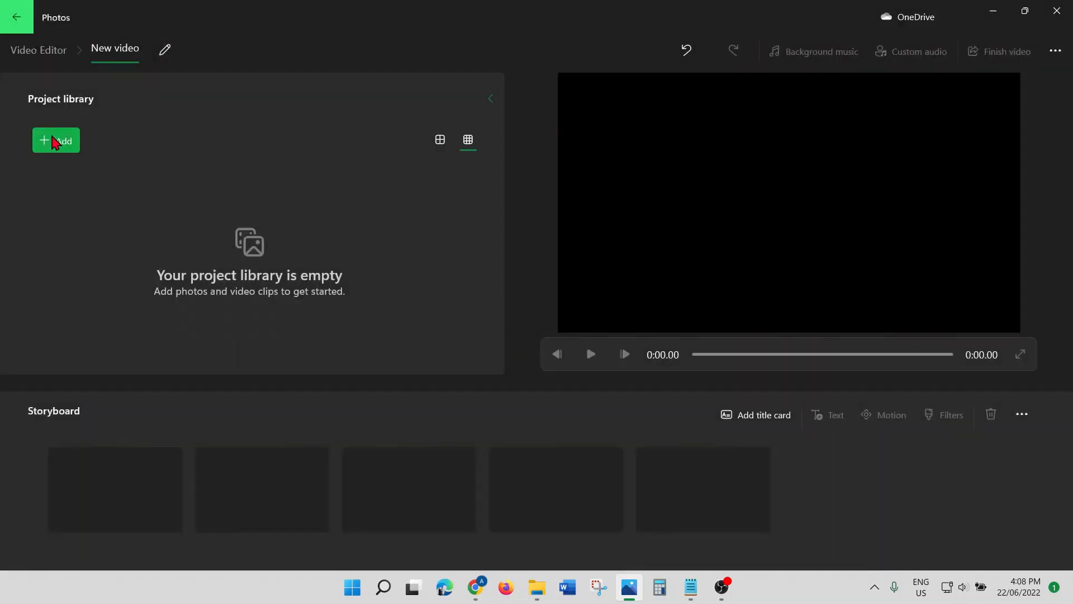
Step: Import 'Creta e logo in ucraft' and 'Deep Blue Tech Business Conference Video Background' from this PC
{"action": "left_click", "coordinate": [54, 140]}
{"action": "left_click", "coordinate": [65, 179]}
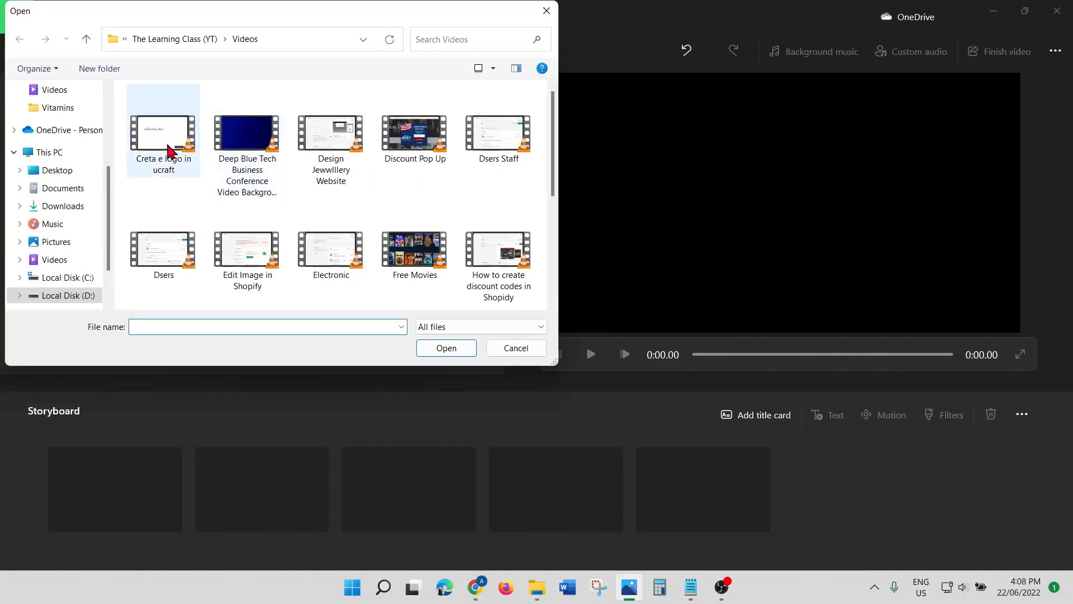
{"action": "left_click", "coordinate": [169, 150]}
{"action": "left_click", "coordinate": [258, 152], "text": "ctrl"}
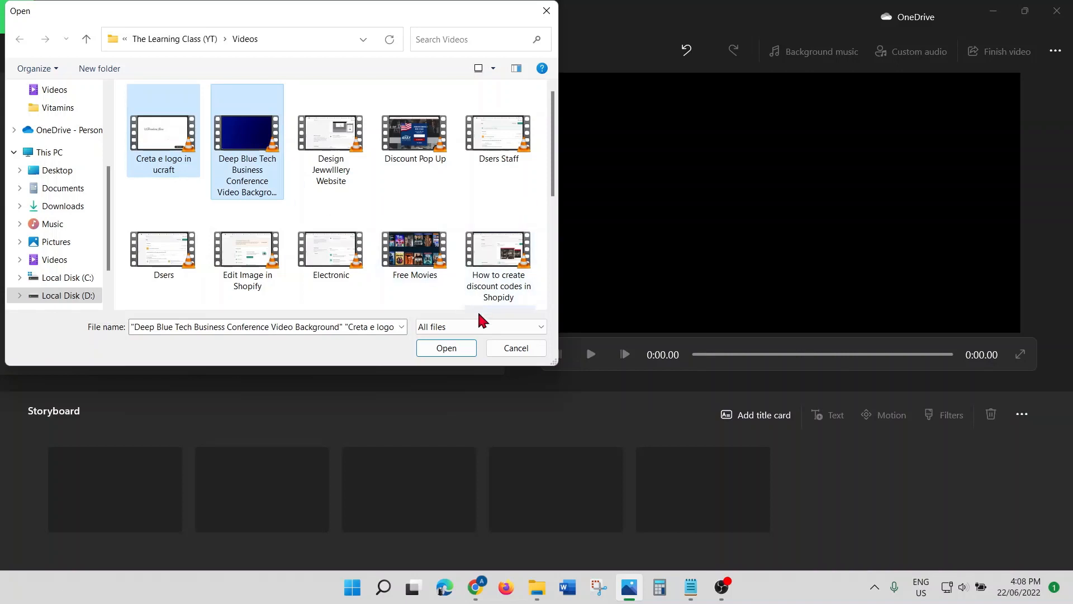
{"action": "left_click", "coordinate": [462, 350]}
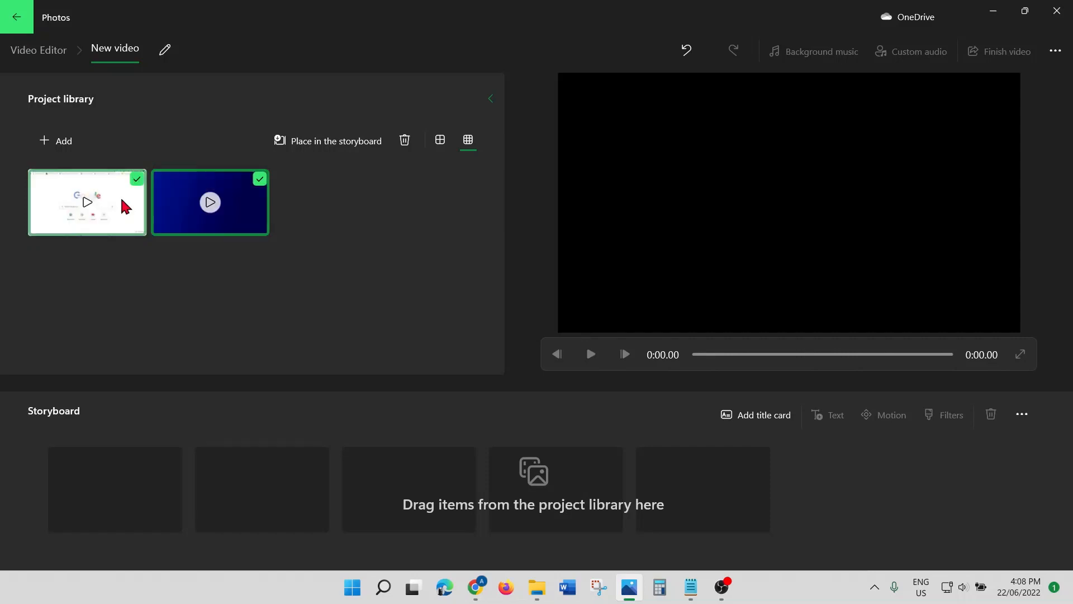
Step: Place the Creta clip on the storyboard, followed by the Deep Blue background clip
{"action": "left_click", "coordinate": [168, 201]}
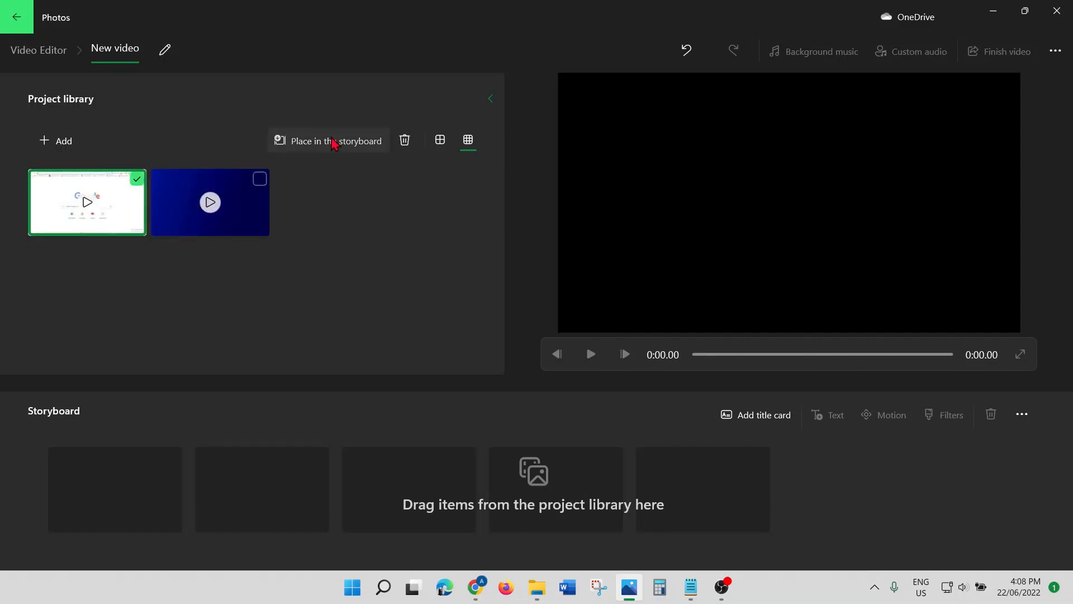
{"action": "left_click", "coordinate": [334, 144]}
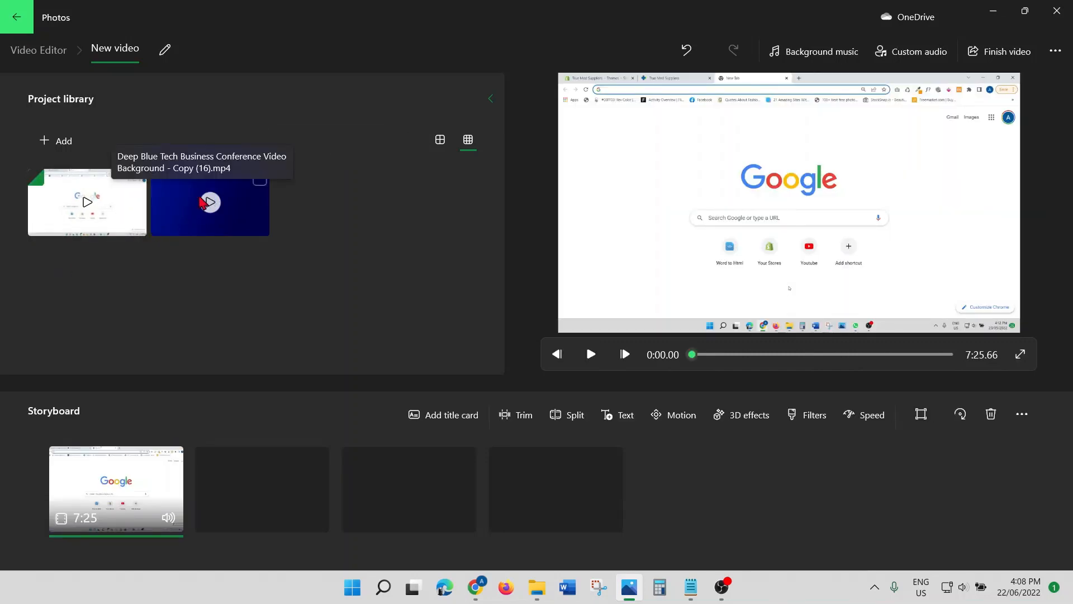
{"action": "left_click", "coordinate": [208, 201]}
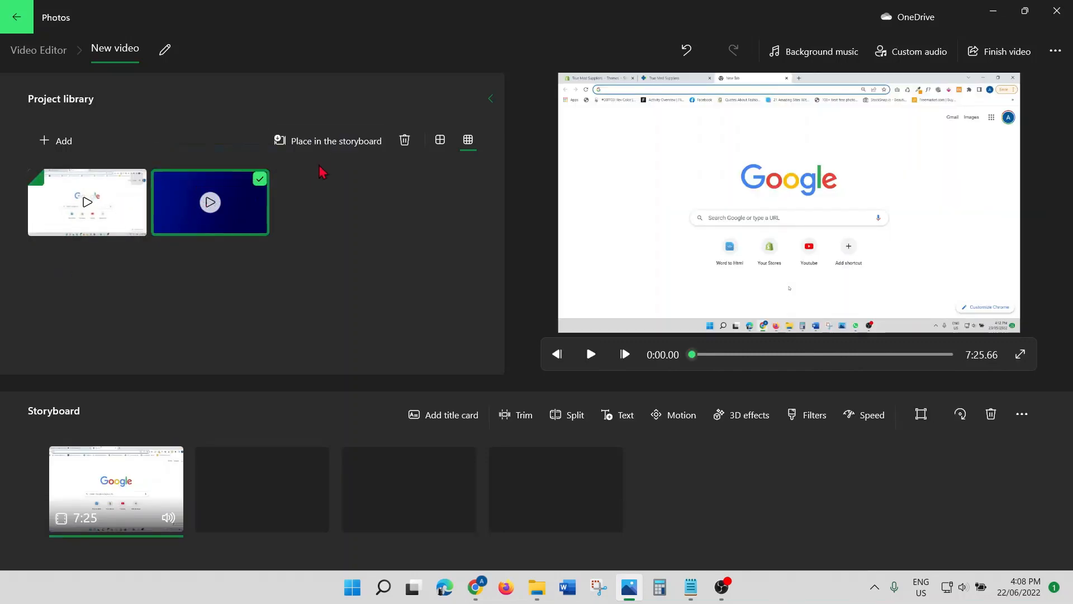
{"action": "left_click", "coordinate": [337, 142]}
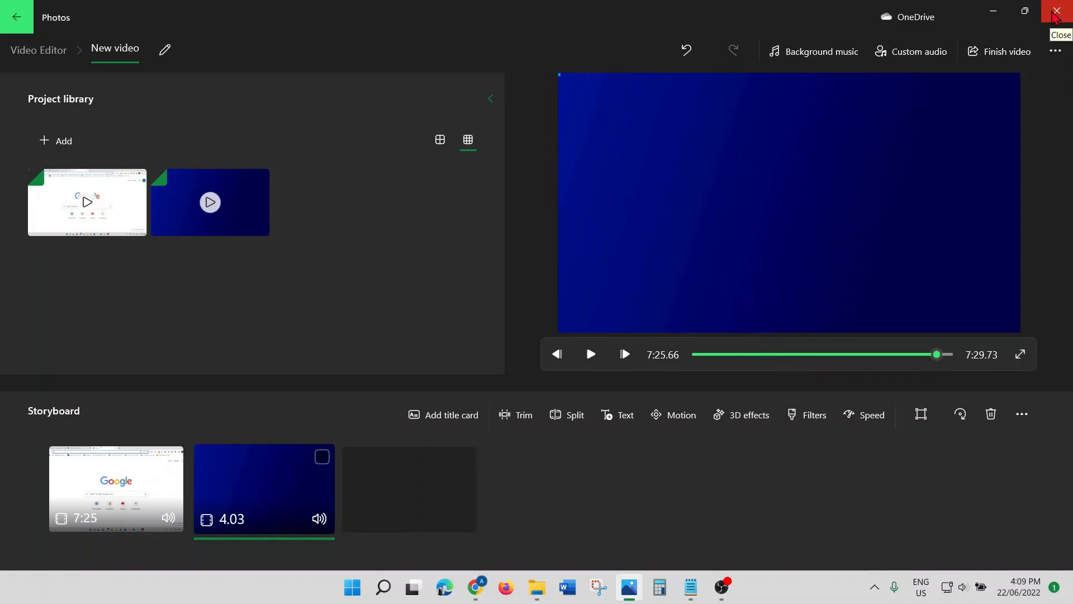
Step: Close Photos, add '19. SCREEN RECORDER W + G' to Notepad, and open Xbox Game Bar
{"action": "left_click", "coordinate": [1055, 15]}
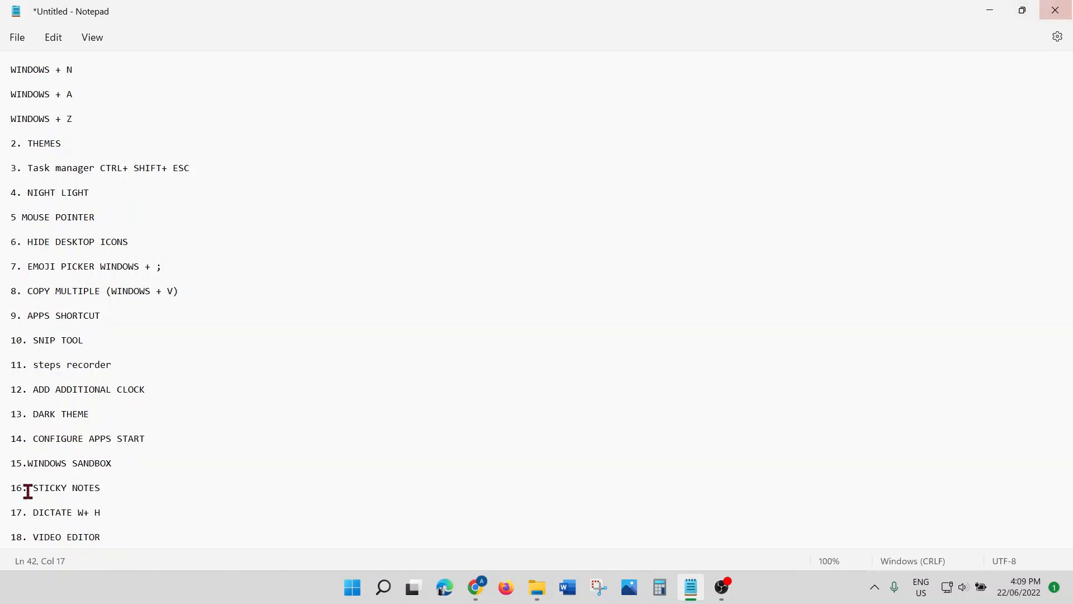
{"action": "key", "text": "Return"}
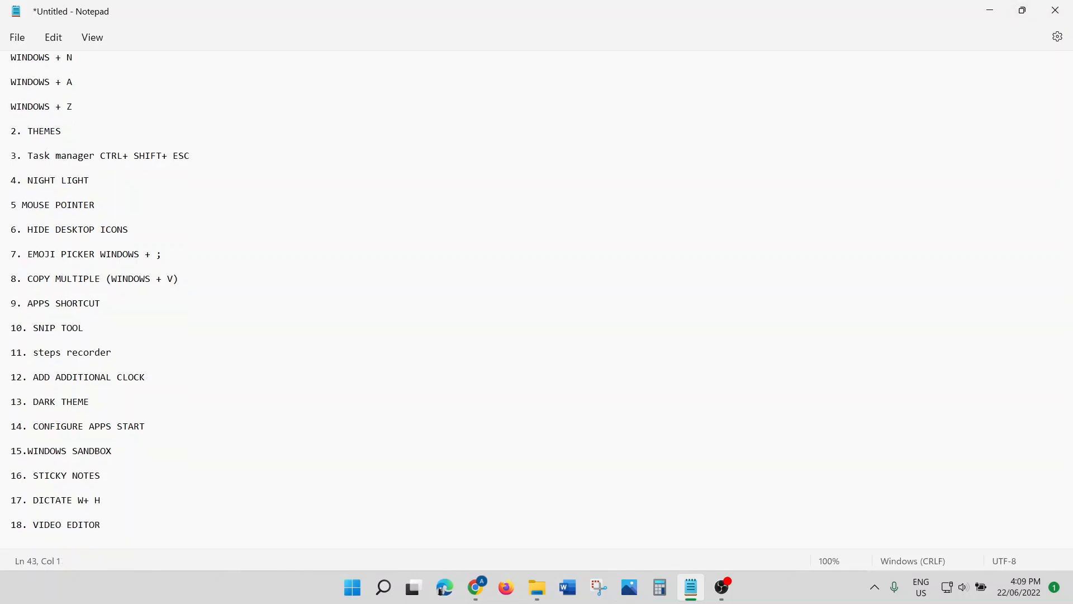
{"action": "key", "text": "Return"}
{"action": "type", "text": "19."}
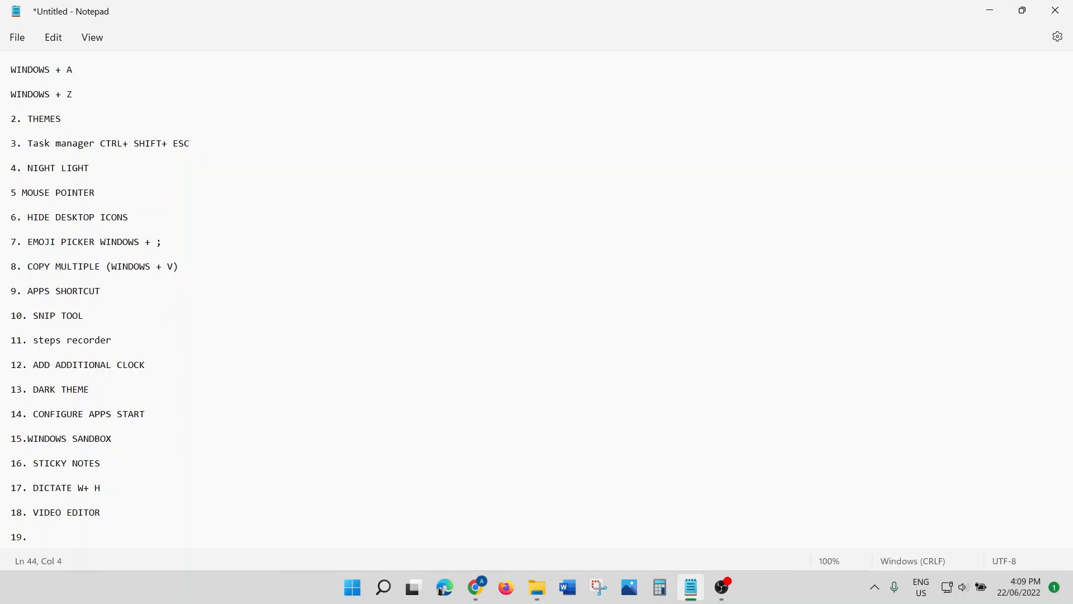
{"action": "type", "text": " SCREEN RECORDER"}
{"action": "type", "text": "W+"}
{"action": "key", "text": "BackSpace"}
{"action": "type", "text": "+ G"}
{"action": "key", "text": "super+g"}
{"action": "key", "text": "super+g"}
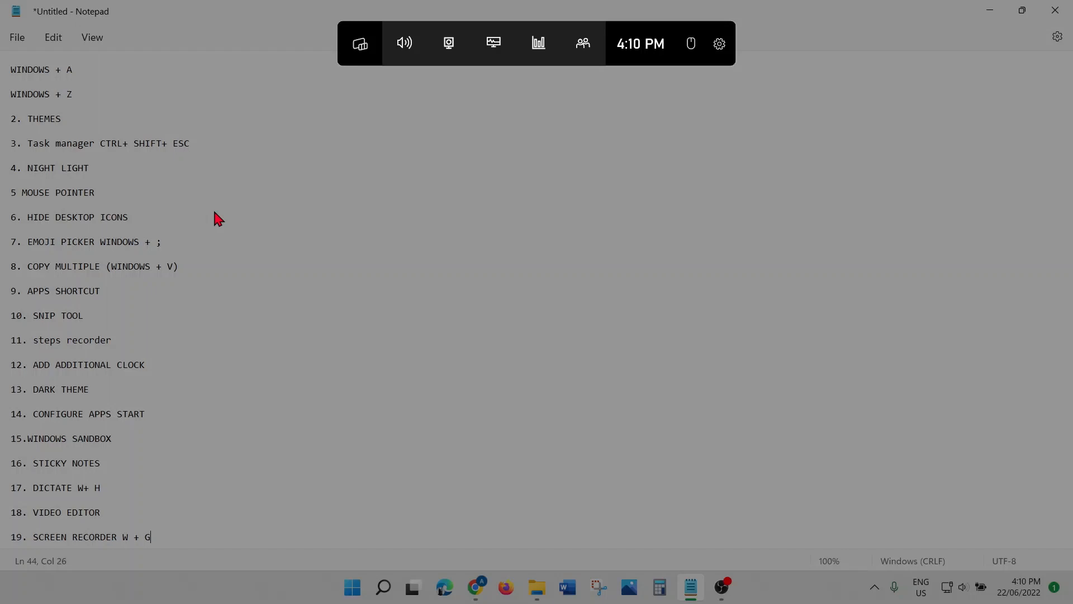
Step: Dismiss the Xbox Game Bar overlay to return to the Notepad list
{"action": "left_click", "coordinate": [345, 272]}
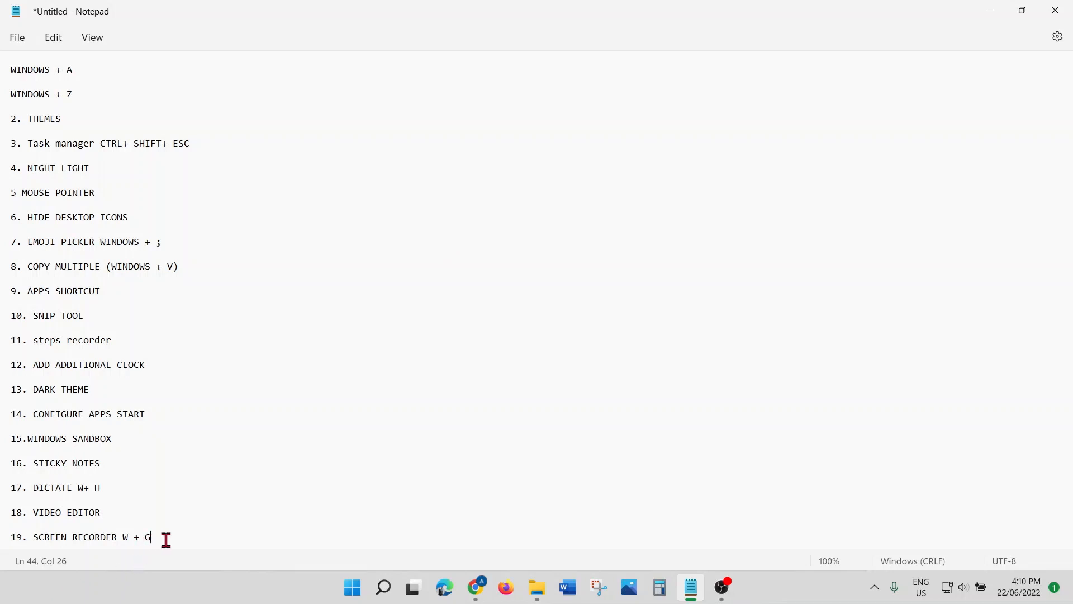
Step: Add '20. QUICK ASSIST TOOL' on a new line after tip 19
{"action": "key", "text": "Return"}
{"action": "key", "text": "Return"}
{"action": "type", "text": "20"}
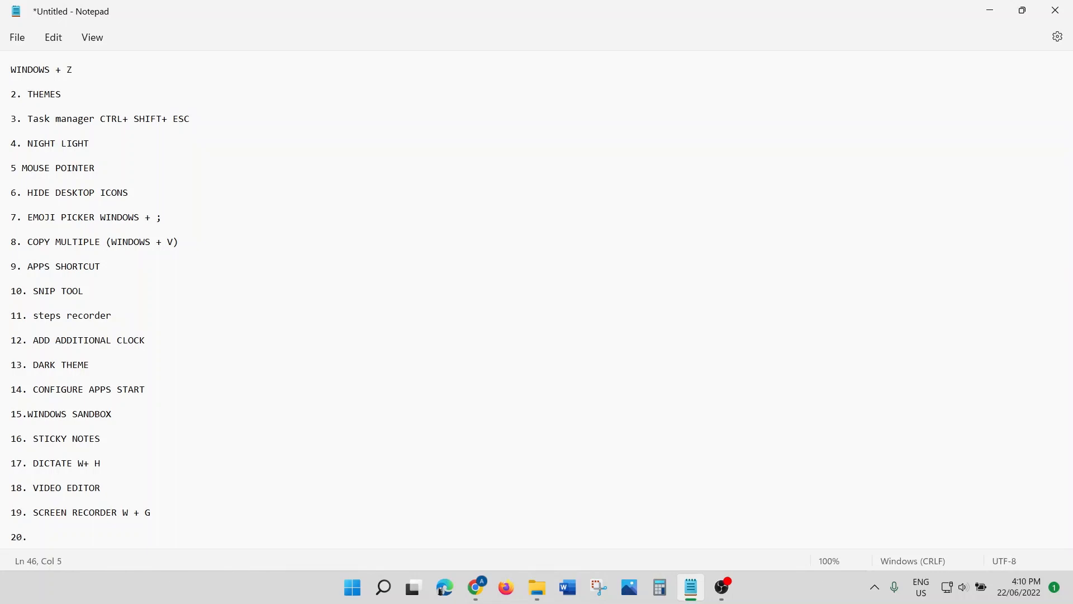
{"action": "type", "text": ". QUICK ASSIST TOOL"}
Step: Search for QUICK, launch Quick Assist, and choose Assist another person
{"action": "left_click", "coordinate": [384, 587]}
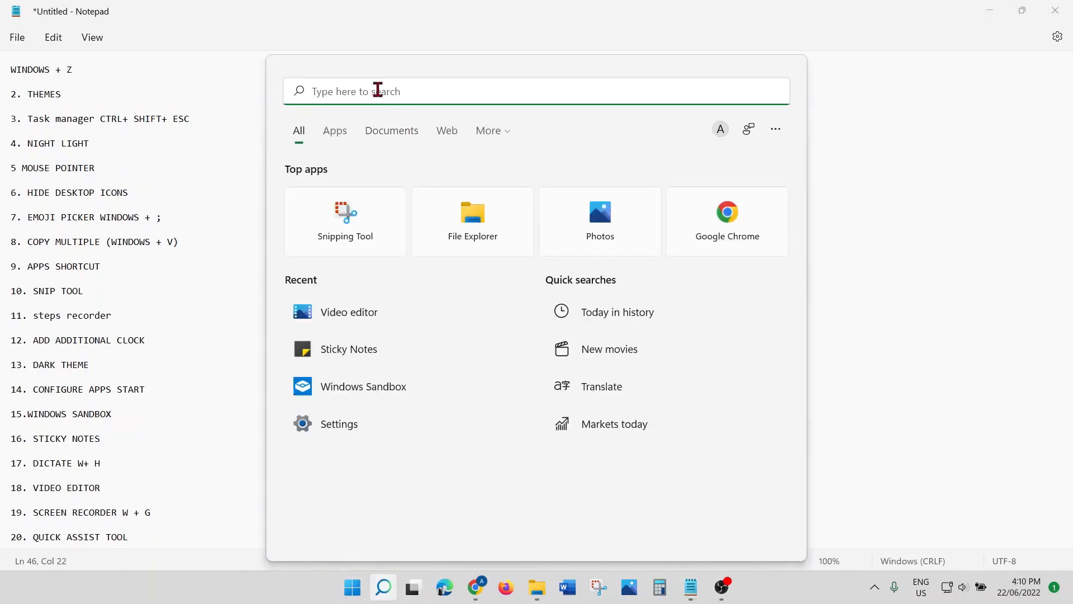
{"action": "type", "text": "QUICK"}
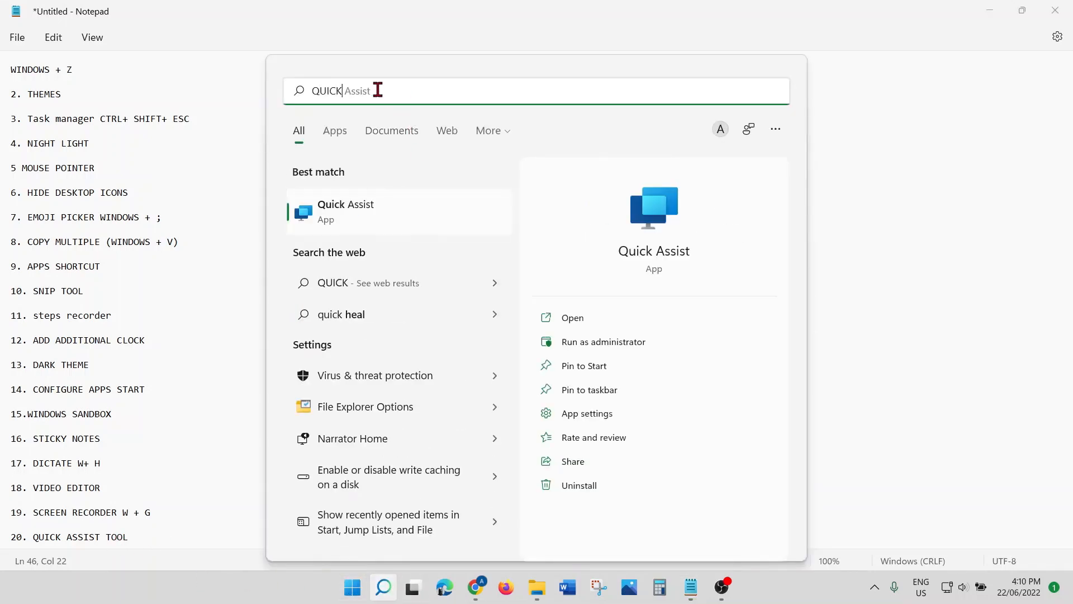
{"action": "left_click", "coordinate": [357, 211]}
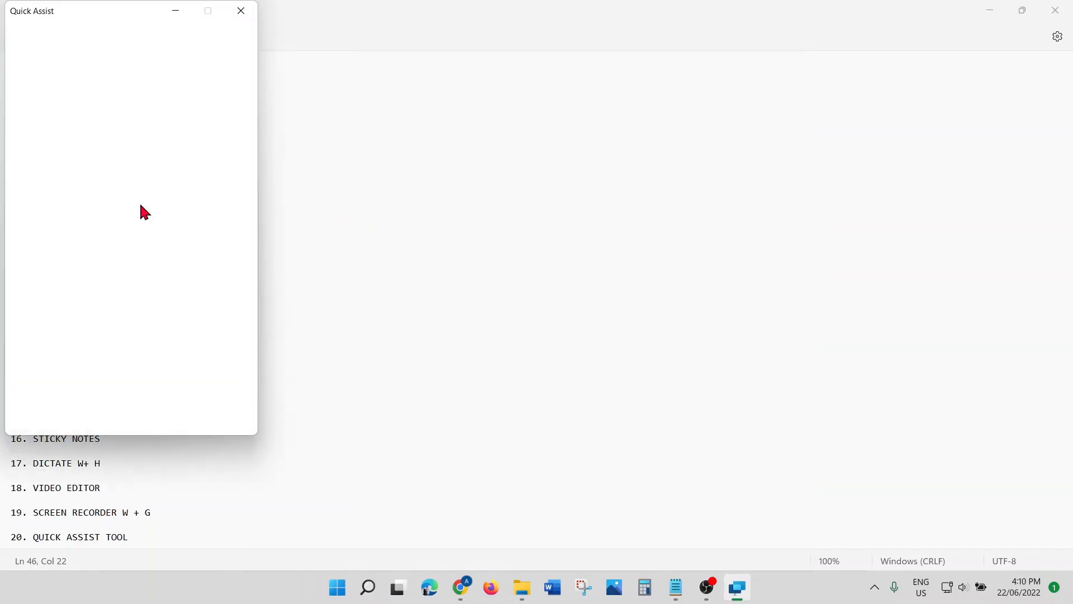
{"action": "scroll", "coordinate": [109, 269], "scroll_direction": "down", "scroll_amount": 1}
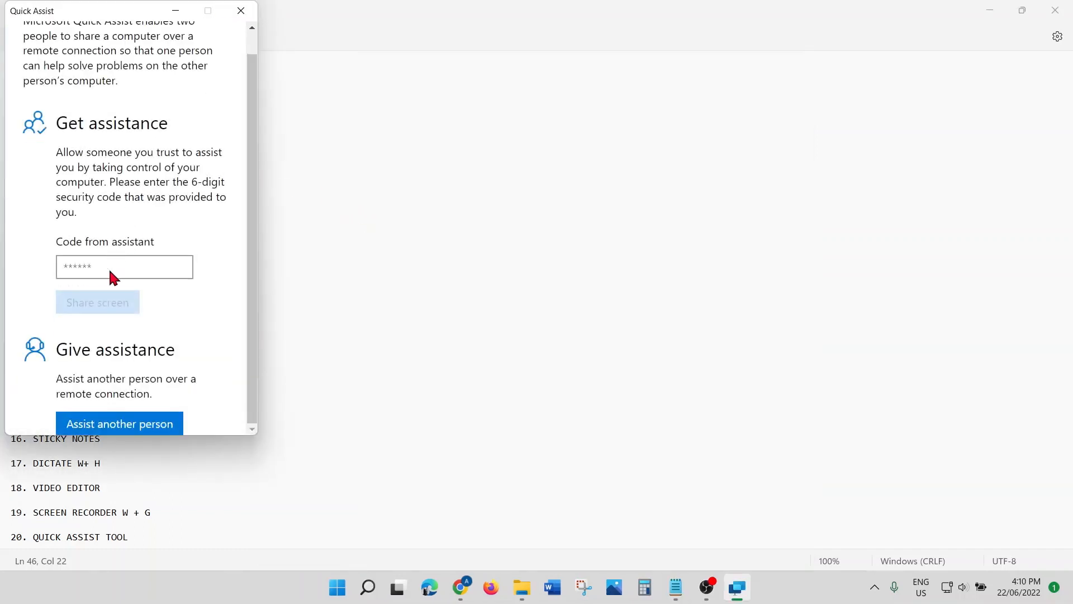
{"action": "left_click", "coordinate": [132, 431]}
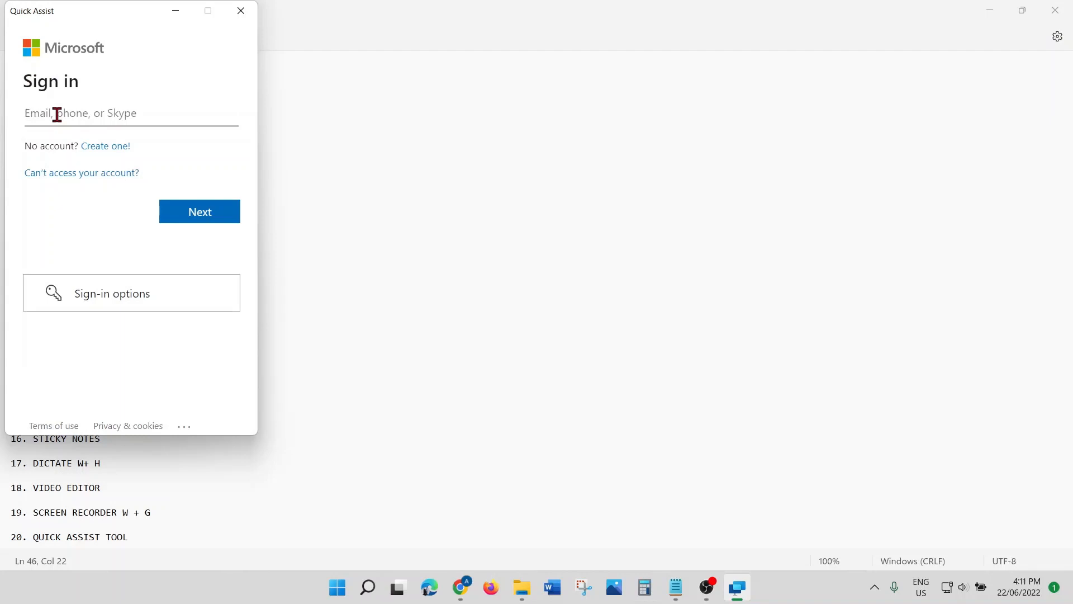
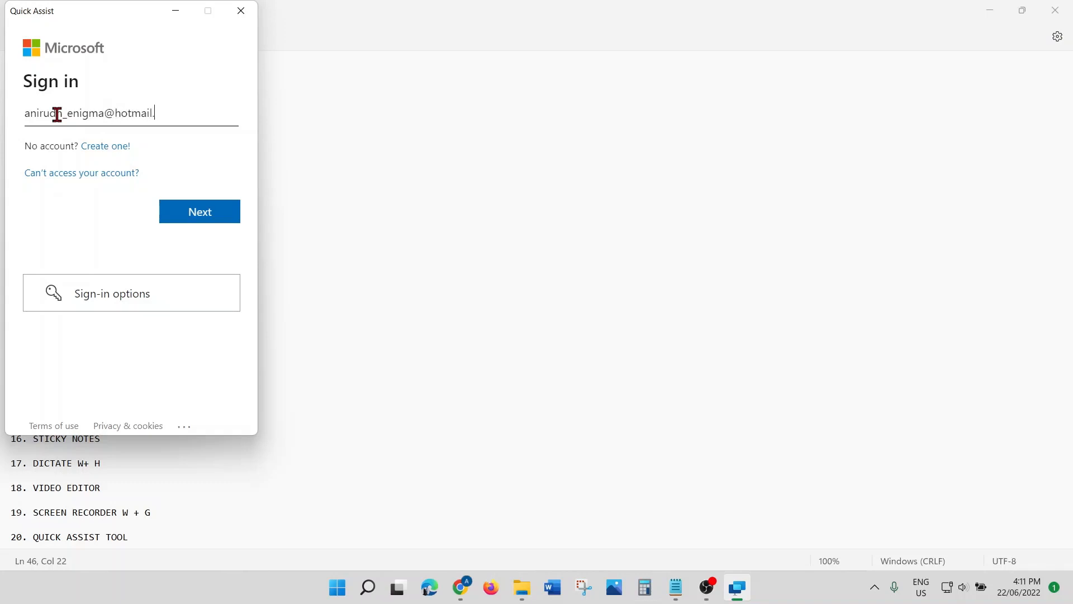
Step: Sign in with the account e-mail, select the displayed security code, then close Quick Assist
{"action": "left_click", "coordinate": [201, 219]}
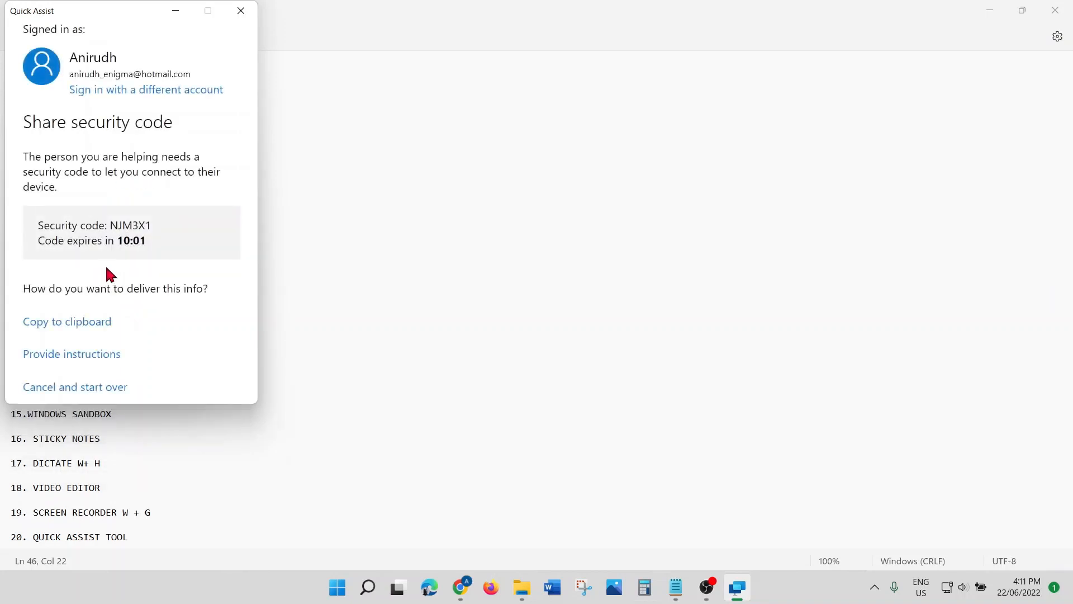
{"action": "left_click_drag", "start_coordinate": [147, 225], "coordinate": [113, 222]}
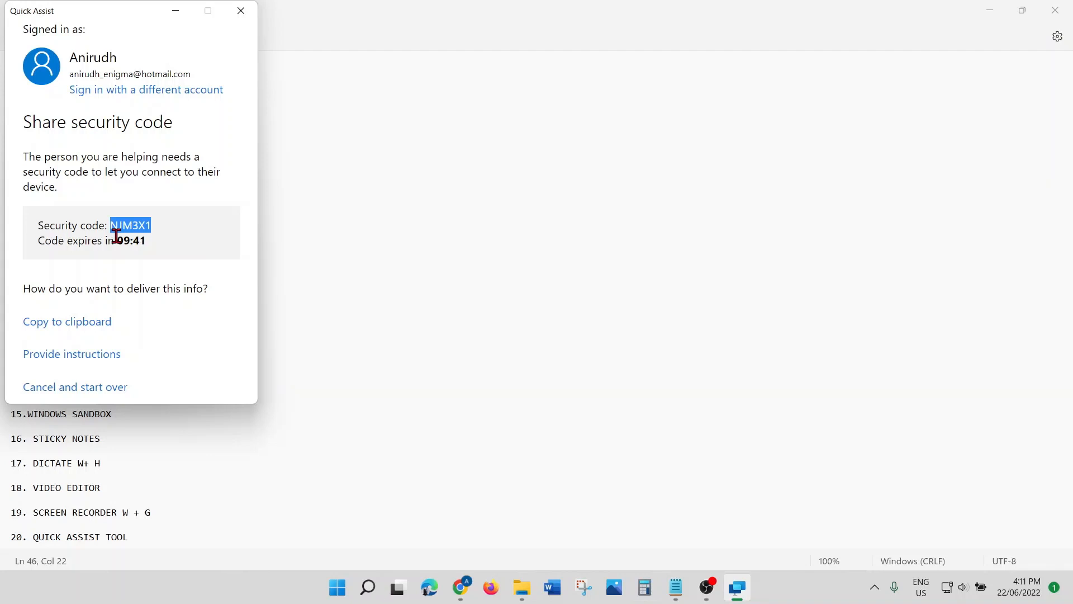
{"action": "left_click", "coordinate": [244, 13]}
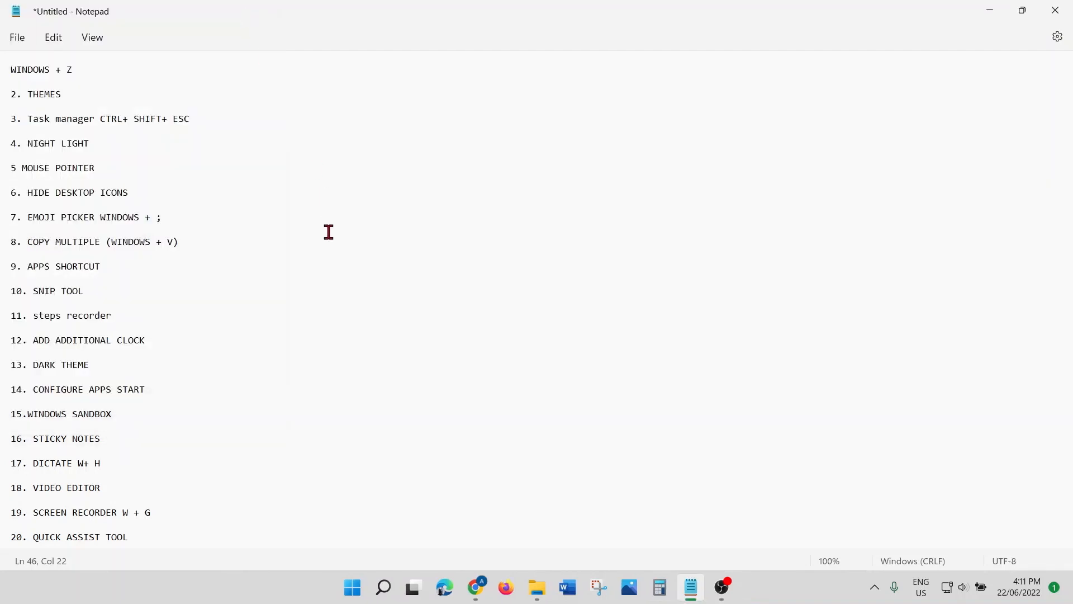